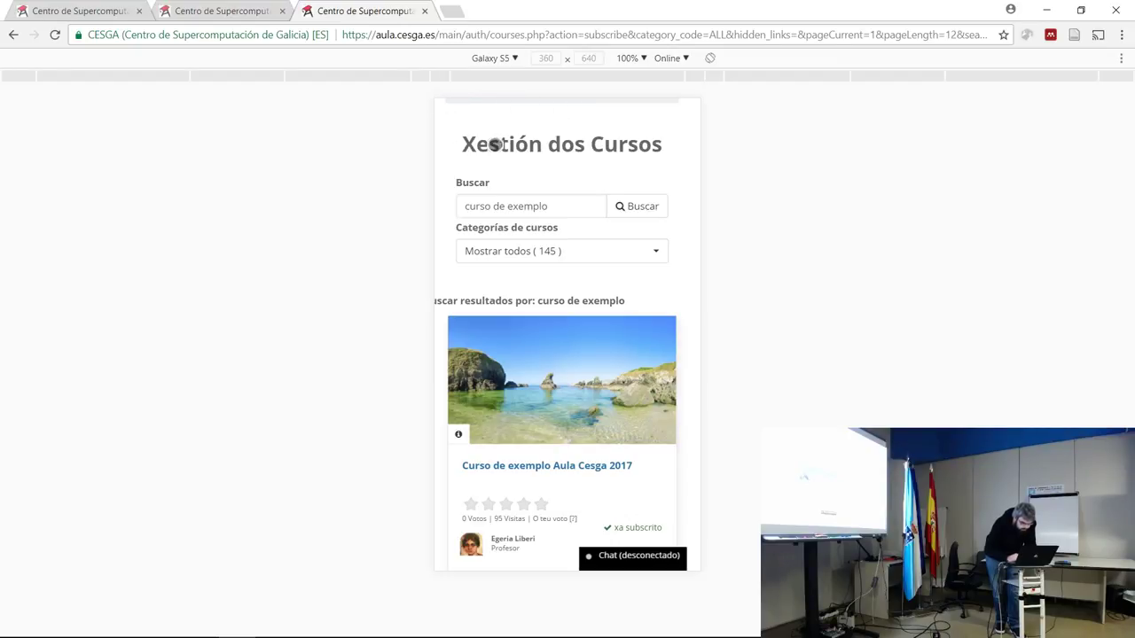
# Preview the site at iPad size and go to the Páxina principal home page.
pyautogui.click(507, 59)
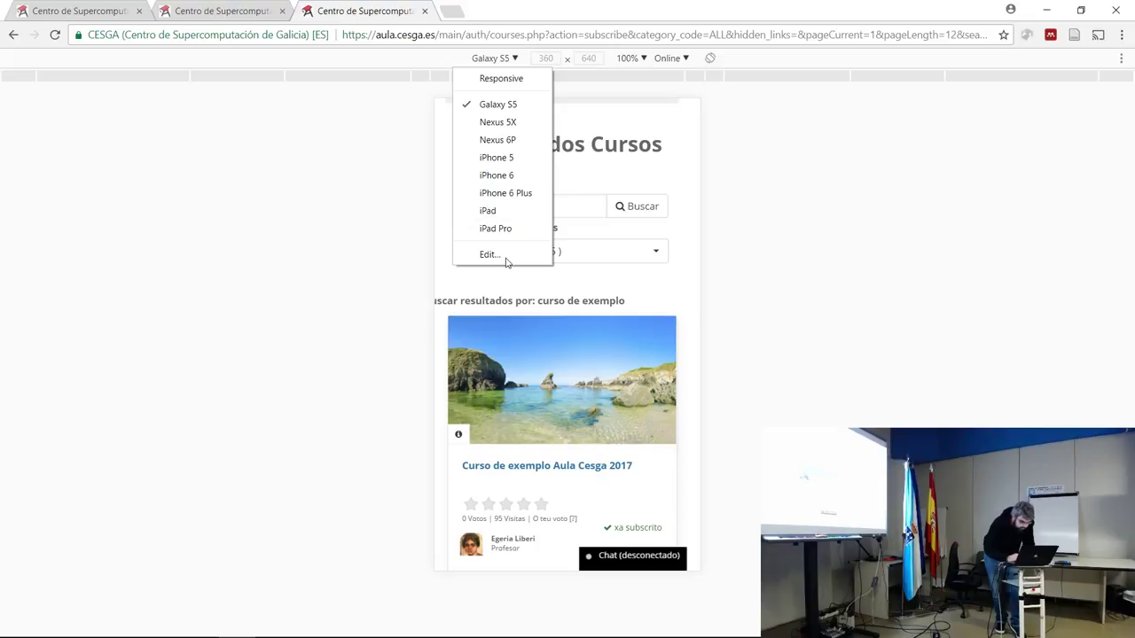
pyautogui.click(507, 213)
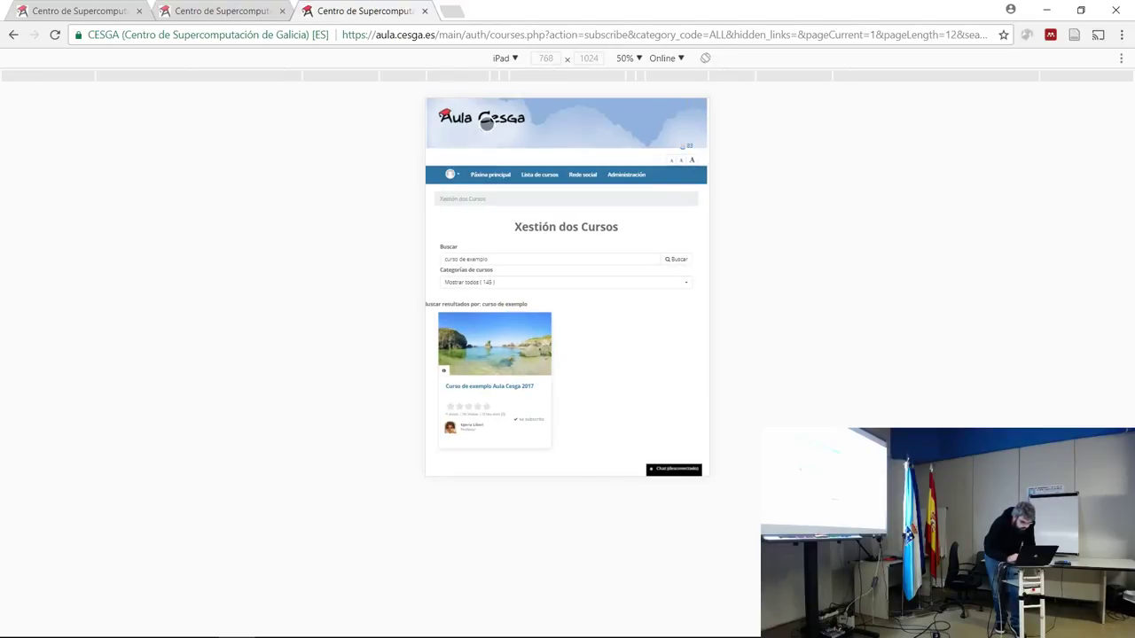
pyautogui.click(486, 175)
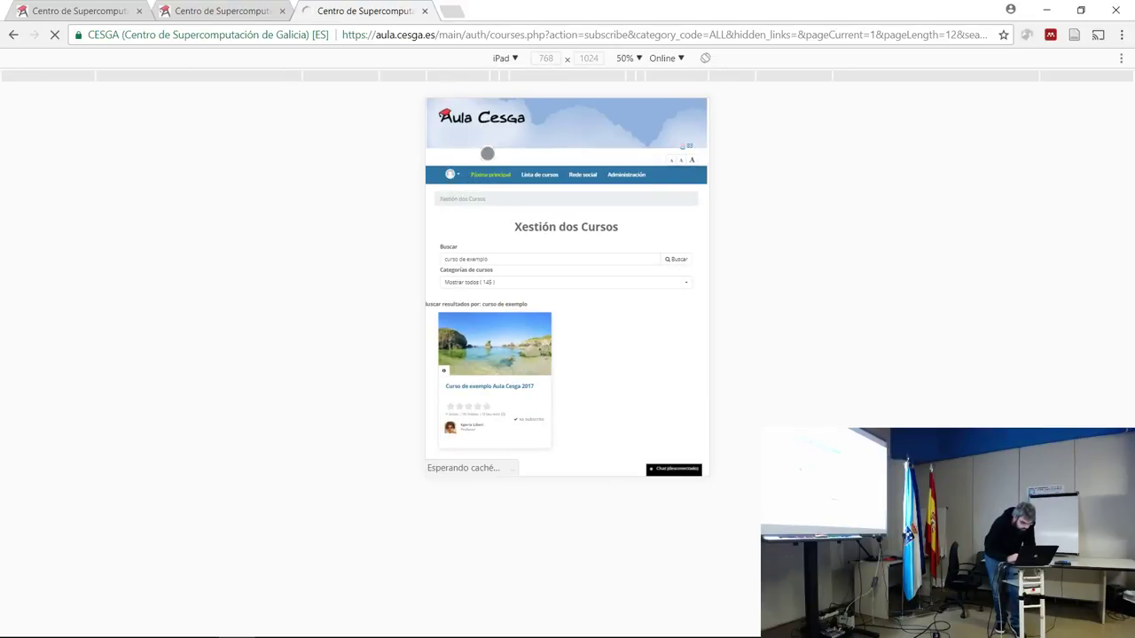
# Switch the preview to Galaxy S5 and toggle the site's hamburger menu open.
pyautogui.click(516, 56)
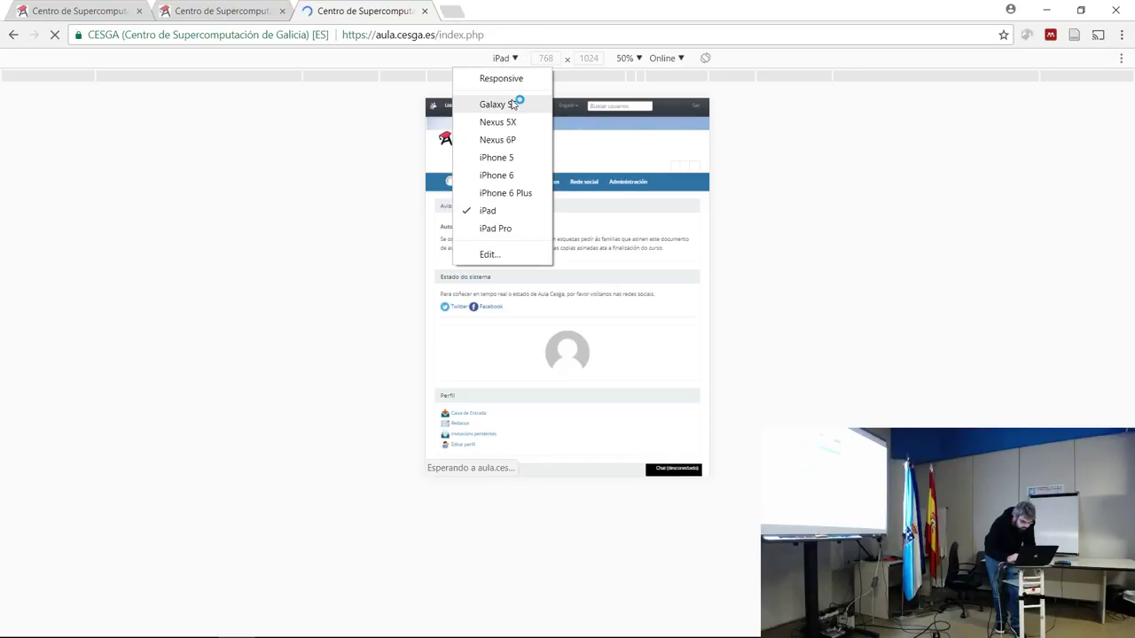
pyautogui.click(511, 104)
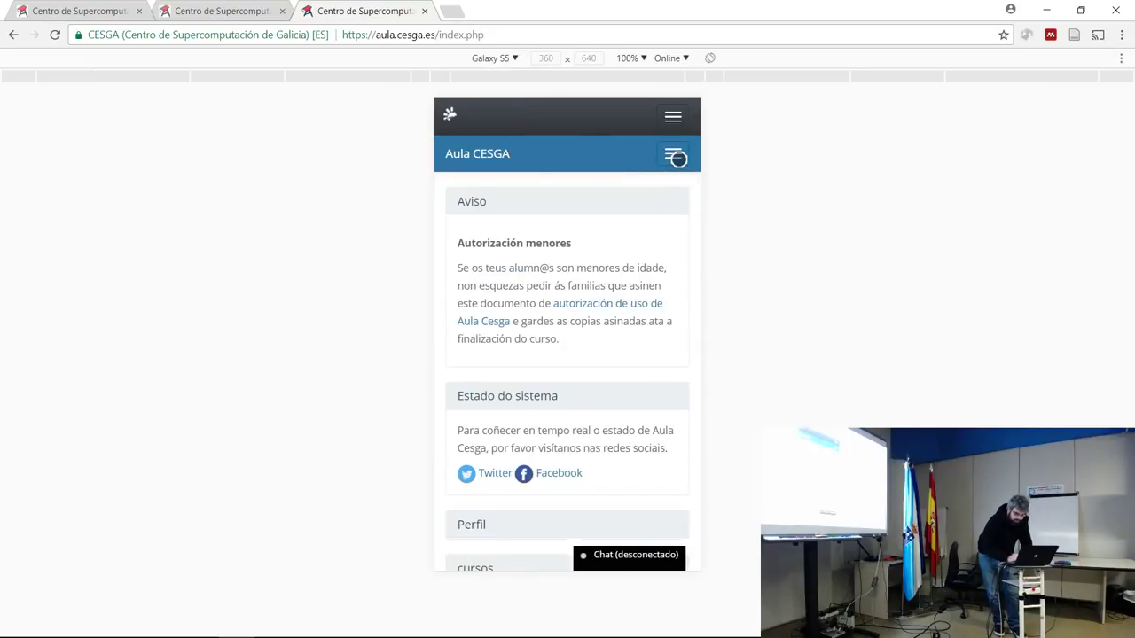
pyautogui.click(673, 155)
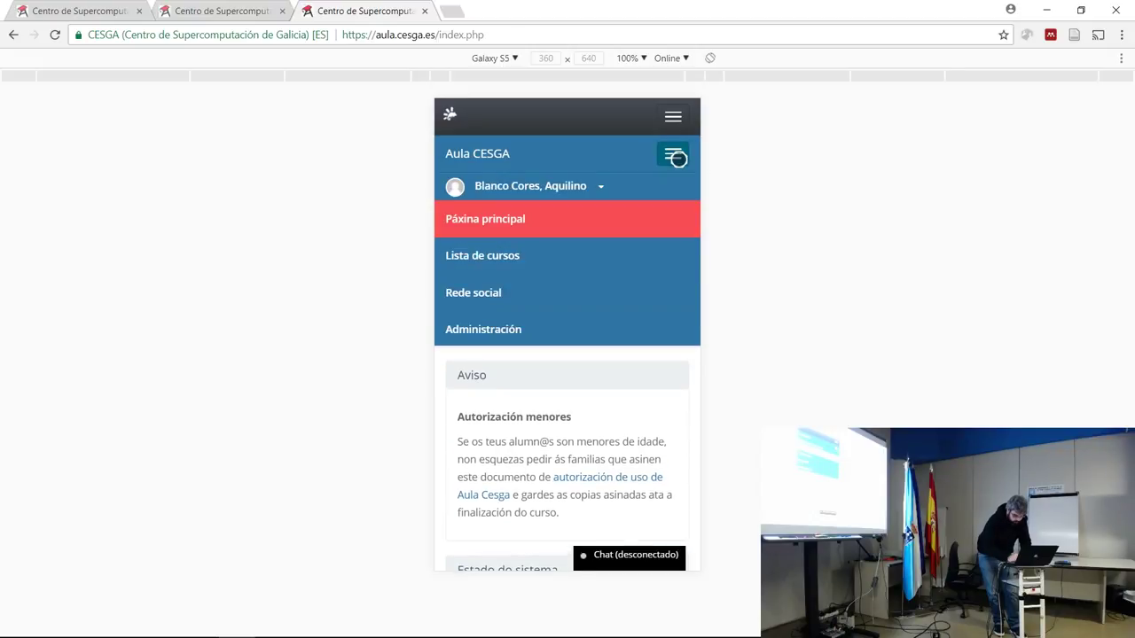
pyautogui.click(677, 157)
pyautogui.click(677, 158)
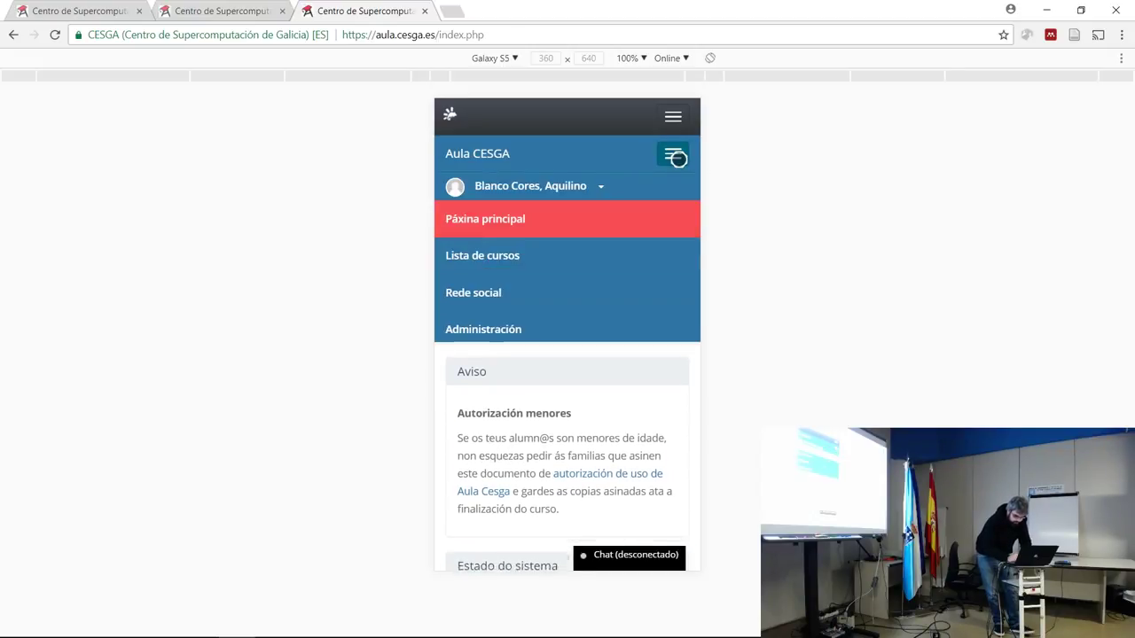
pyautogui.click(677, 158)
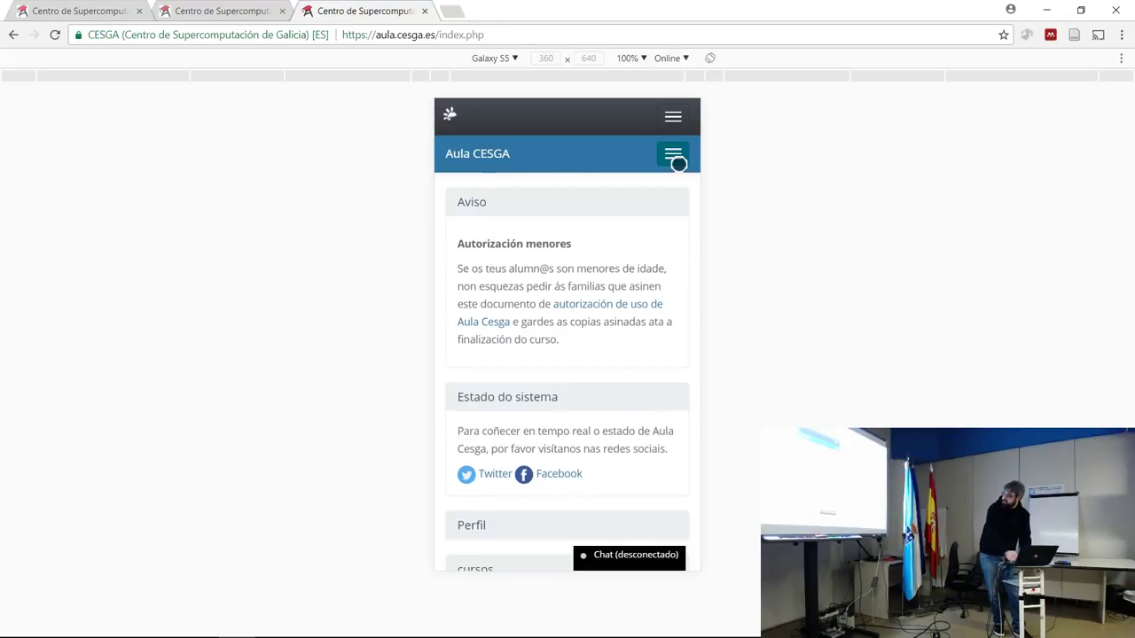
pyautogui.click(677, 160)
# Collapse the navigation menu and scroll through the Galaxy S5 home page.
pyautogui.click(676, 160)
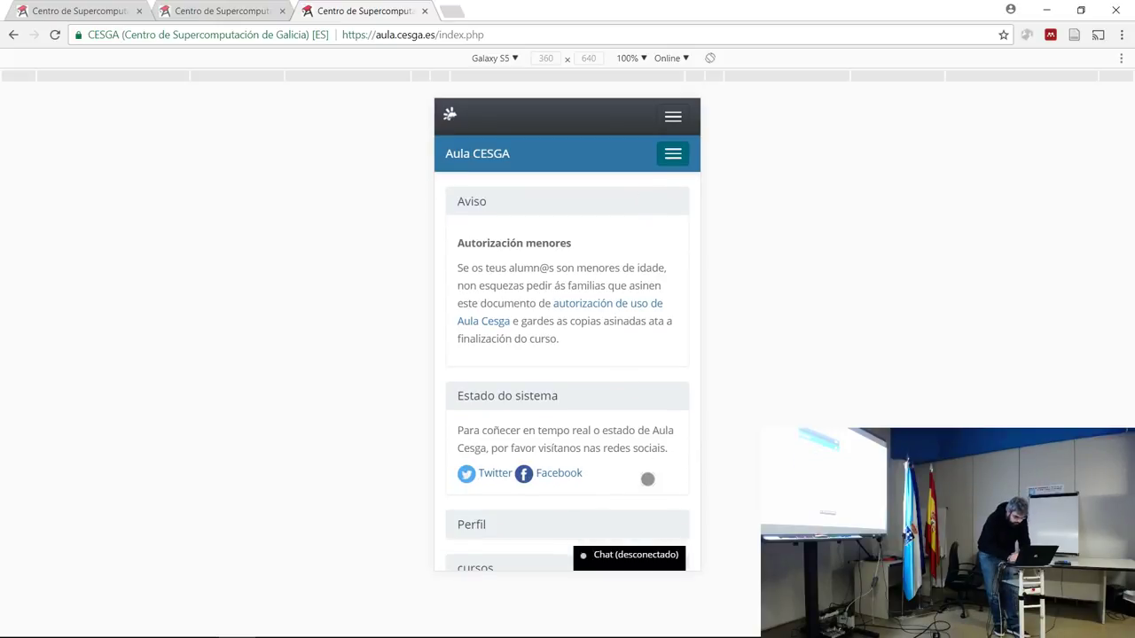
pyautogui.scroll(-2, 664, 459)
pyautogui.scroll(-2, 664, 461)
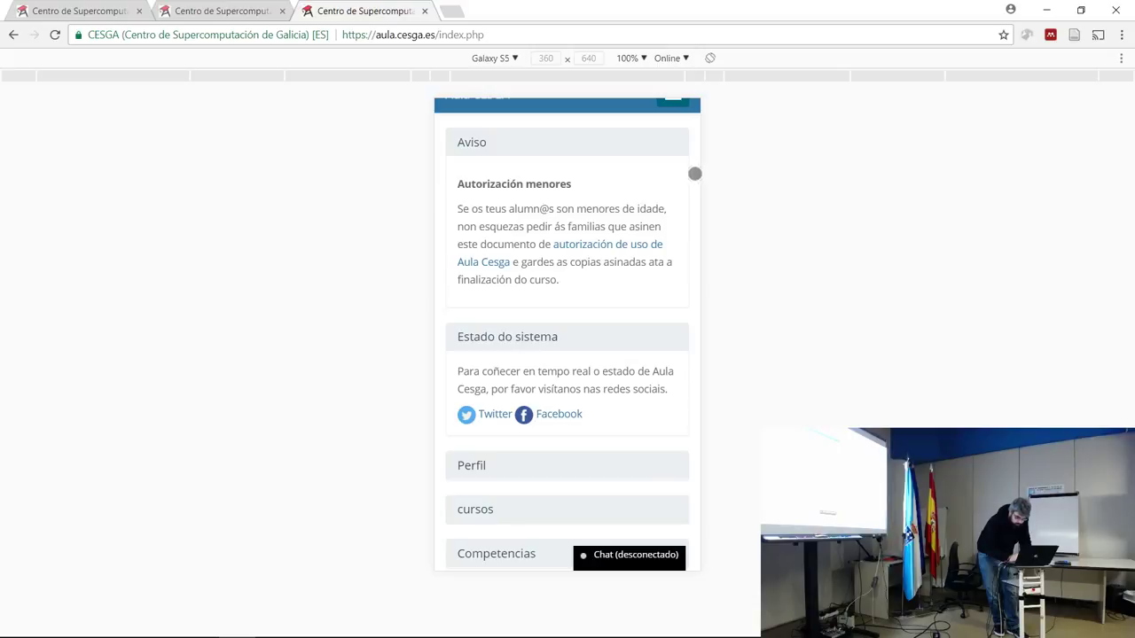
pyautogui.moveTo(695, 174); pyautogui.dragTo(663, 71)
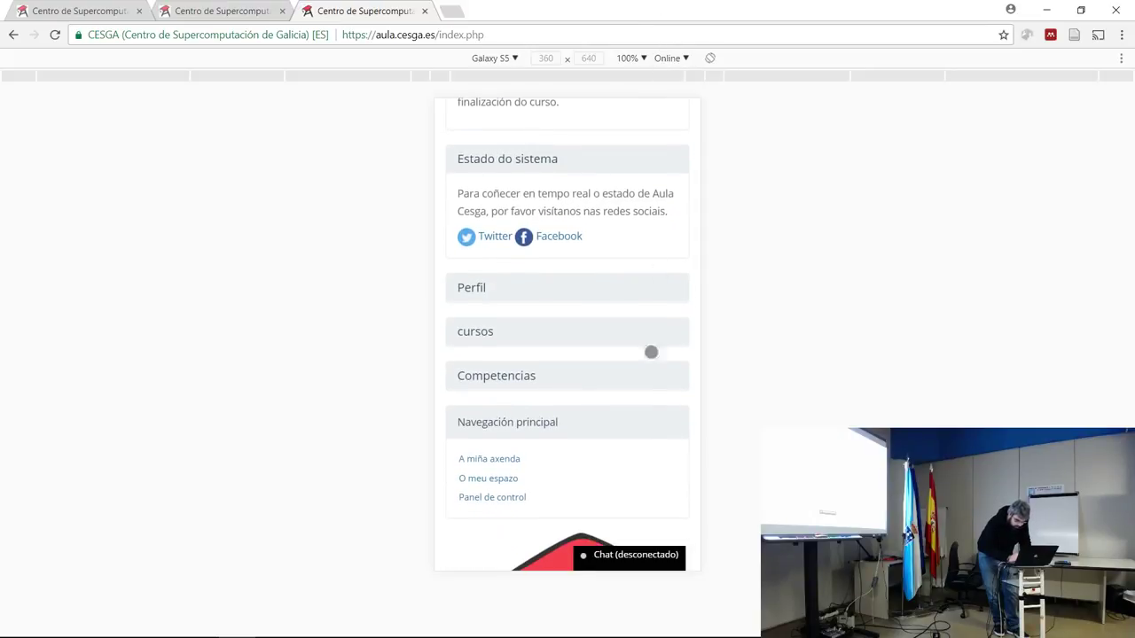
pyautogui.moveTo(697, 235); pyautogui.dragTo(728, 3)
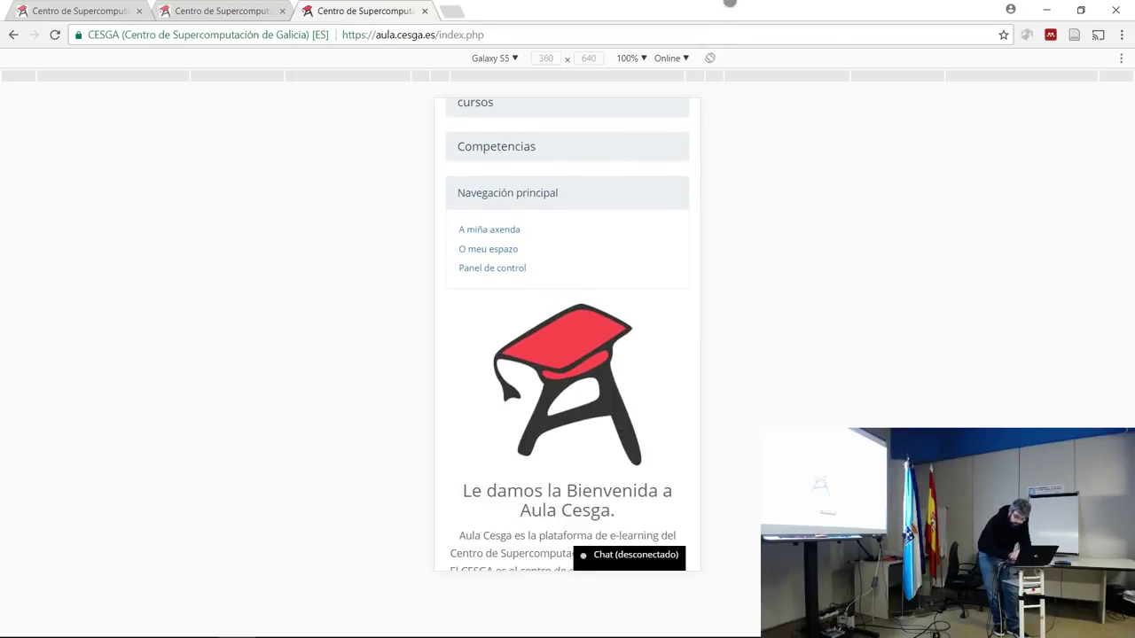
pyautogui.moveTo(820, 3); pyautogui.dragTo(817, 3)
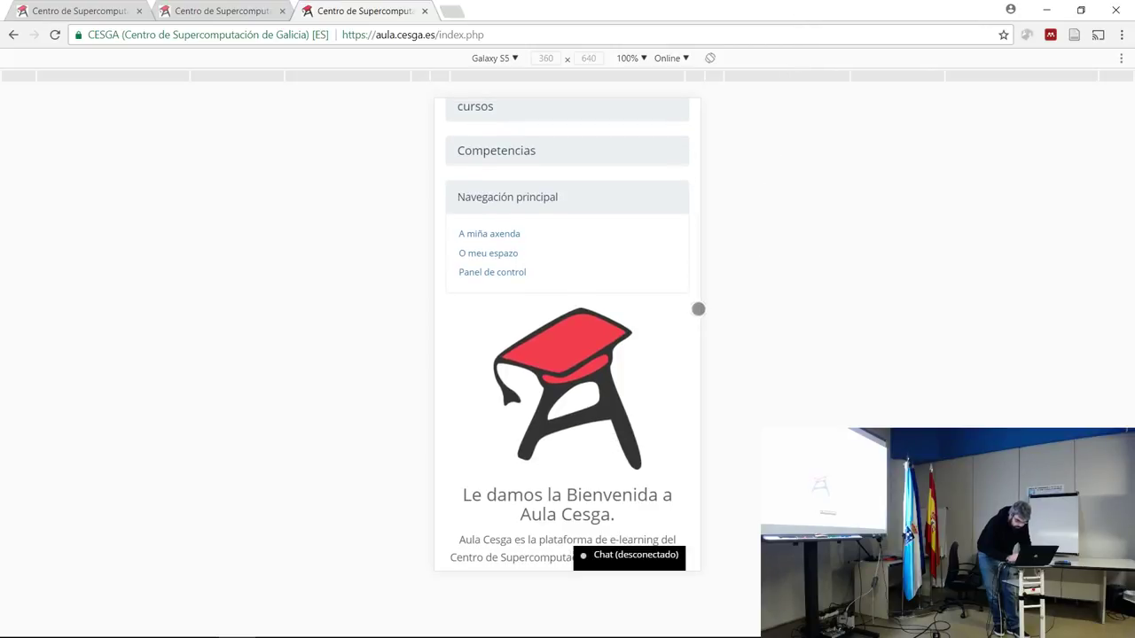
pyautogui.moveTo(698, 309); pyautogui.dragTo(645, 594)
pyautogui.moveTo(697, 169); pyautogui.dragTo(707, 393)
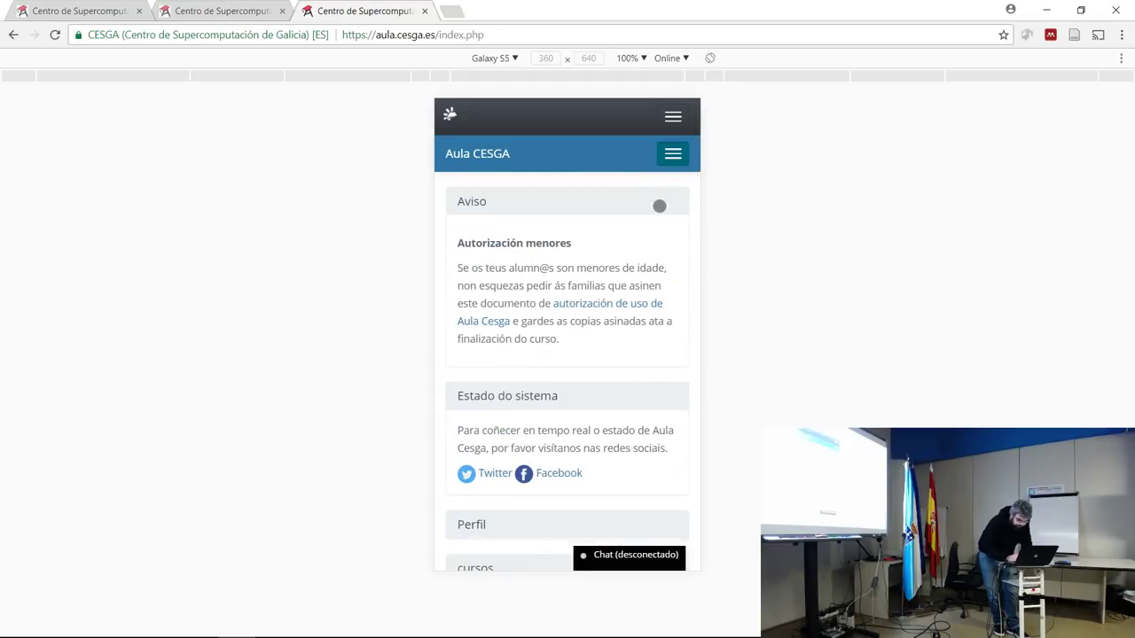
# From the menu's Lista de cursos, open the Curso de Axuda Aula CESGA course.
pyautogui.click(675, 171)
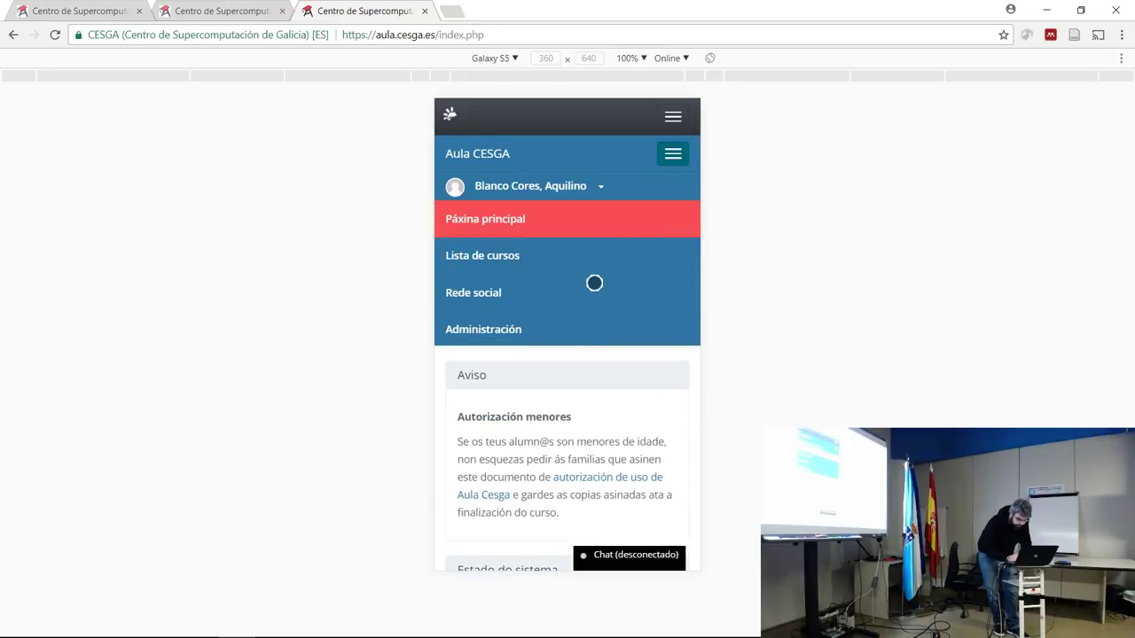
pyautogui.click(626, 263)
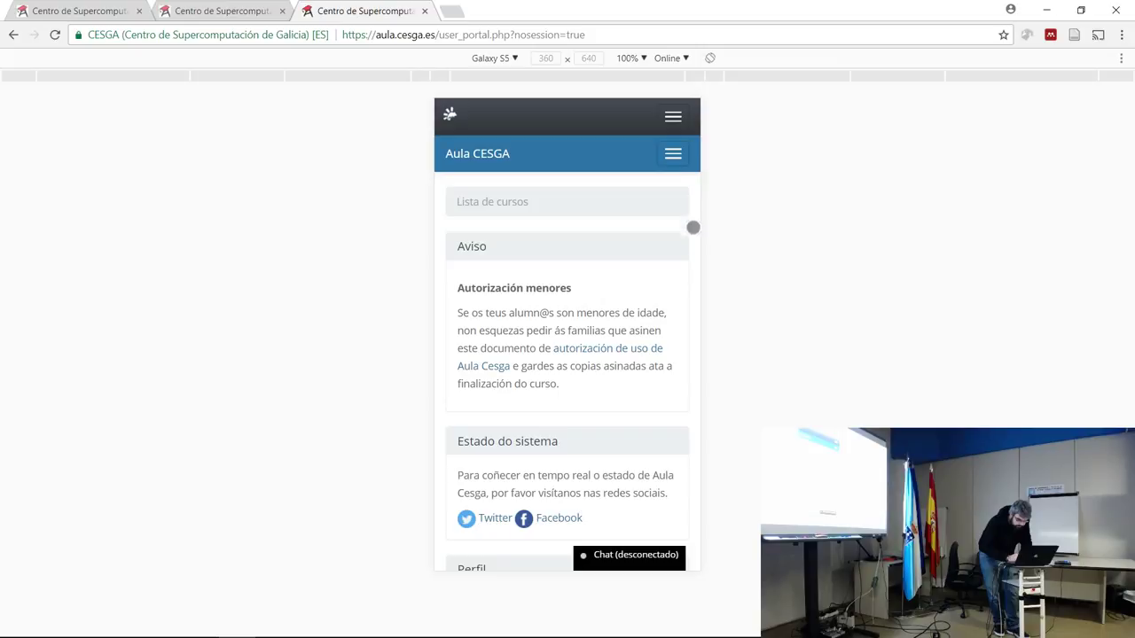
pyautogui.scroll(-2, 646, 410)
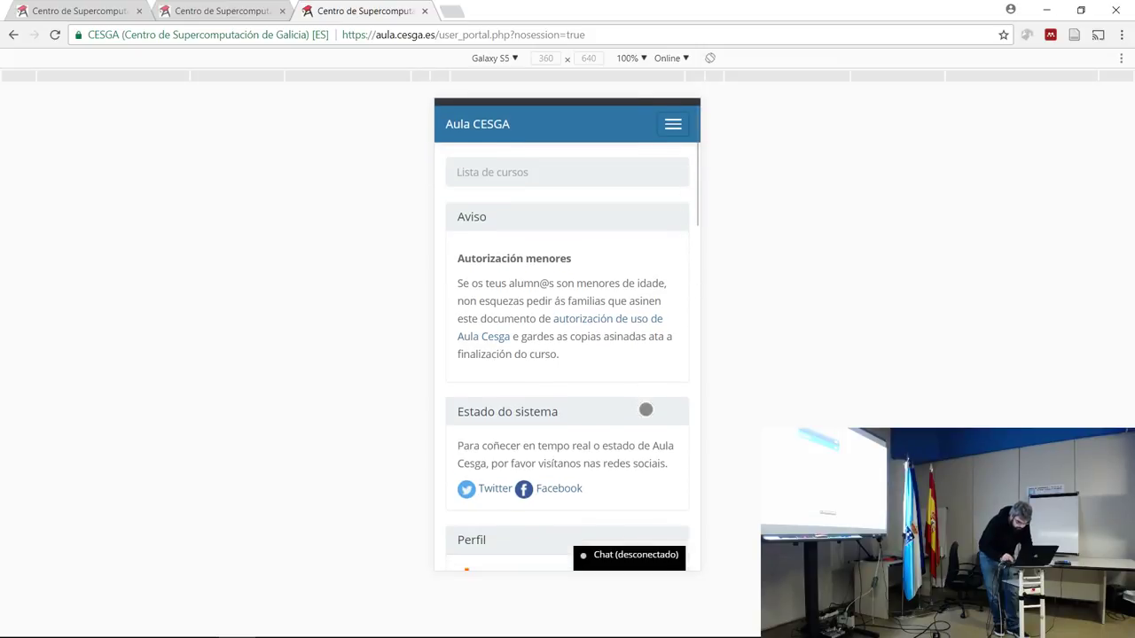
pyautogui.scroll(-6, 646, 409)
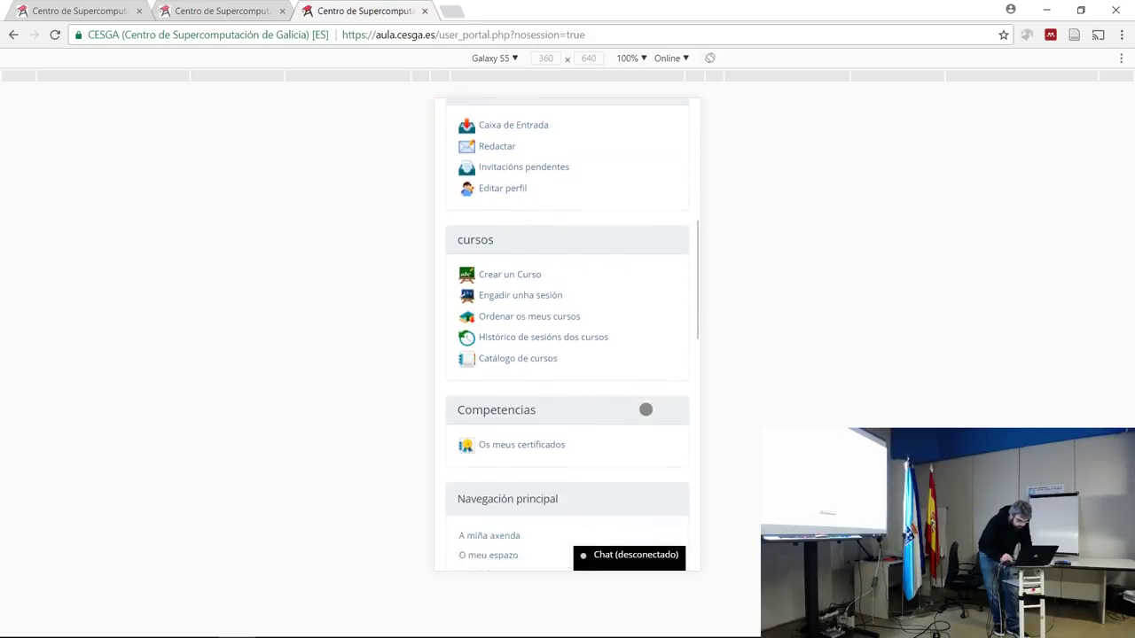
pyautogui.scroll(-2, 646, 409)
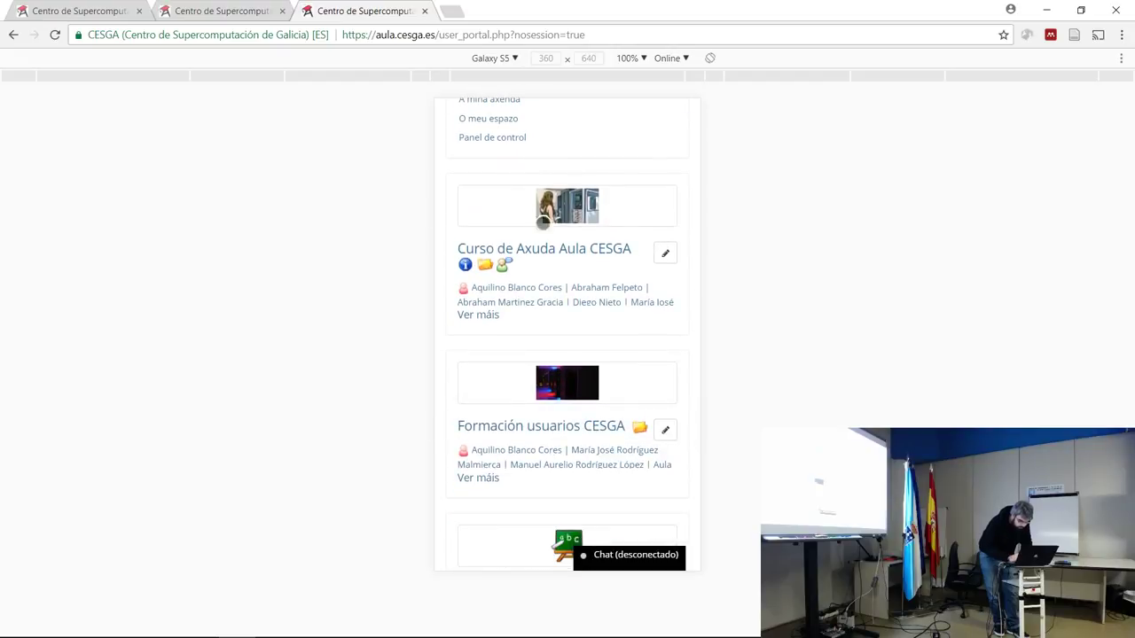
pyautogui.click(530, 257)
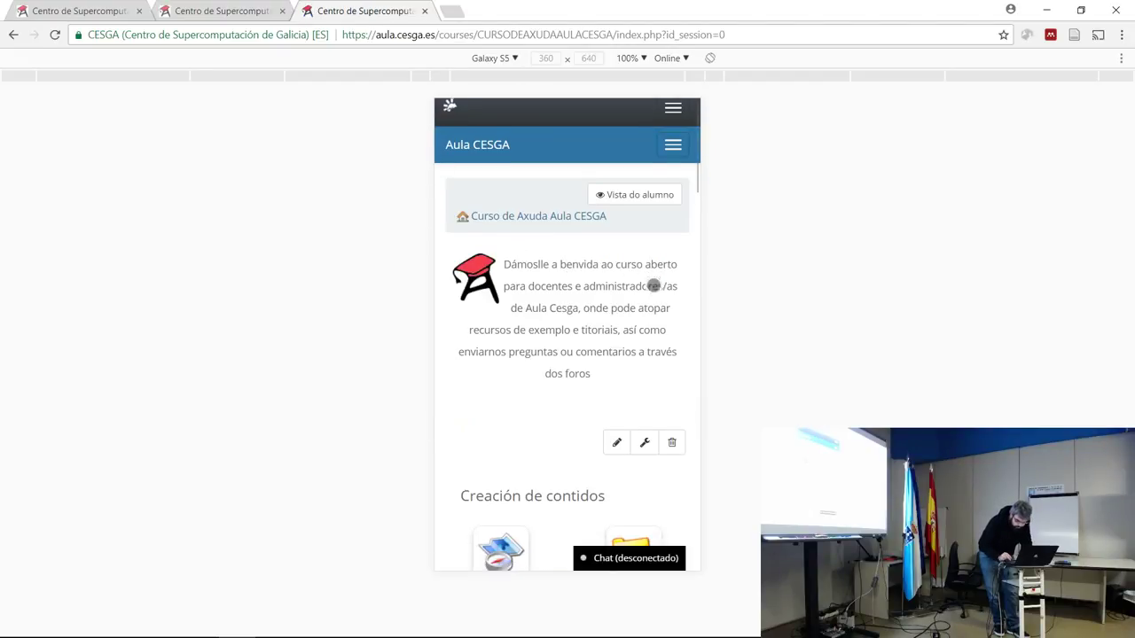
pyautogui.scroll(-5, 652, 287)
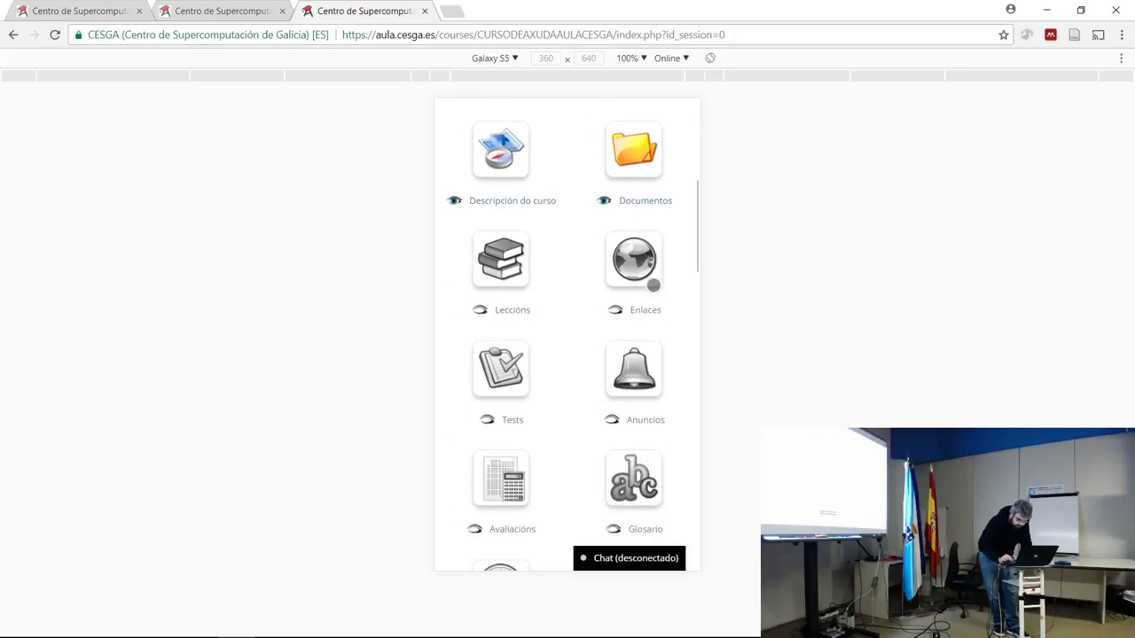
pyautogui.scroll(-1, 653, 286)
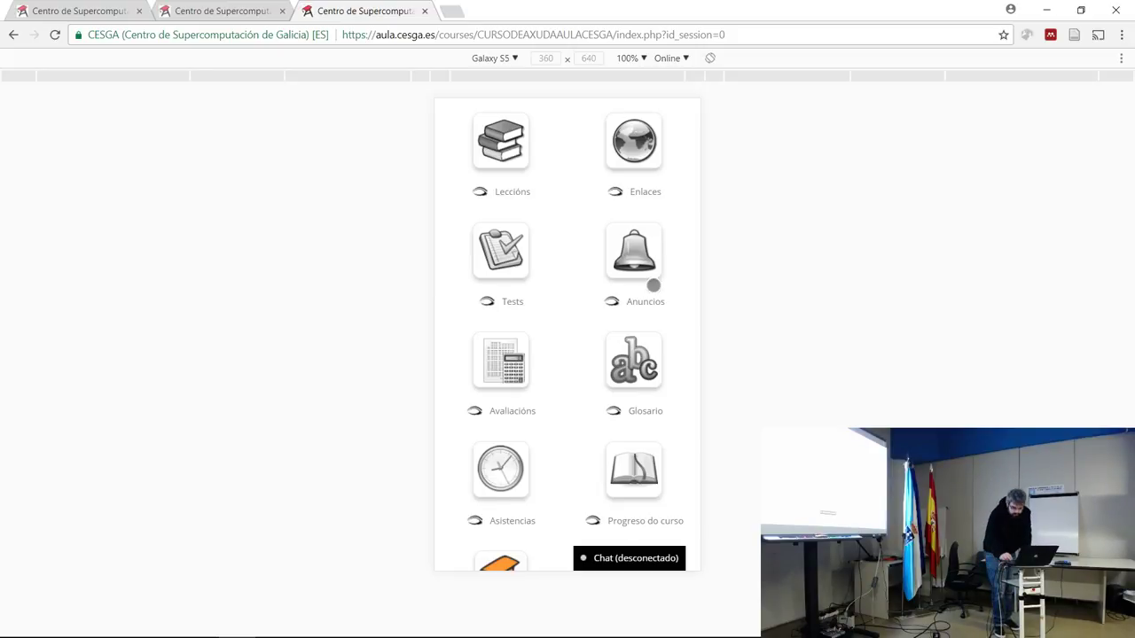
pyautogui.scroll(-1, 654, 285)
pyautogui.scroll(-2, 653, 285)
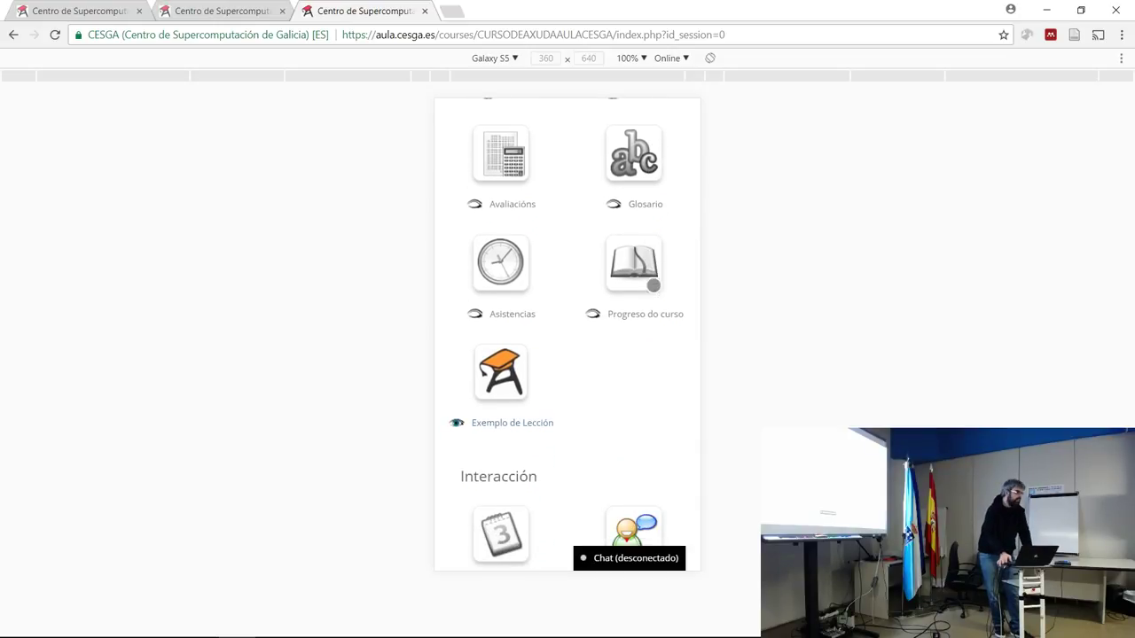
pyautogui.scroll(-3, 653, 285)
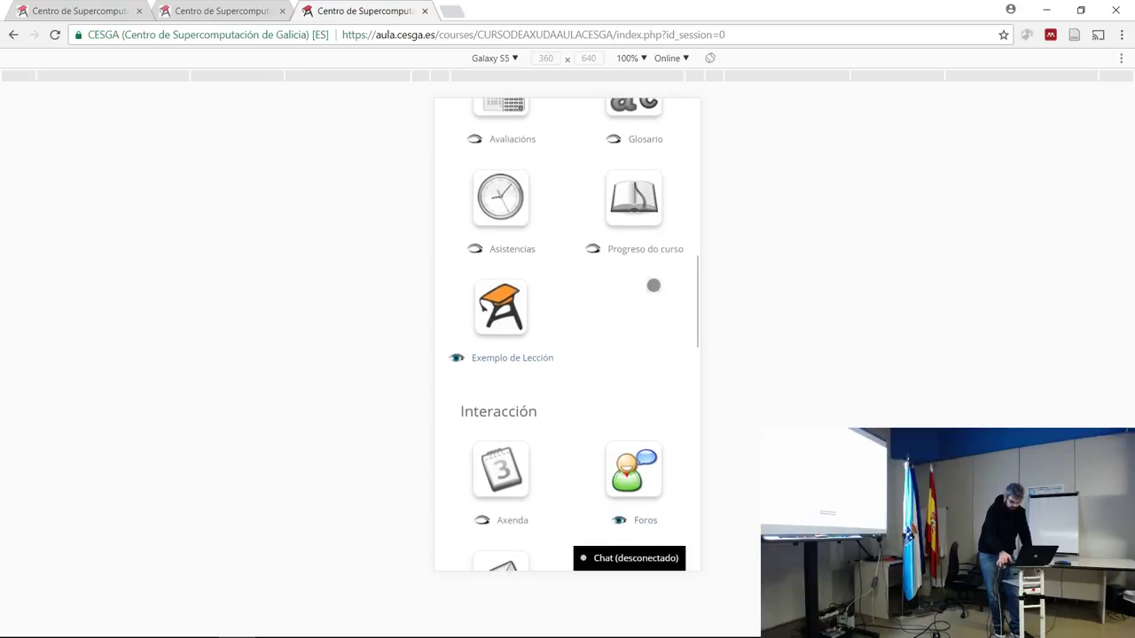
pyautogui.scroll(-4, 654, 285)
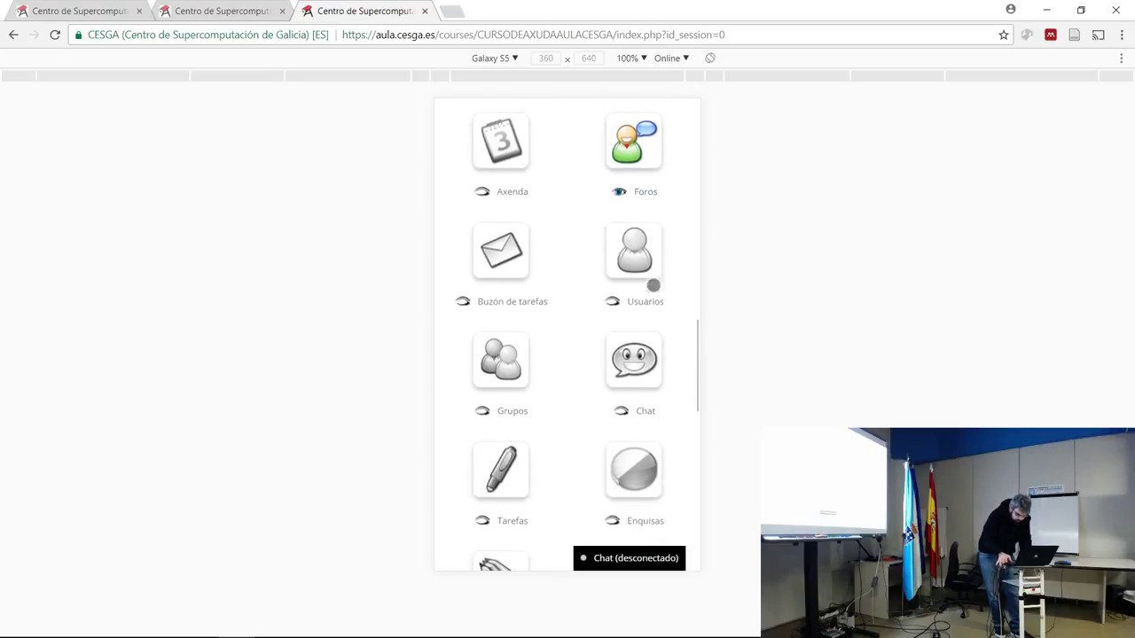
pyautogui.scroll(-5, 653, 285)
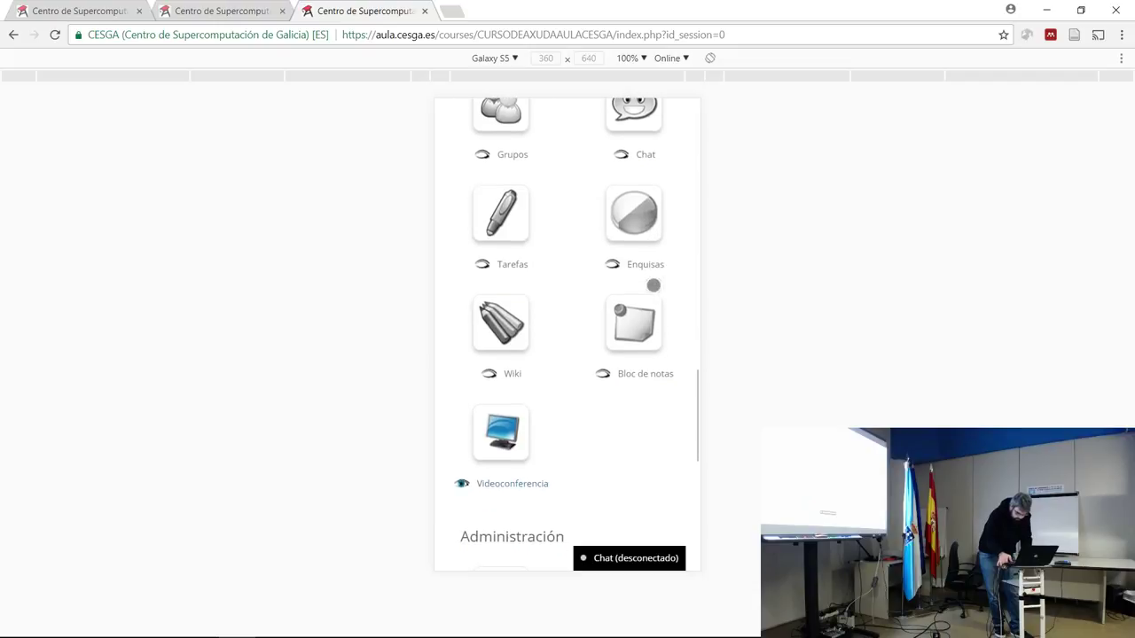
pyautogui.scroll(-4, 653, 285)
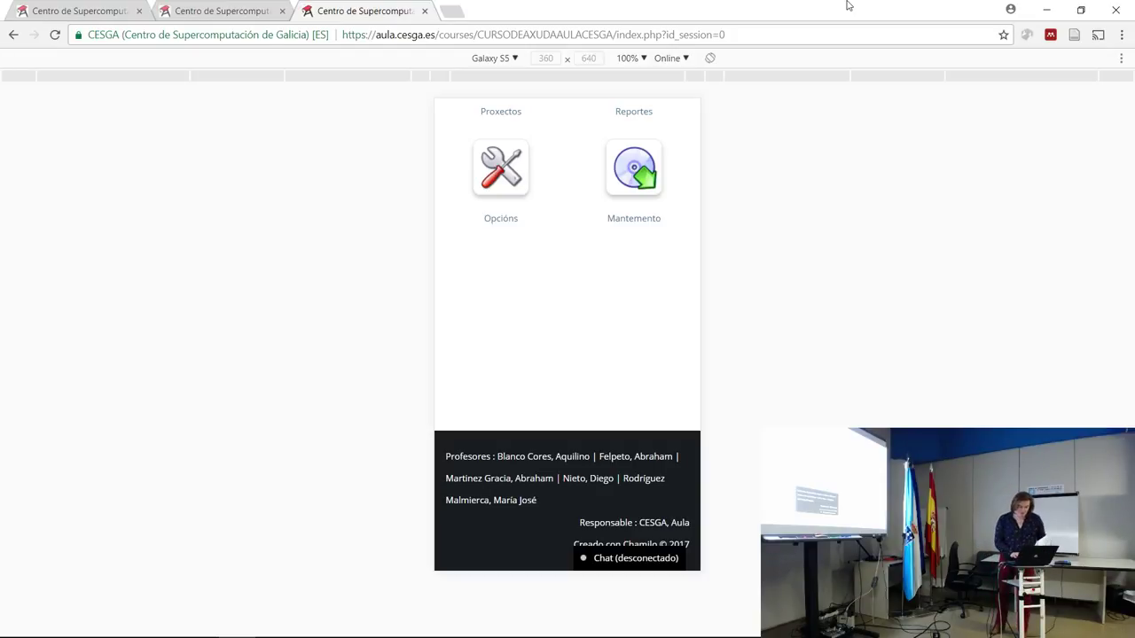
# Close the course and statistics tabs, then load aula.cesga.es in the address bar.
pyautogui.click(425, 11)
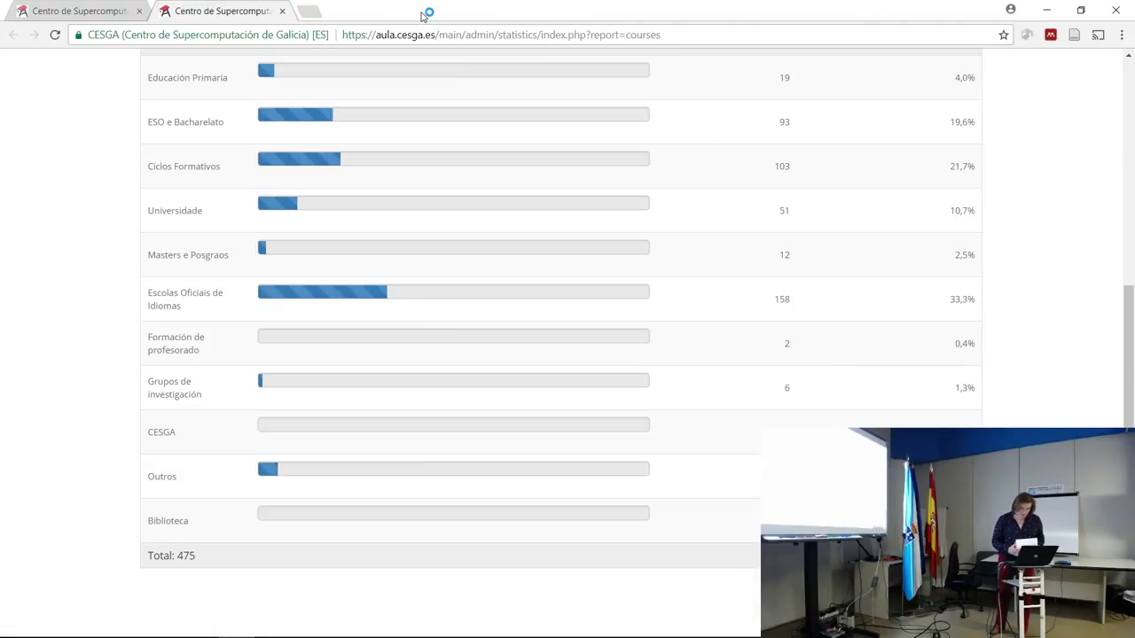
pyautogui.click(283, 11)
pyautogui.click(329, 34)
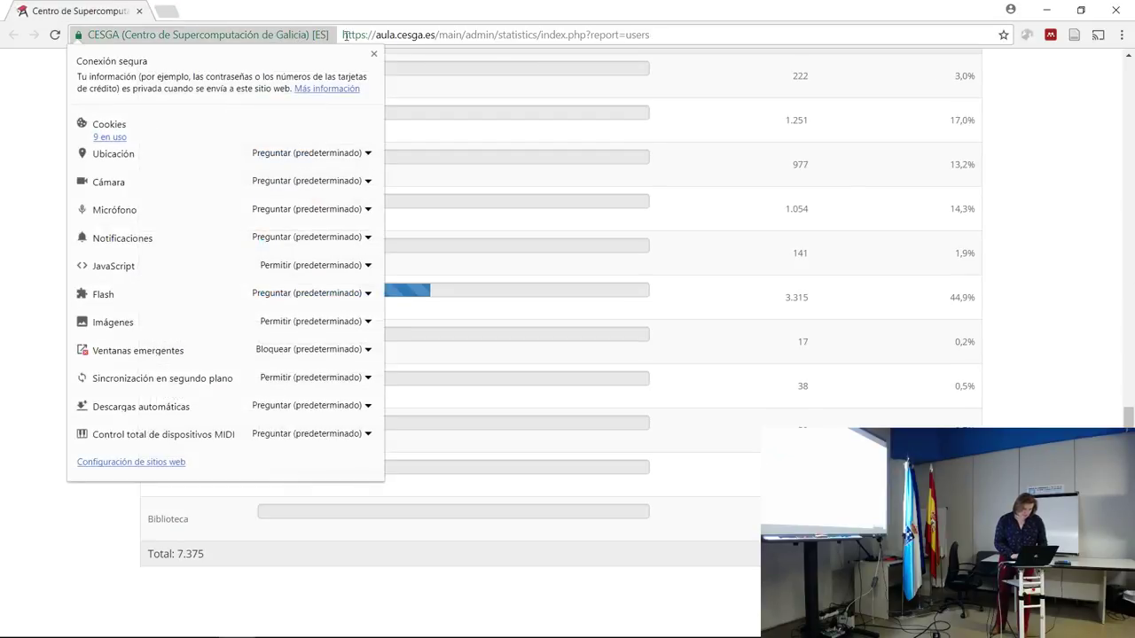
pyautogui.click(390, 38)
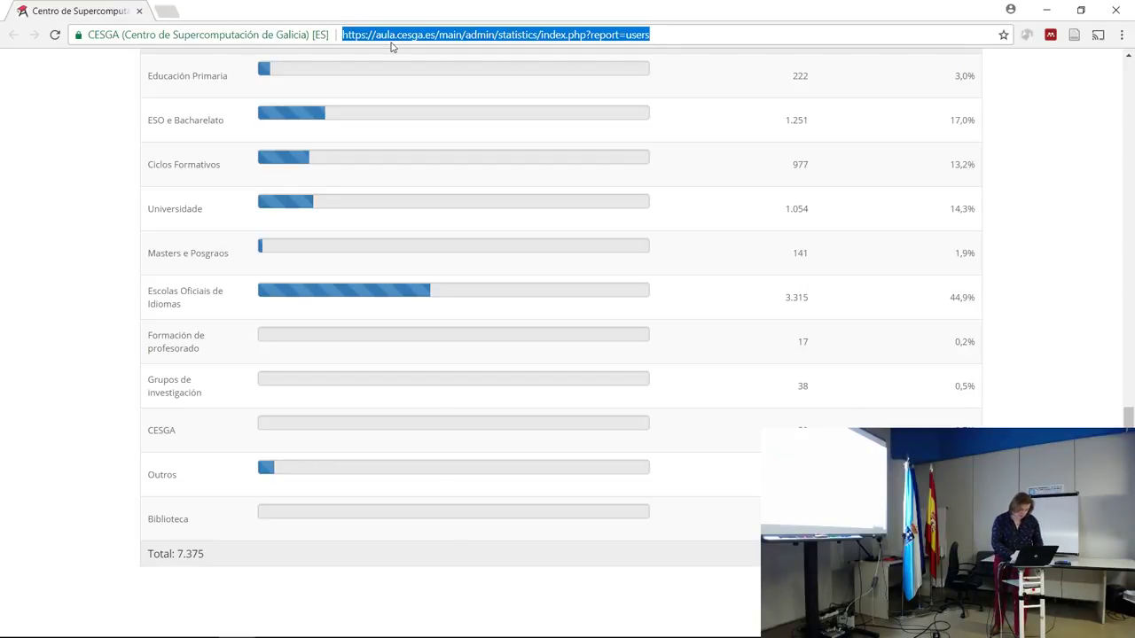
pyautogui.write('au')
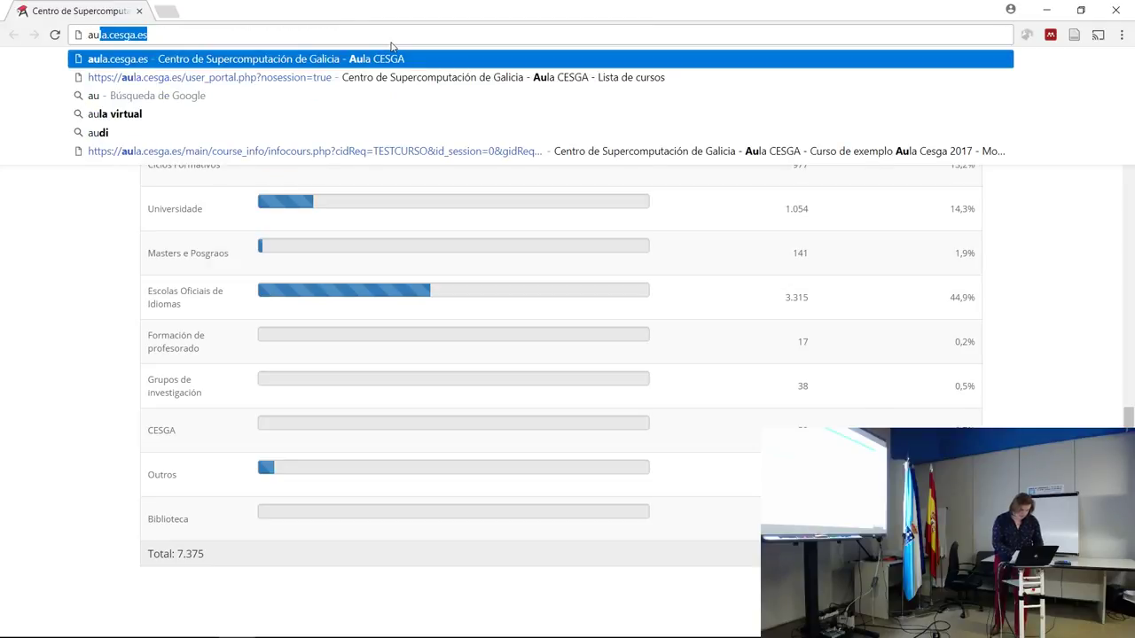
pyautogui.press('Return')
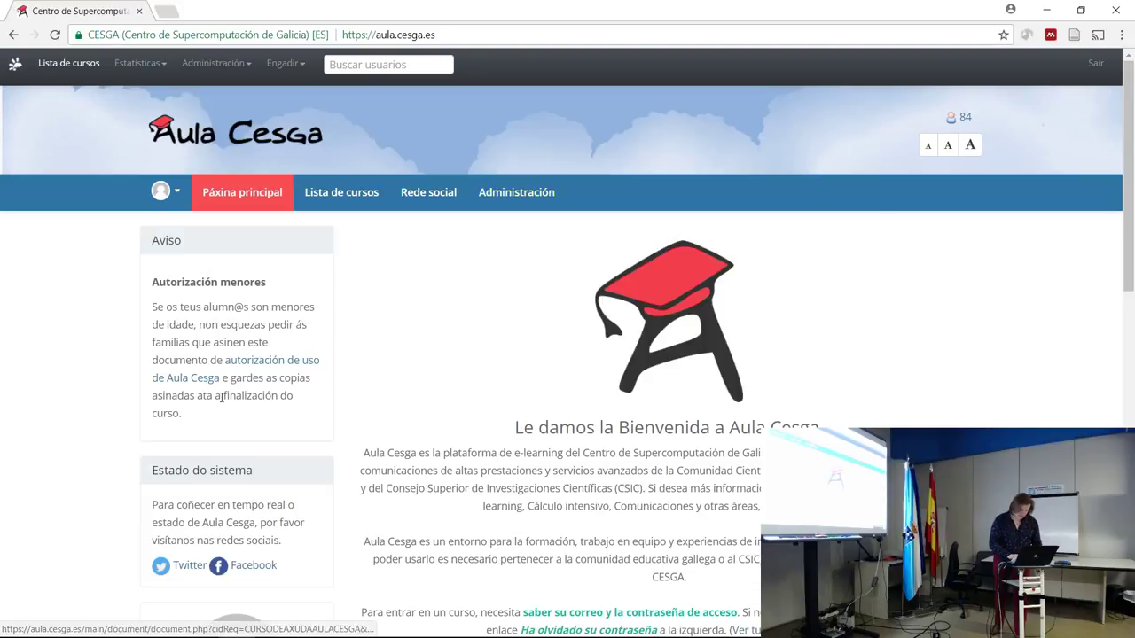
# Log out with the avatar menu's Sair and enter the student's e-mail at login.
pyautogui.click(171, 203)
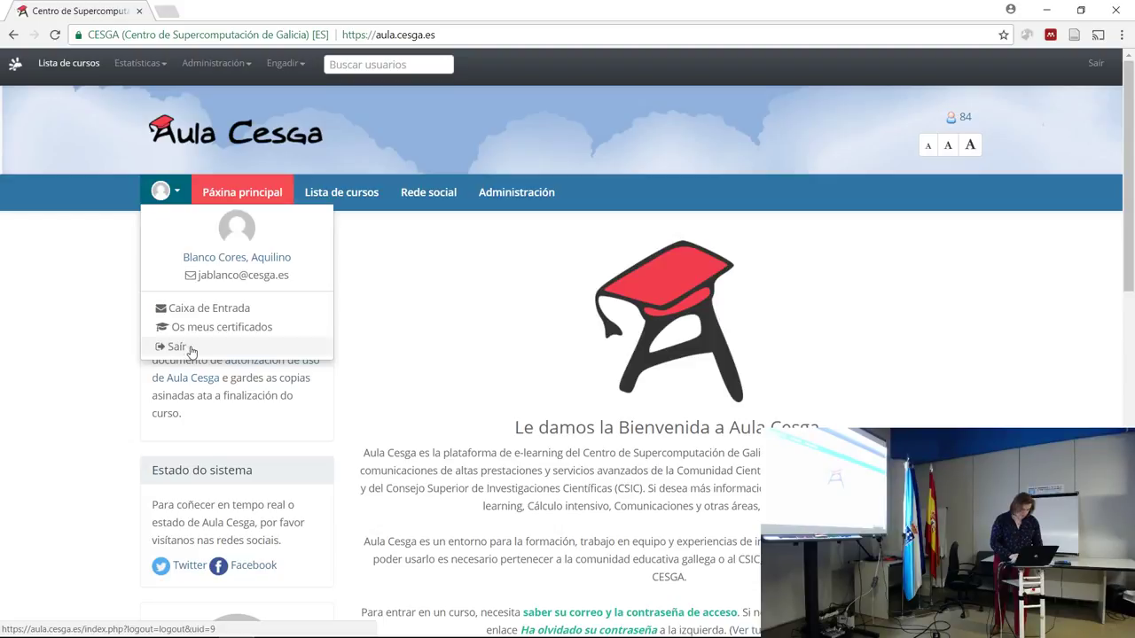
pyautogui.click(178, 348)
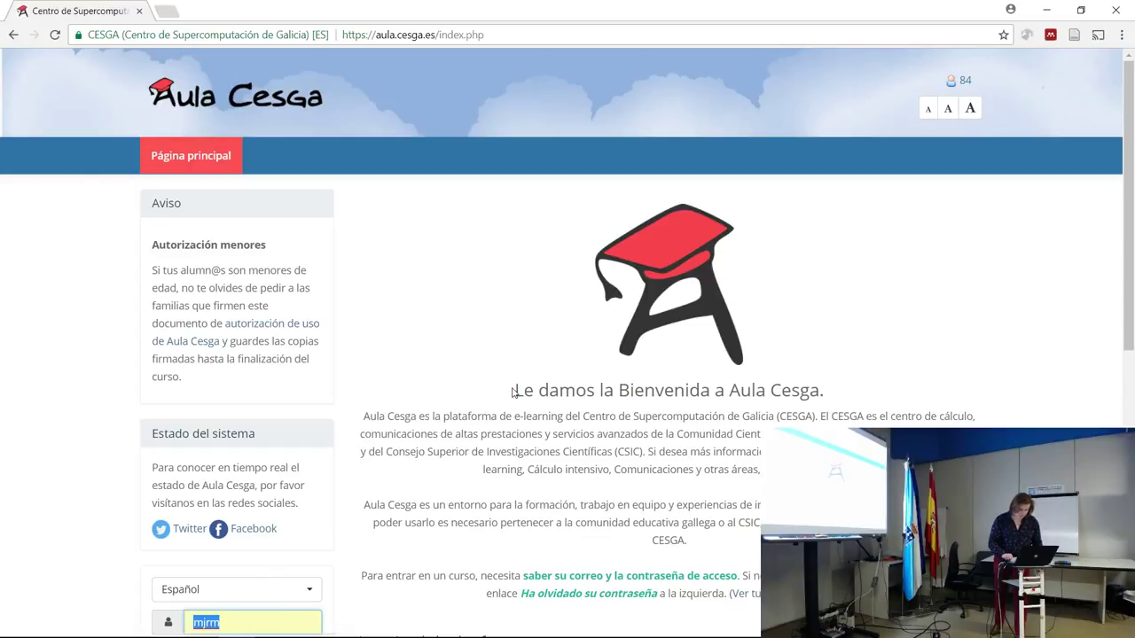
pyautogui.scroll(-5, 696, 337)
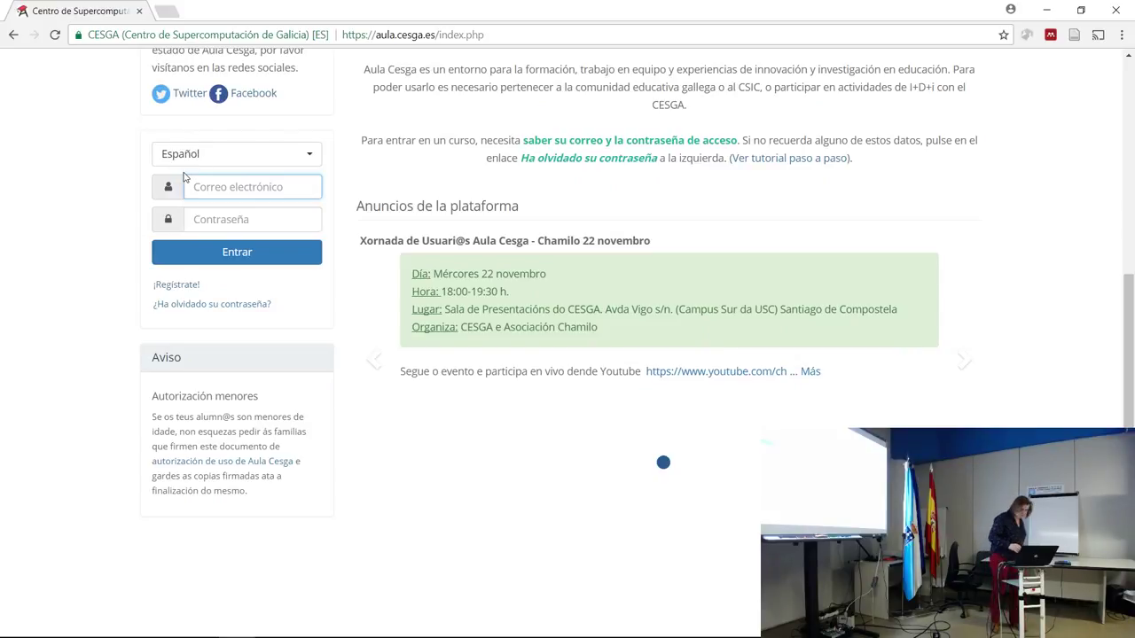
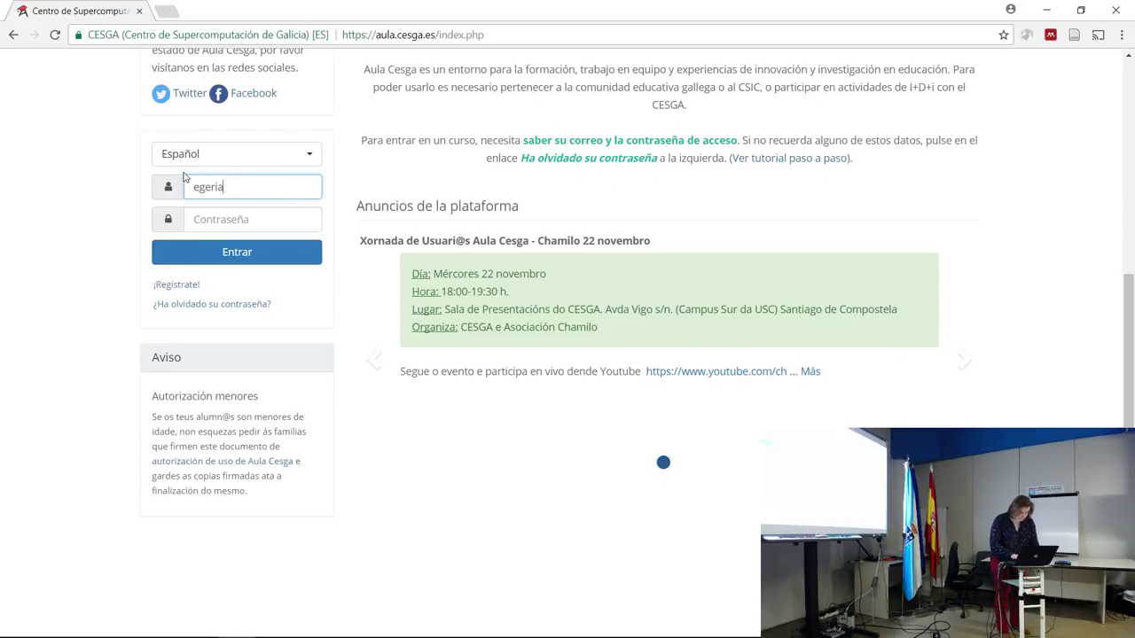
# Enter the student account's password and submit the login form.
pyautogui.click(239, 228)
pyautogui.write('a')
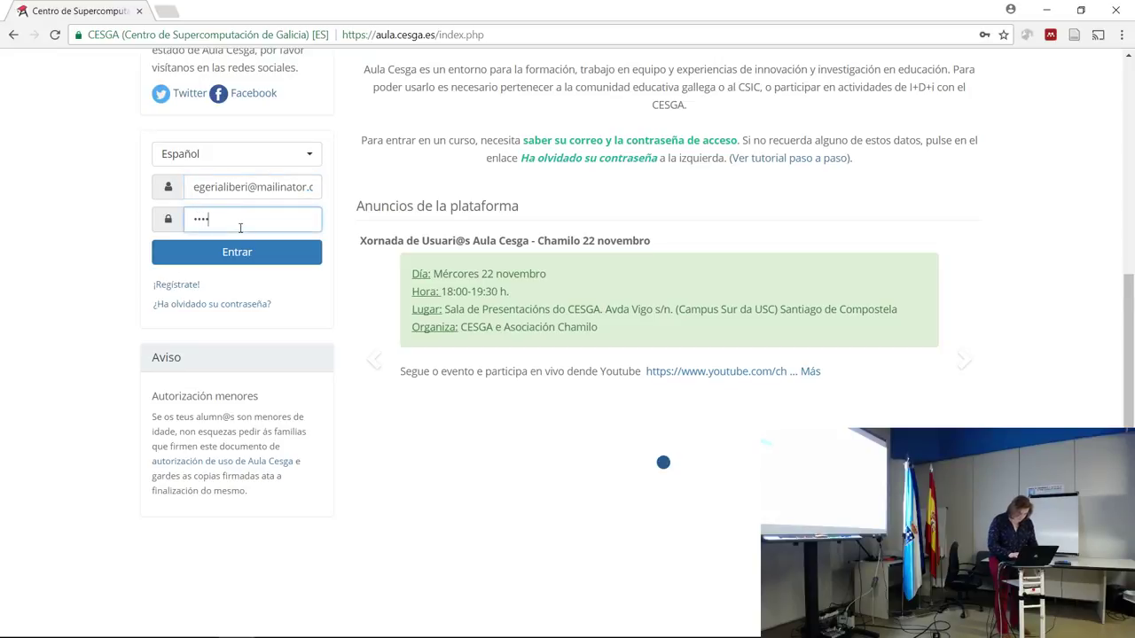
pyautogui.press('Return')
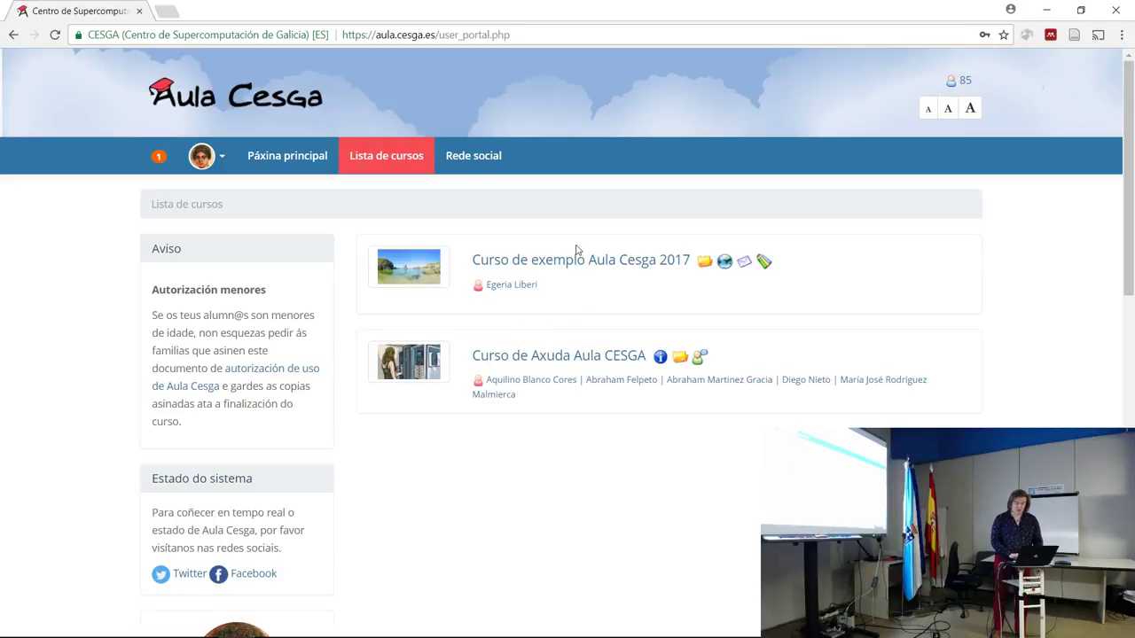
# Browse the Rede social page and open the Profes De Aula Cesga group.
pyautogui.click(482, 155)
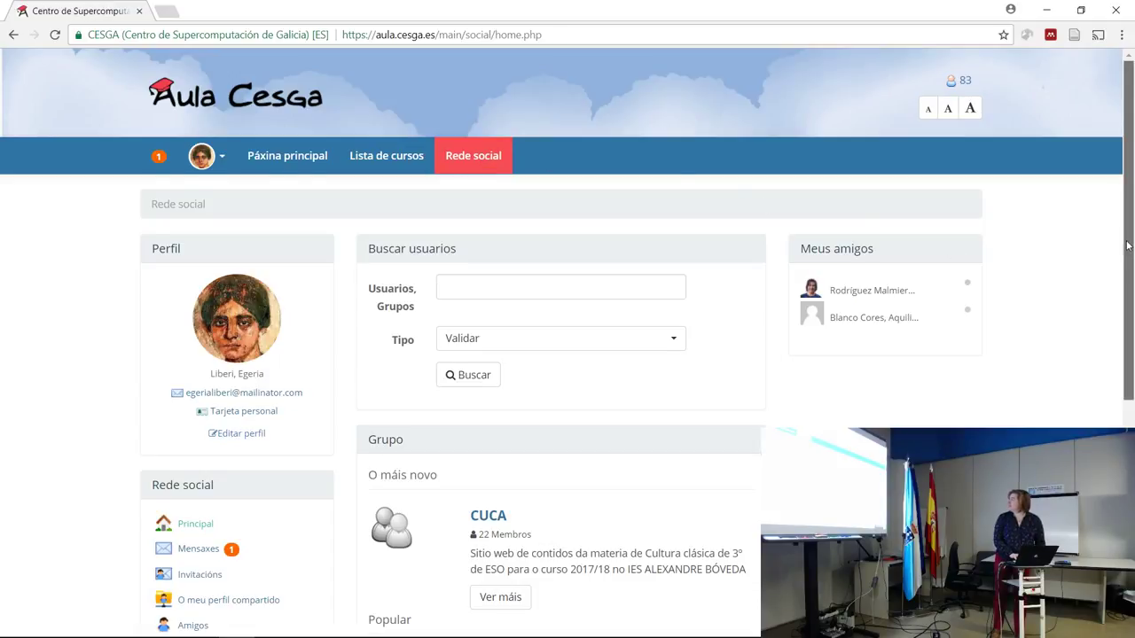
pyautogui.scroll(-1, 1123, 248)
pyautogui.scroll(1, 1117, 260)
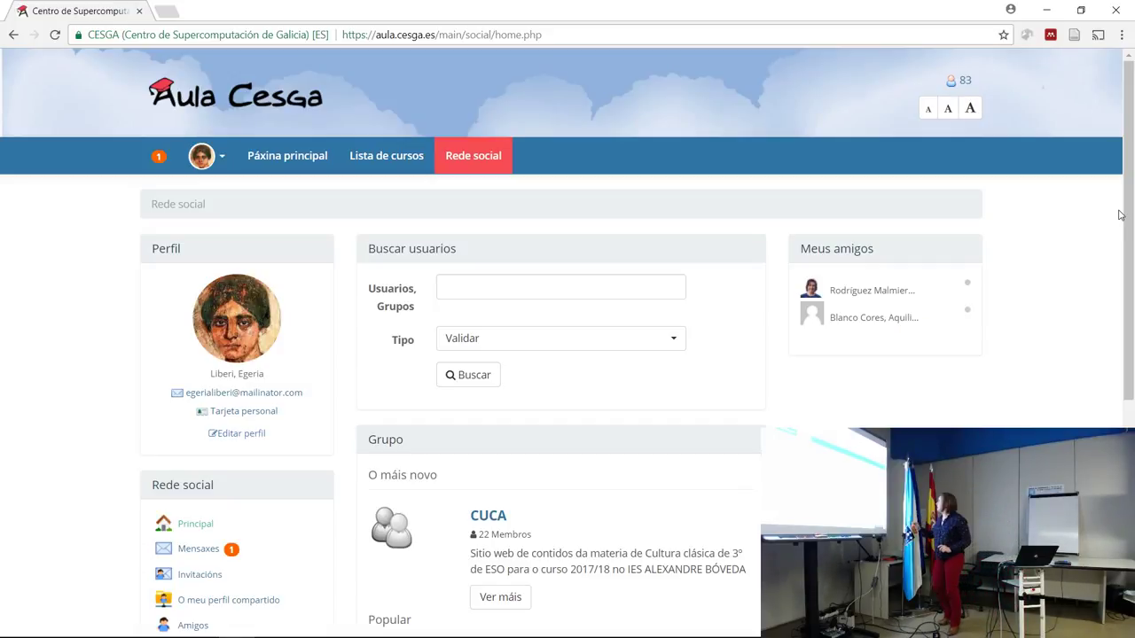
pyautogui.scroll(-1, 567, 343)
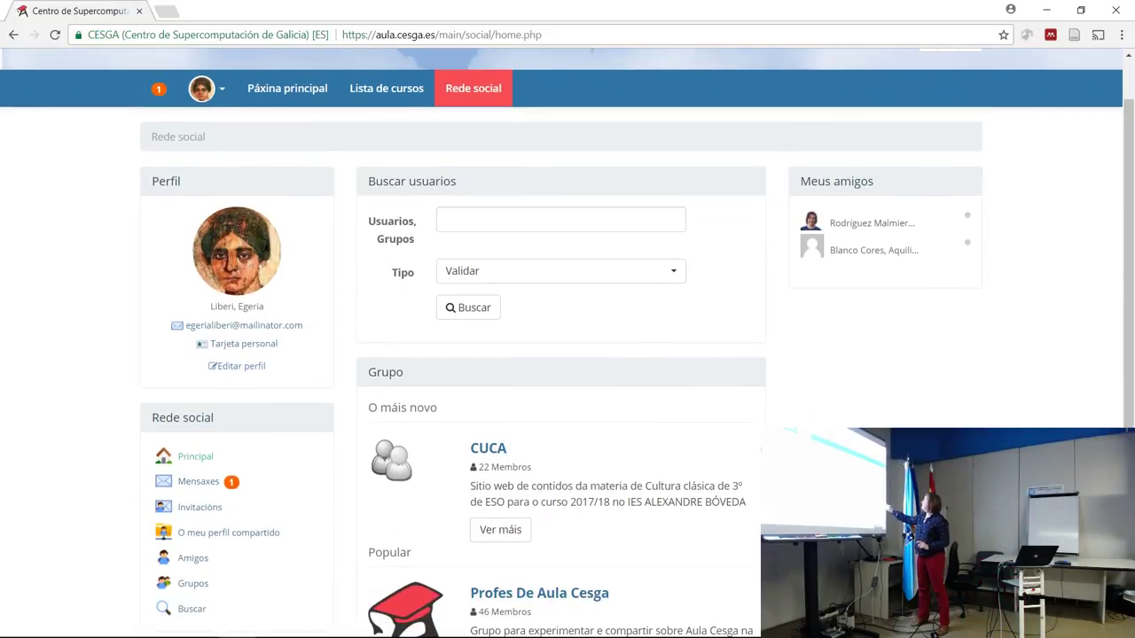
pyautogui.scroll(-1, 568, 342)
pyautogui.scroll(-1, 567, 342)
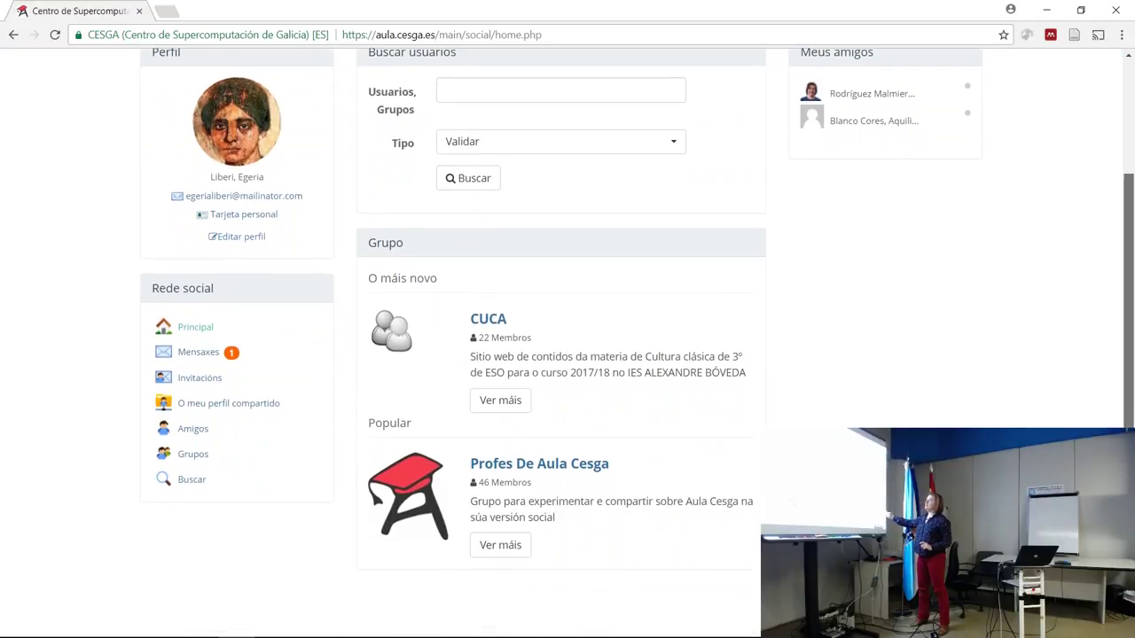
pyautogui.scroll(1, 567, 342)
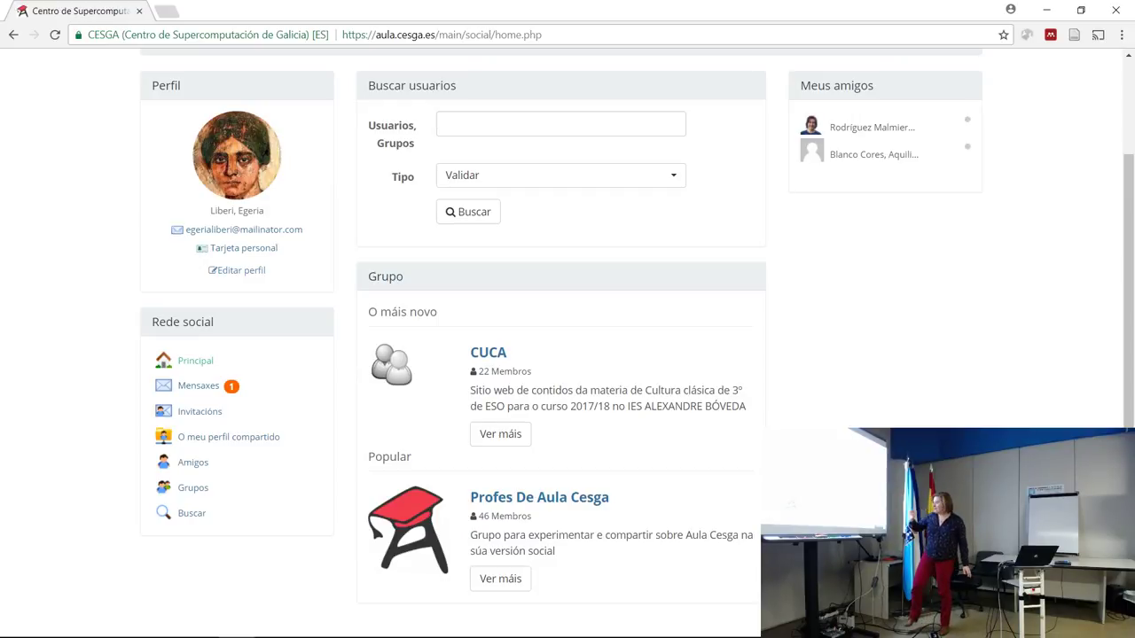
pyautogui.click(539, 498)
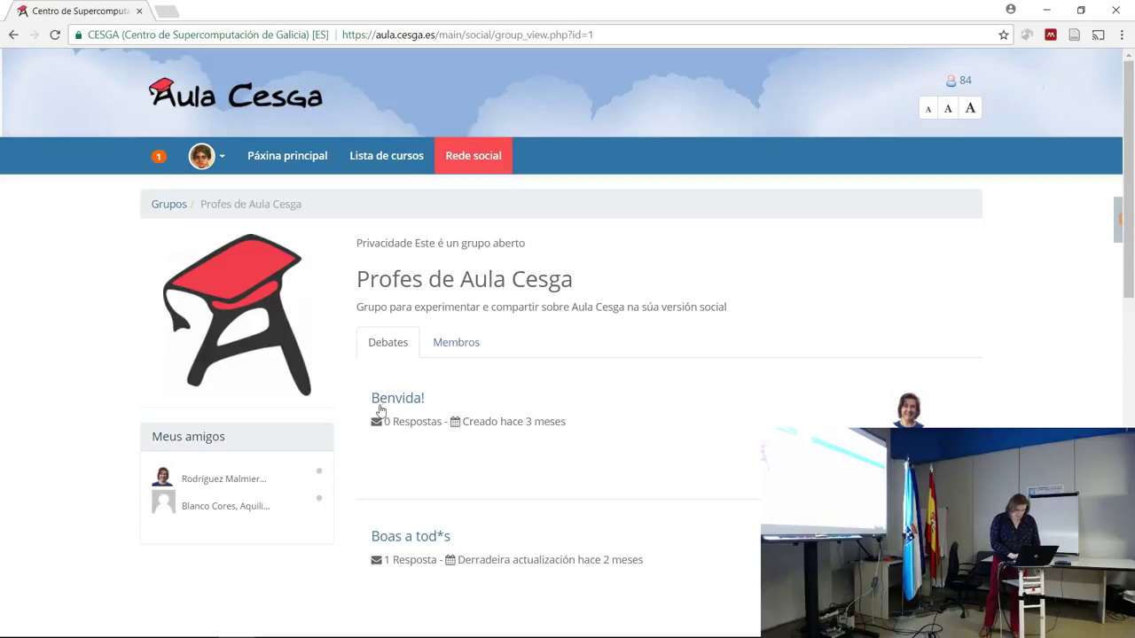
# Read the Benvida! discussion topic and return to the Profes de Aula Cesga group.
pyautogui.click(427, 400)
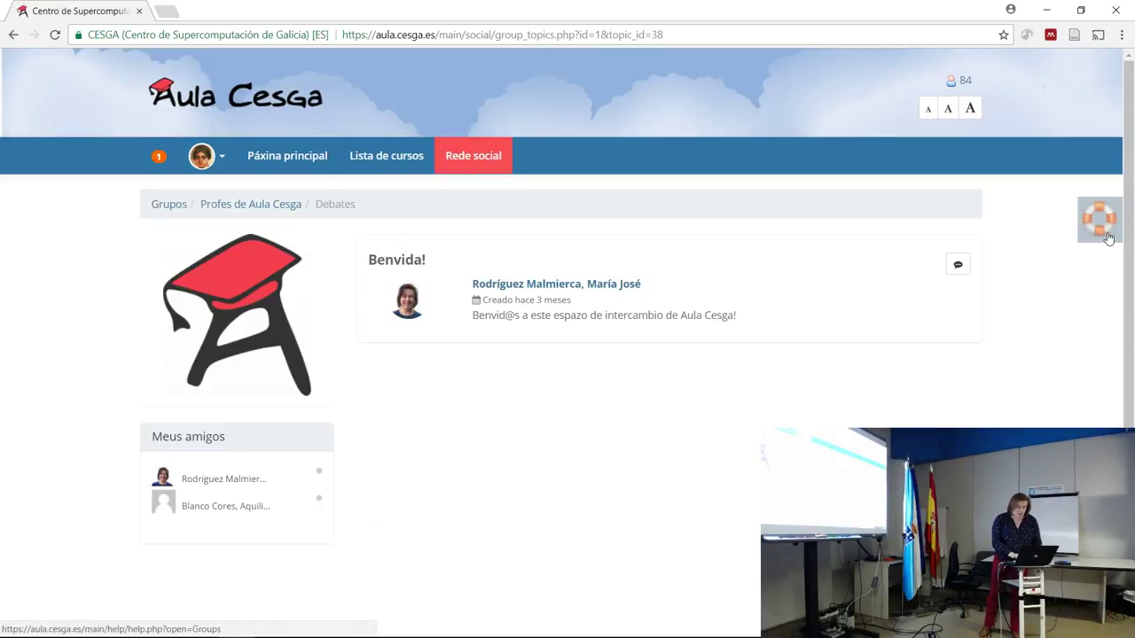
pyautogui.moveTo(1130, 301); pyautogui.dragTo(1129, 310)
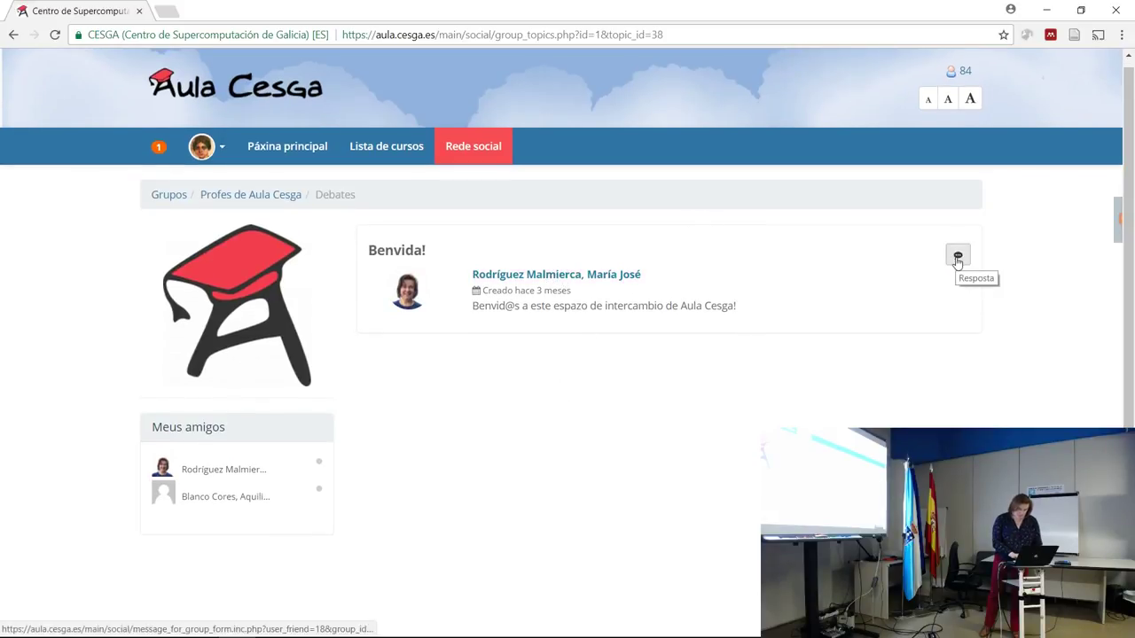
pyautogui.scroll(-1, 1131, 332)
pyautogui.scroll(-2, 1131, 333)
pyautogui.scroll(3, 1131, 333)
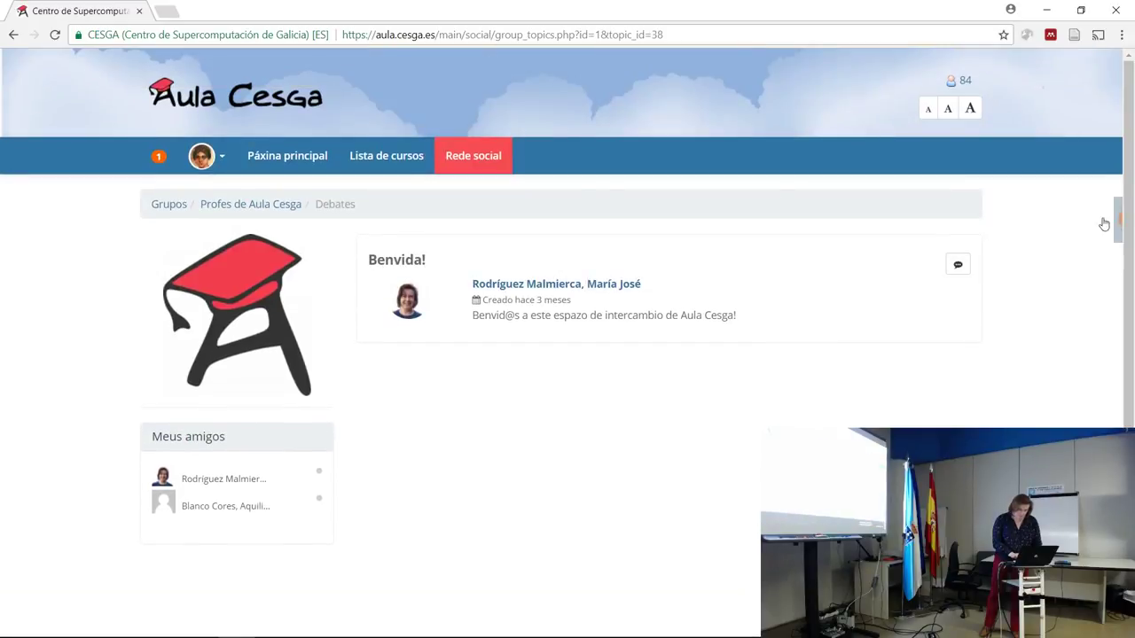
pyautogui.click(257, 211)
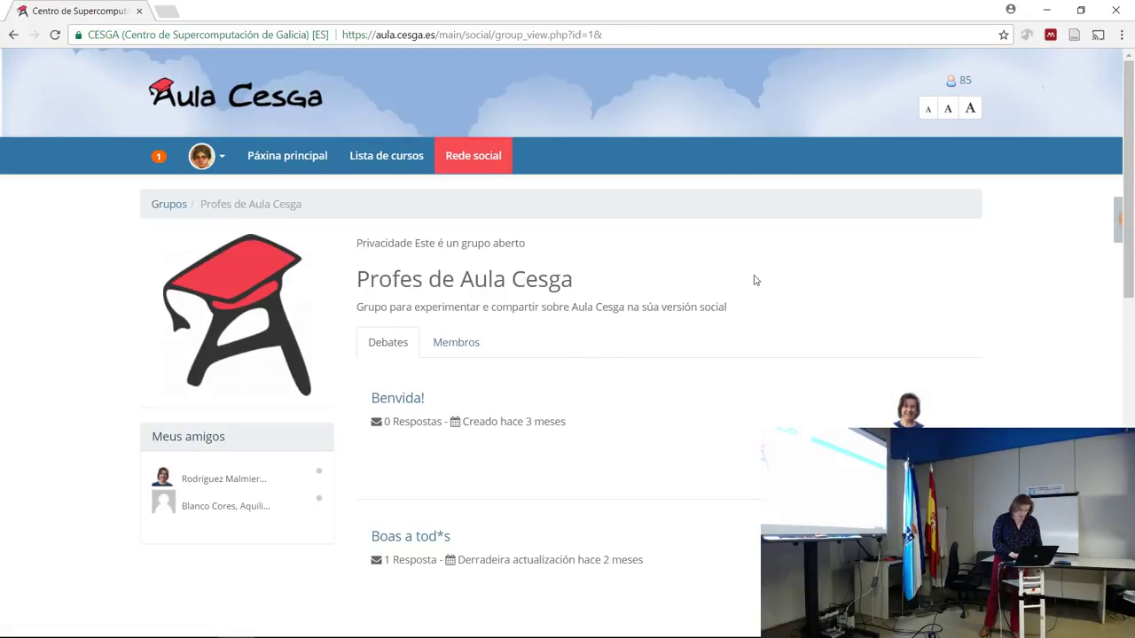
# Show the group's Membros tab and scroll through the member list.
pyautogui.moveTo(1129, 188); pyautogui.dragTo(1132, 290)
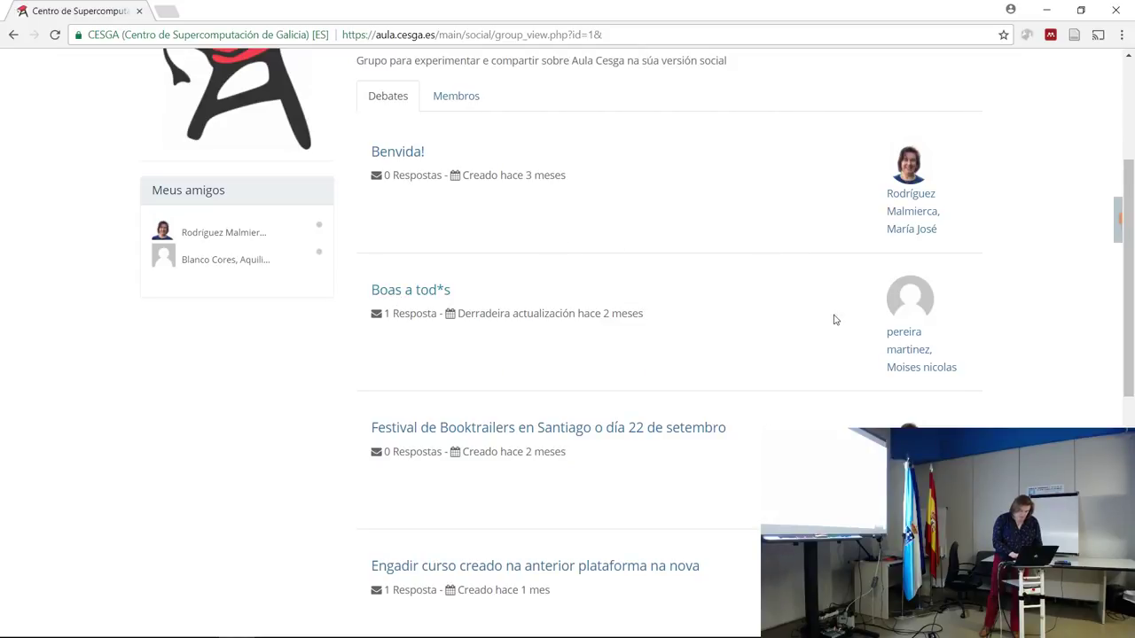
pyautogui.scroll(-2, 1126, 372)
pyautogui.scroll(-1, 1126, 372)
pyautogui.scroll(5, 1117, 266)
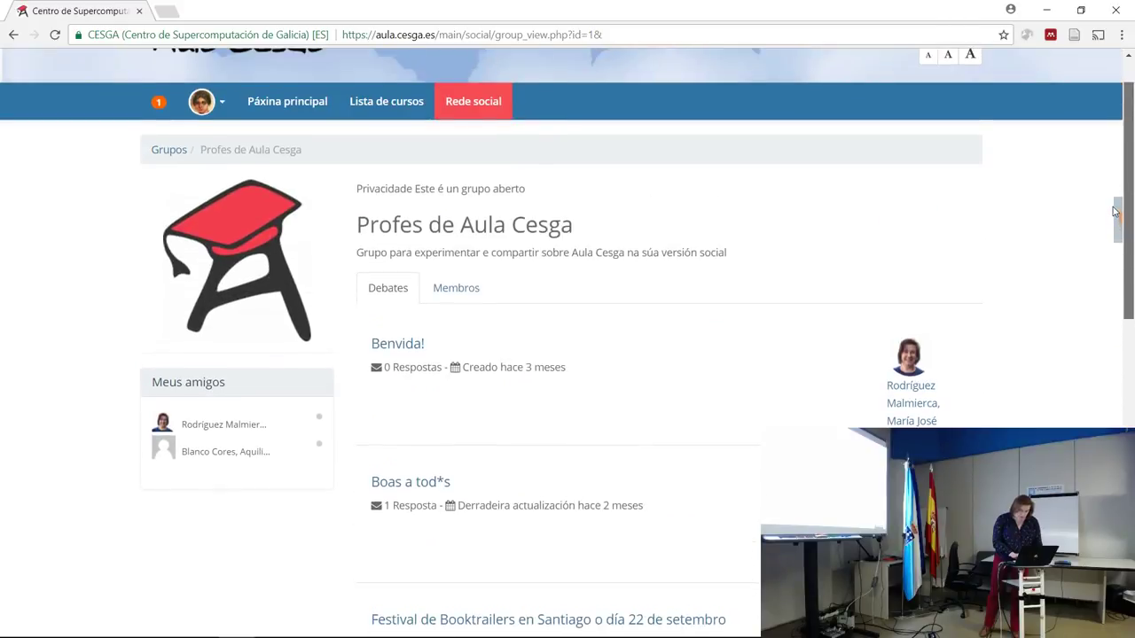
pyautogui.click(457, 289)
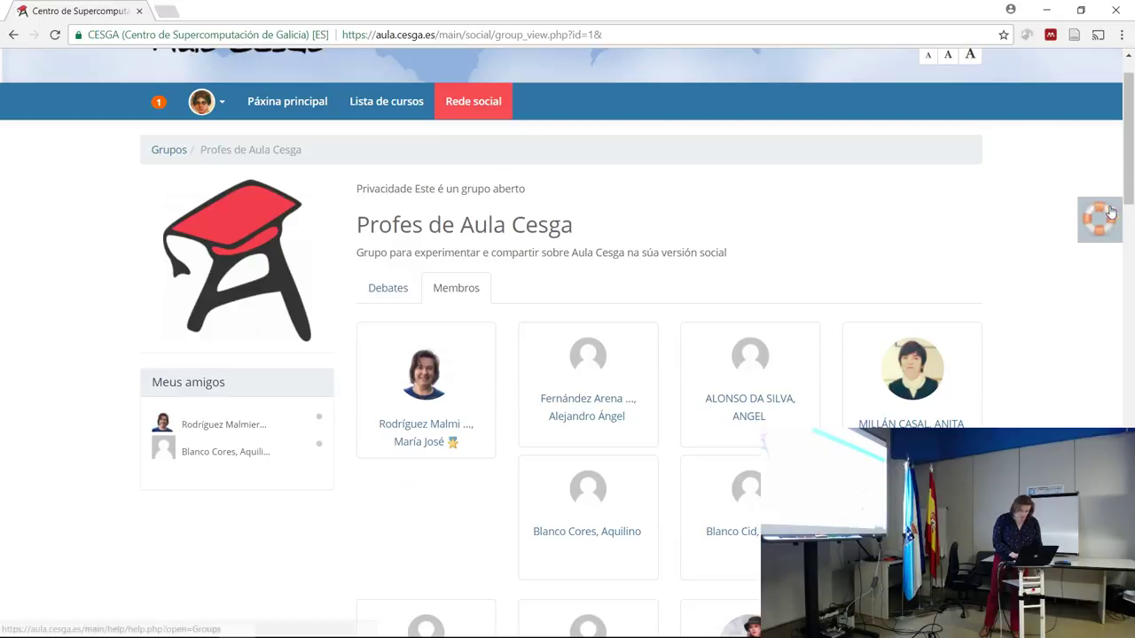
pyautogui.scroll(-1, 1130, 227)
pyautogui.scroll(-3, 1131, 228)
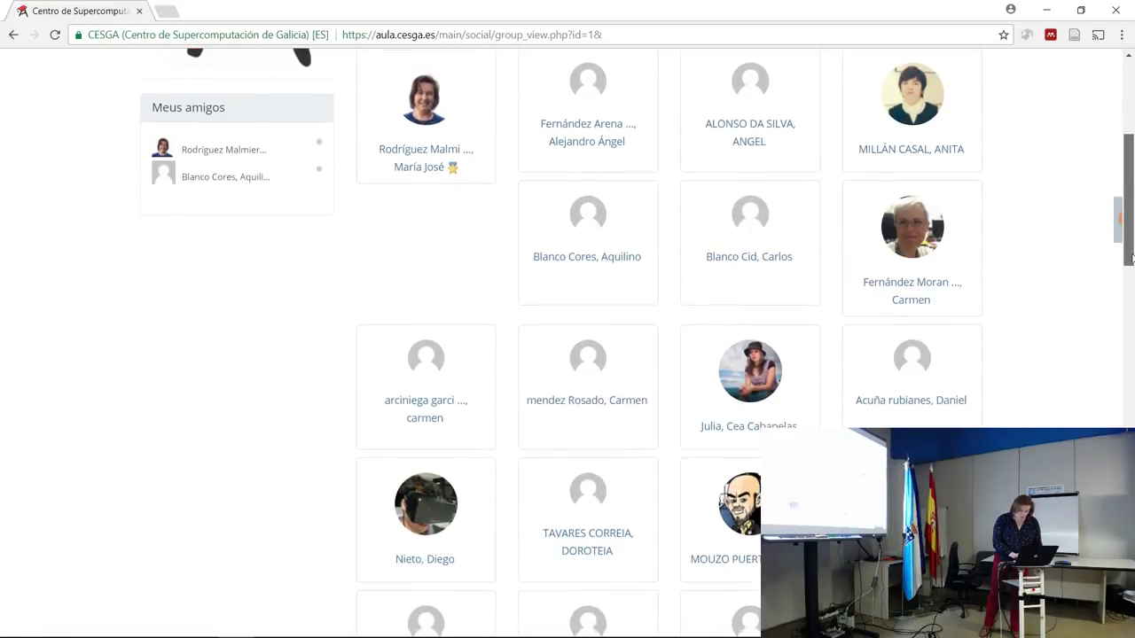
pyautogui.scroll(3, 1131, 212)
pyautogui.scroll(2, 1132, 203)
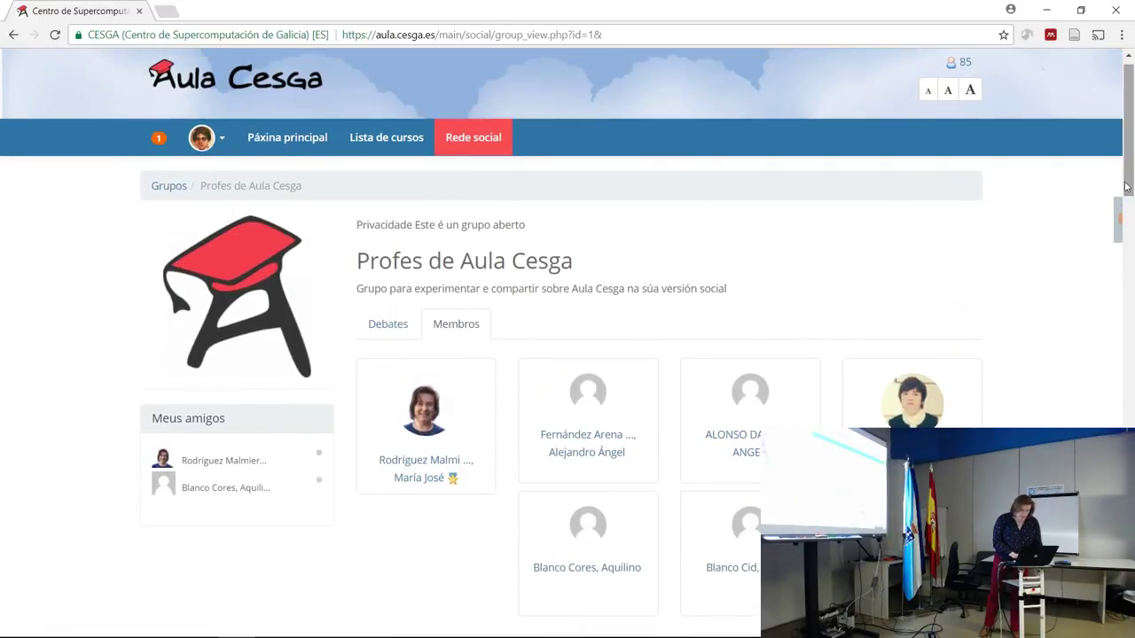
# From the Grupos list, join Profes de Aula Cesga and open its Benvida! topic.
pyautogui.click(164, 192)
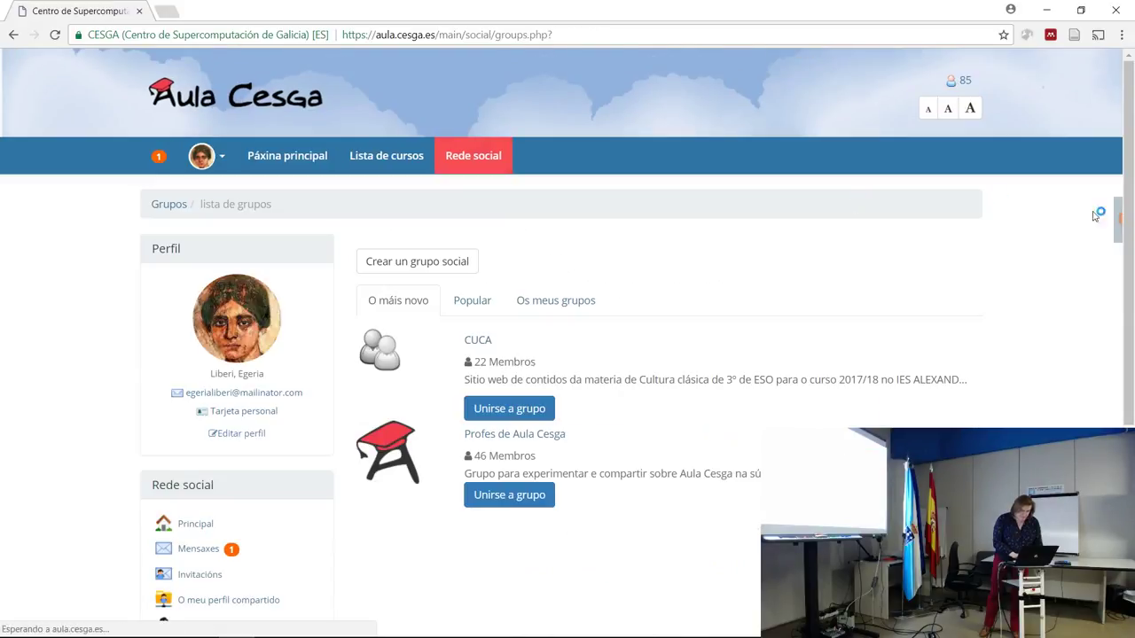
pyautogui.moveTo(1128, 213); pyautogui.dragTo(1131, 257)
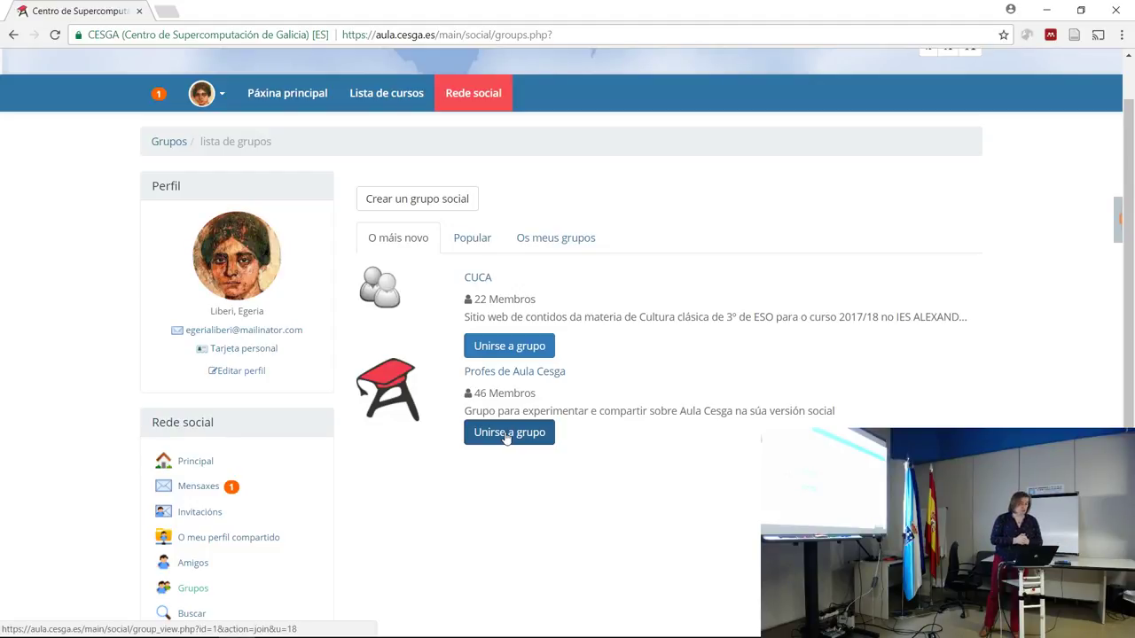
pyautogui.click(507, 435)
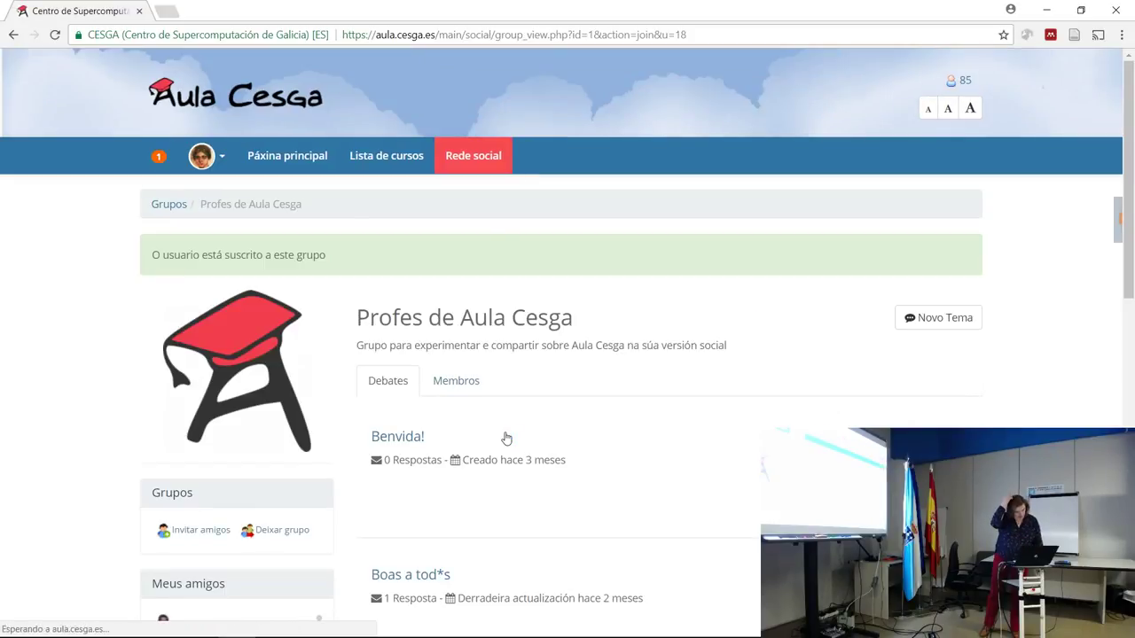
pyautogui.moveTo(1131, 155); pyautogui.dragTo(1131, 241)
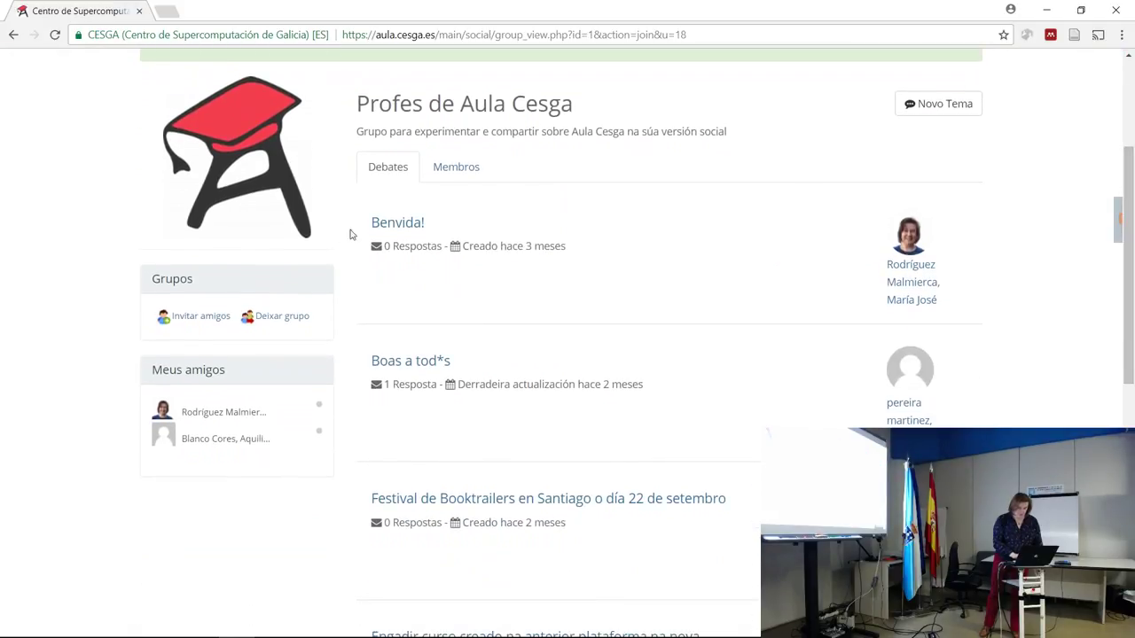
pyautogui.click(383, 228)
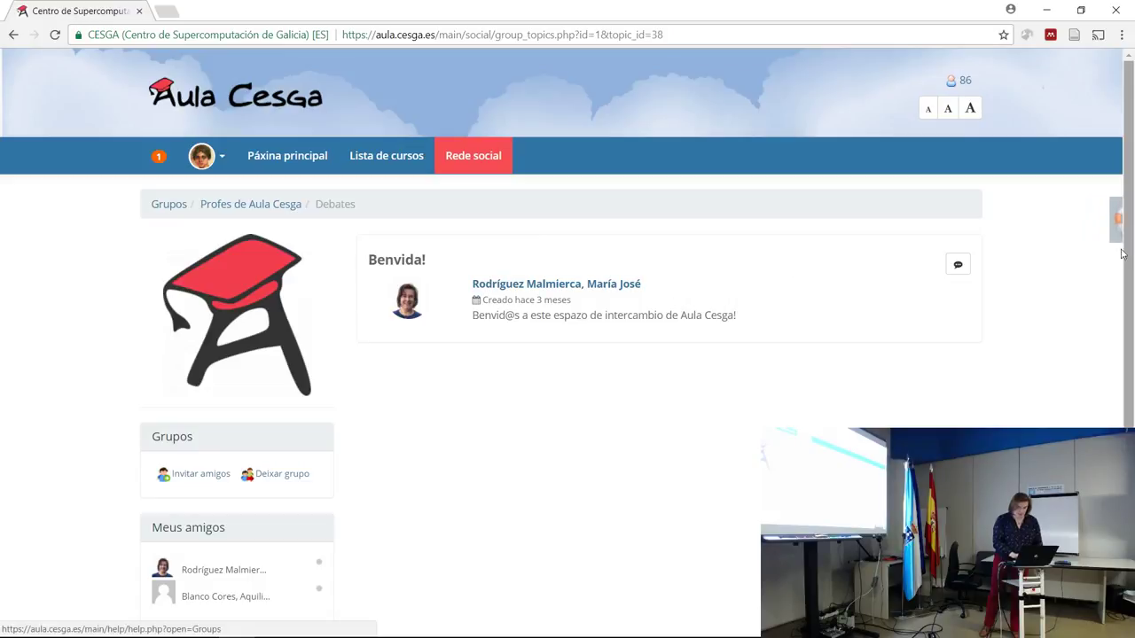
pyautogui.click(957, 266)
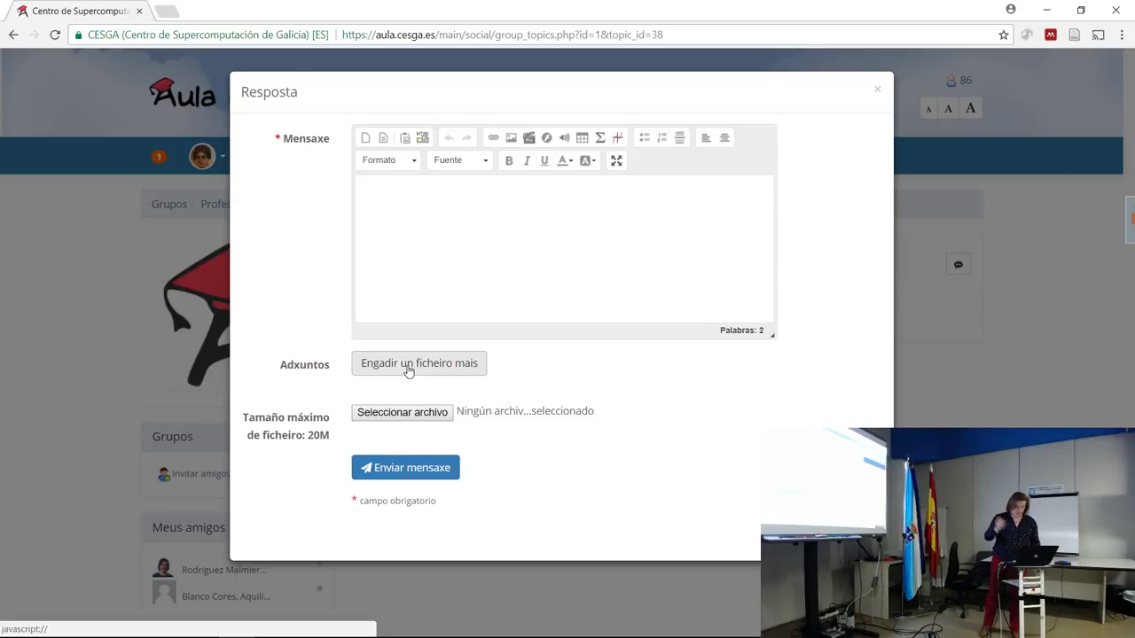
pyautogui.click(876, 91)
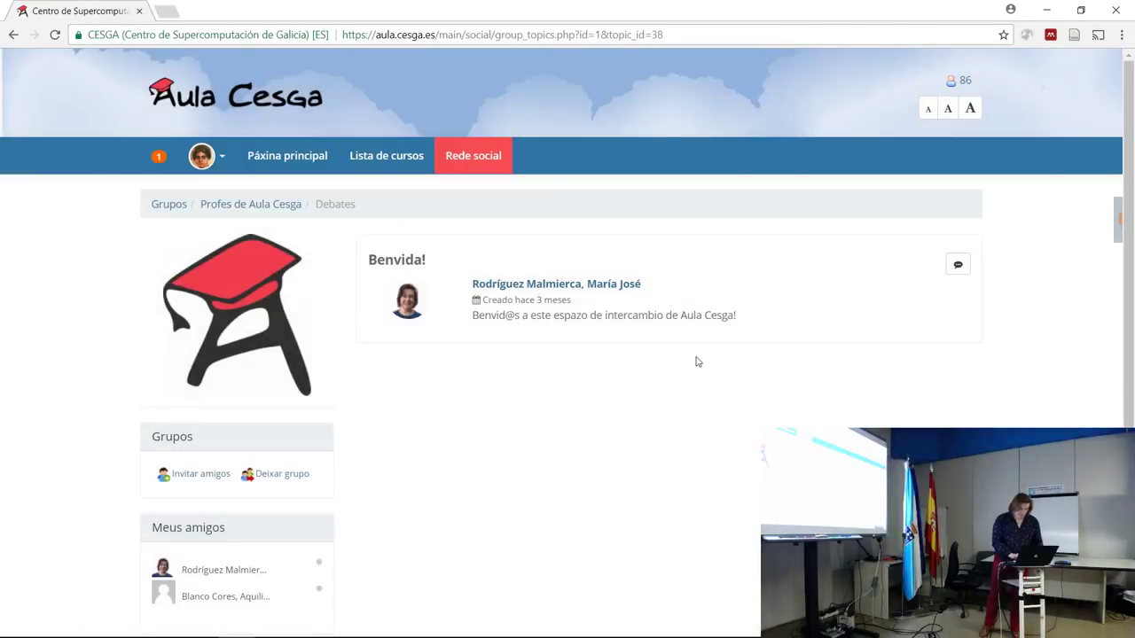
pyautogui.scroll(-3, 621, 266)
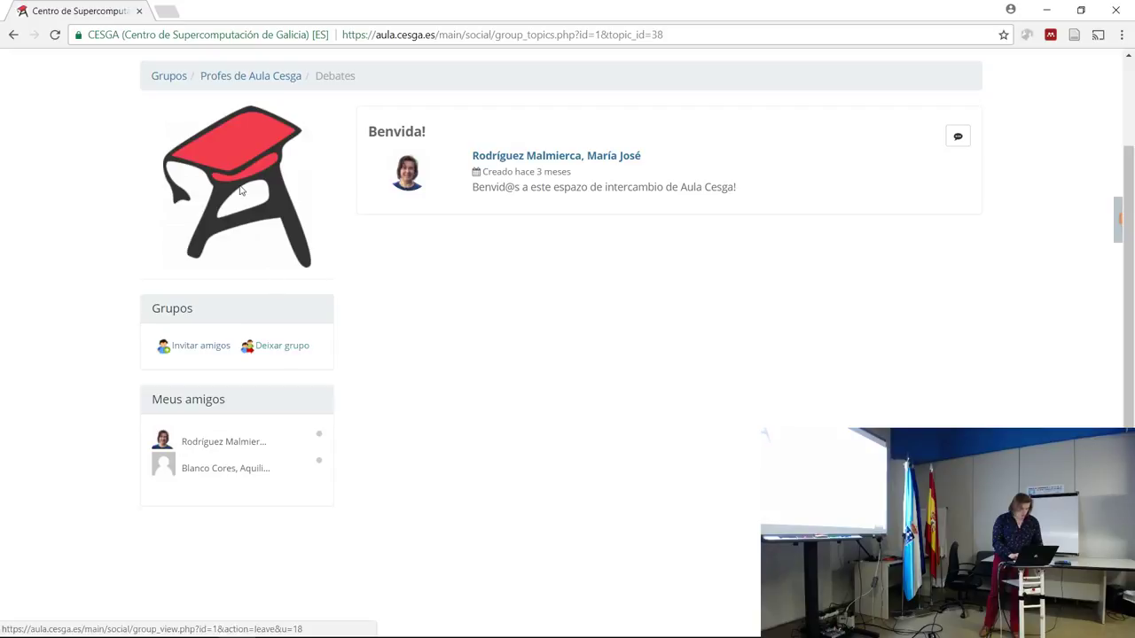
pyautogui.click(171, 78)
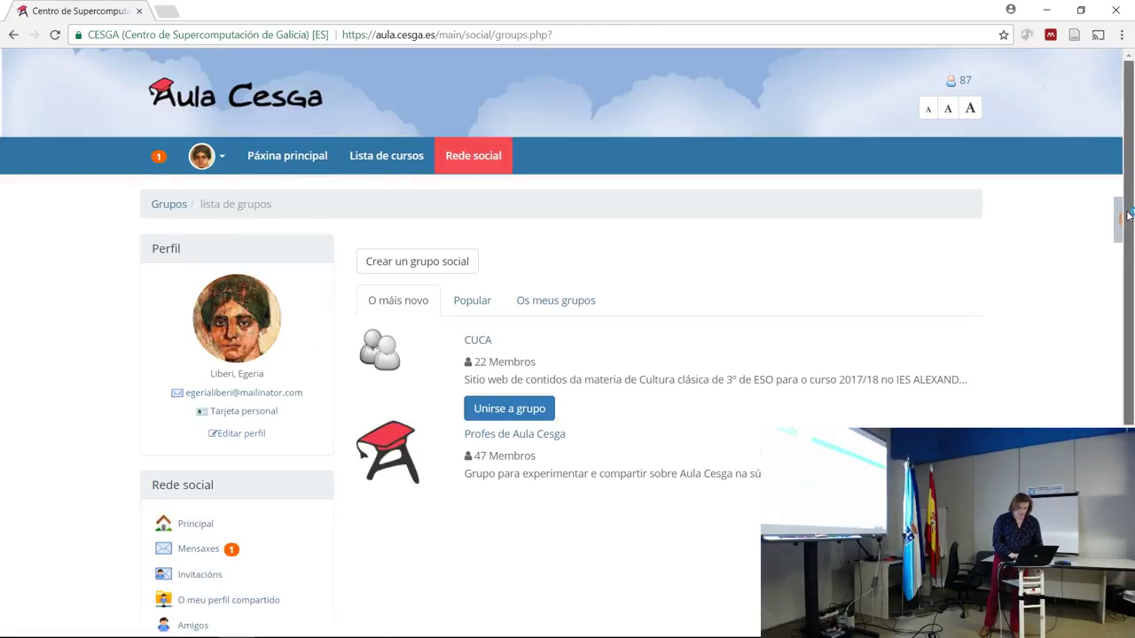
pyautogui.moveTo(1130, 216); pyautogui.dragTo(1128, 253)
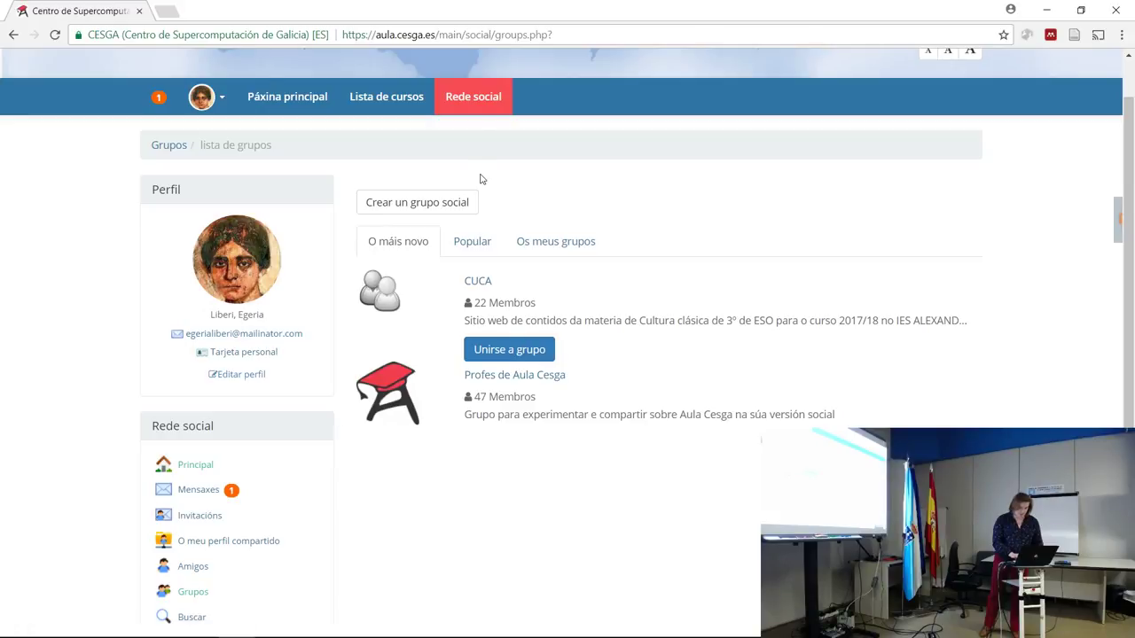
# Go to Rede social's Grupos list and start 'Crear un grupo social'.
pyautogui.click(479, 98)
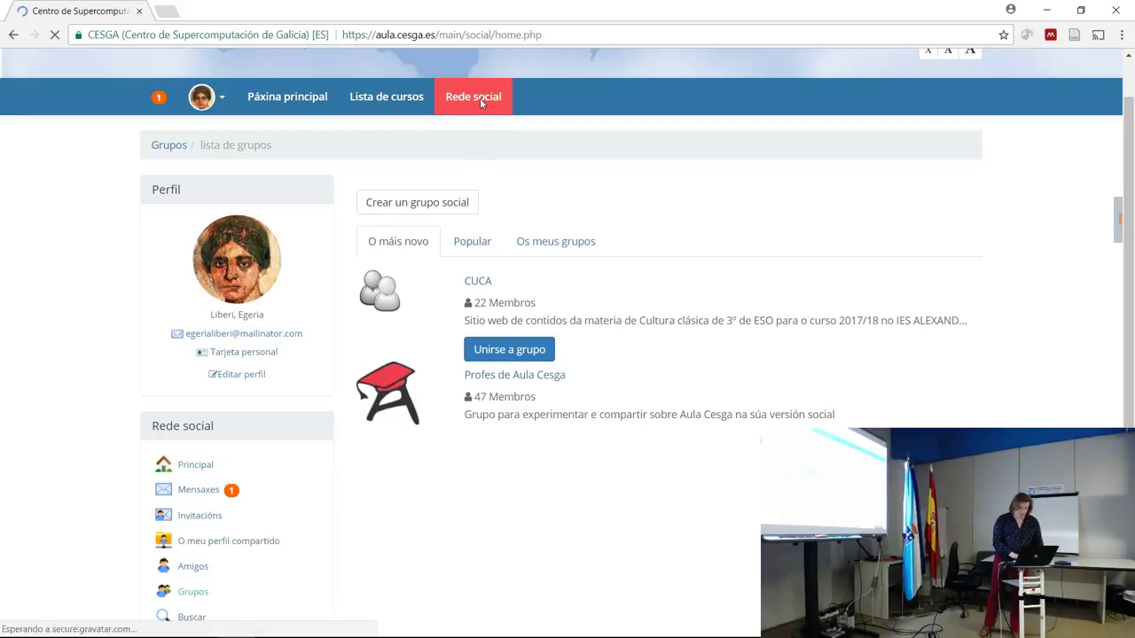
pyautogui.moveTo(1128, 301); pyautogui.dragTo(1129, 314)
pyautogui.click(476, 200)
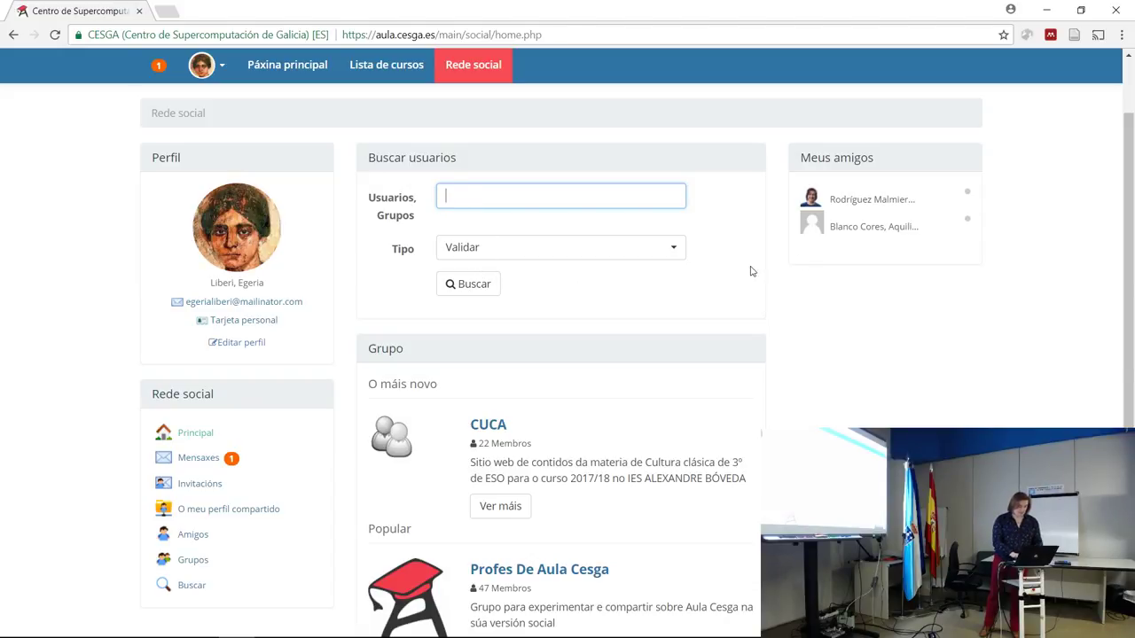
pyautogui.scroll(-2, 979, 282)
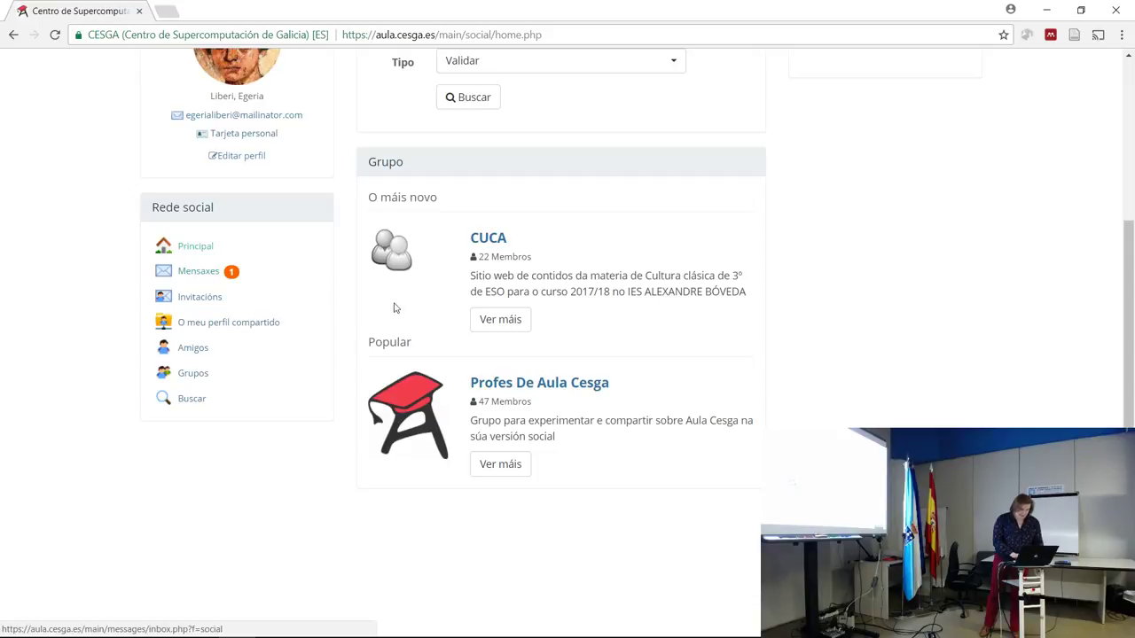
pyautogui.click(209, 374)
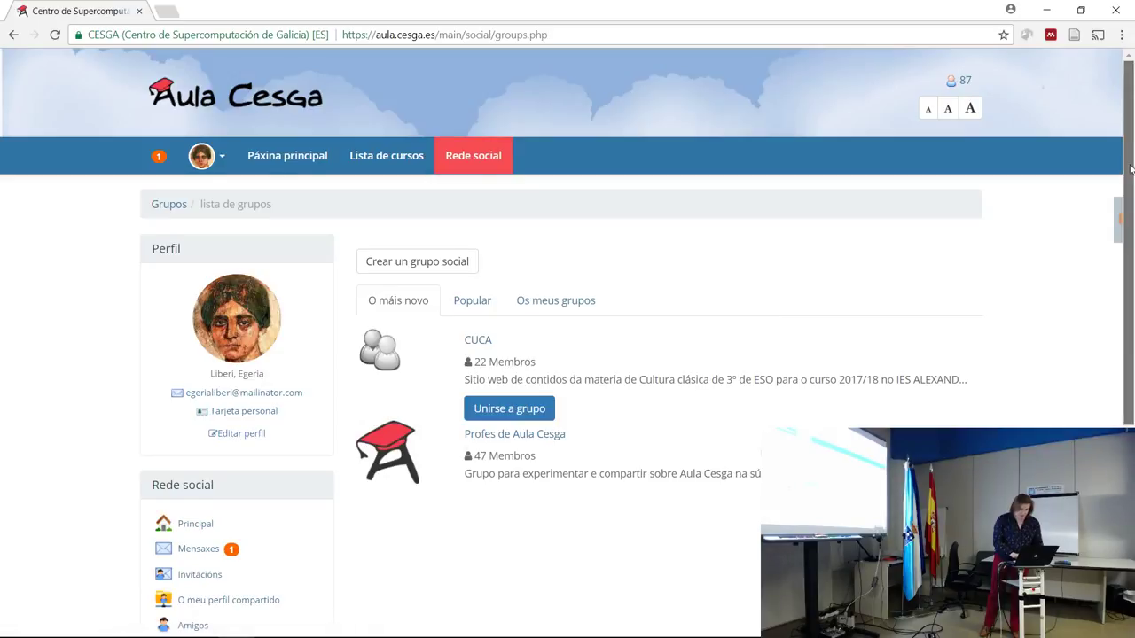
pyautogui.scroll(-3, 1132, 298)
pyautogui.scroll(1, 1132, 299)
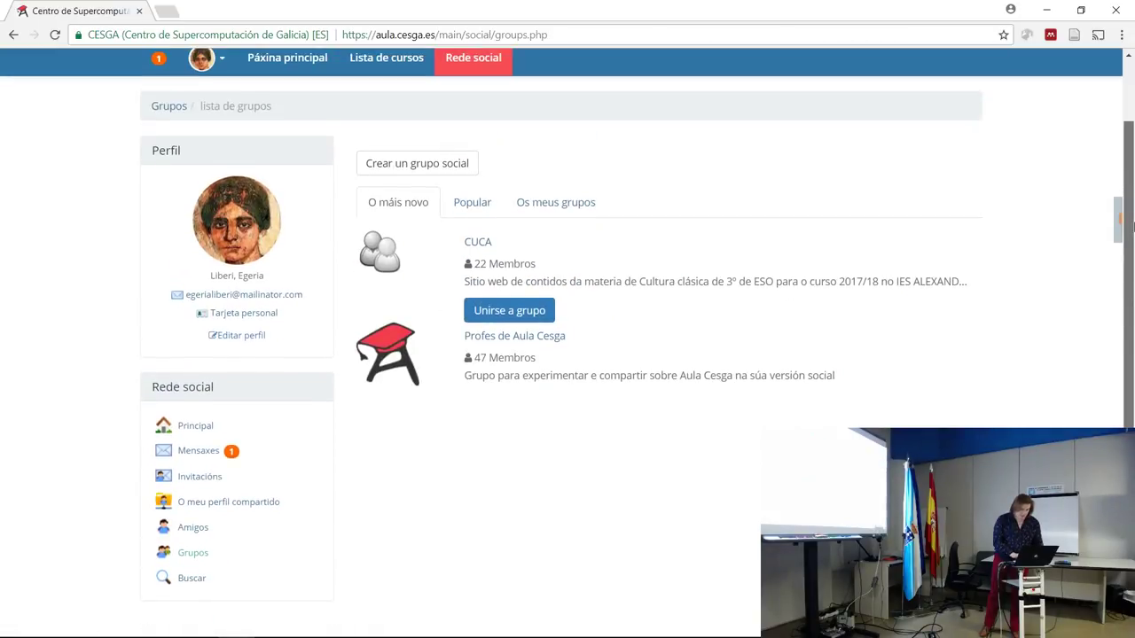
pyautogui.click(412, 168)
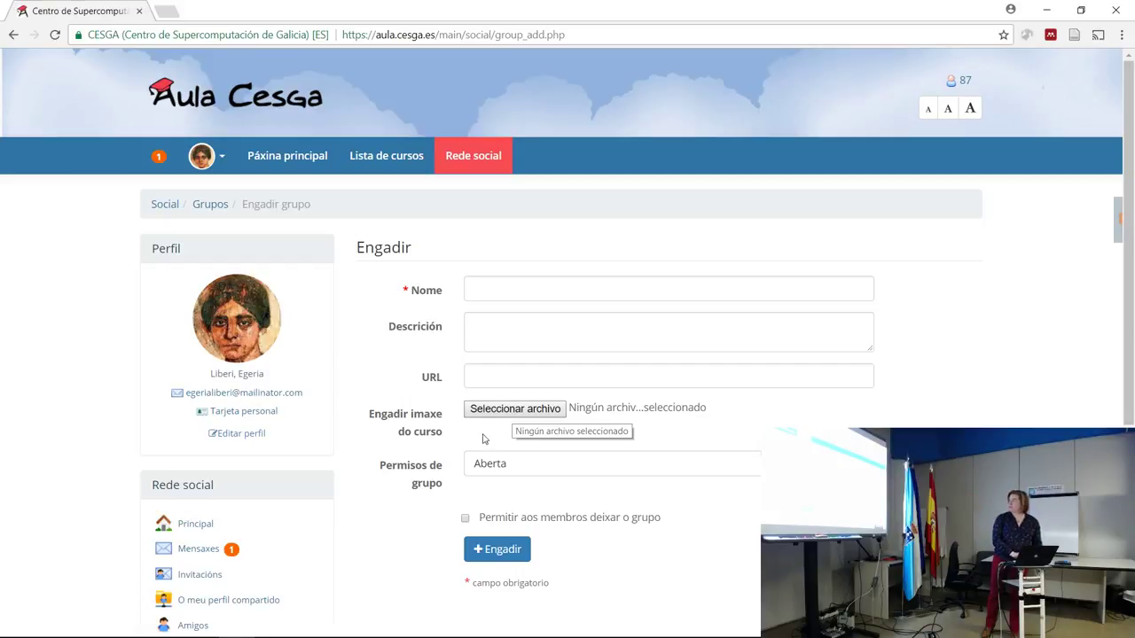
pyautogui.click(528, 475)
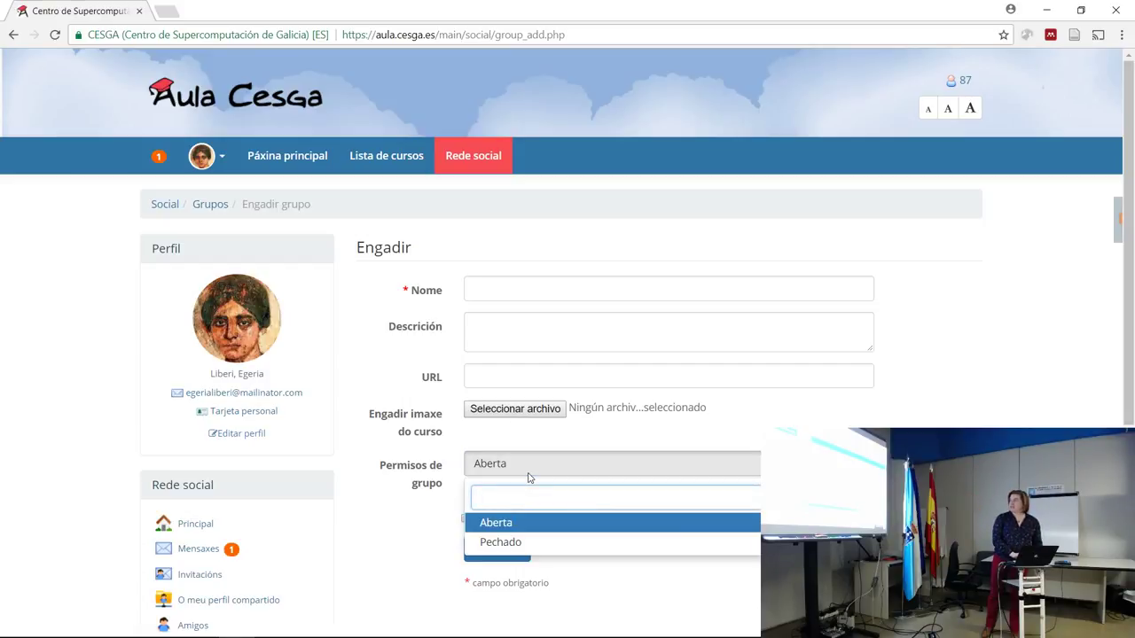
pyautogui.click(523, 522)
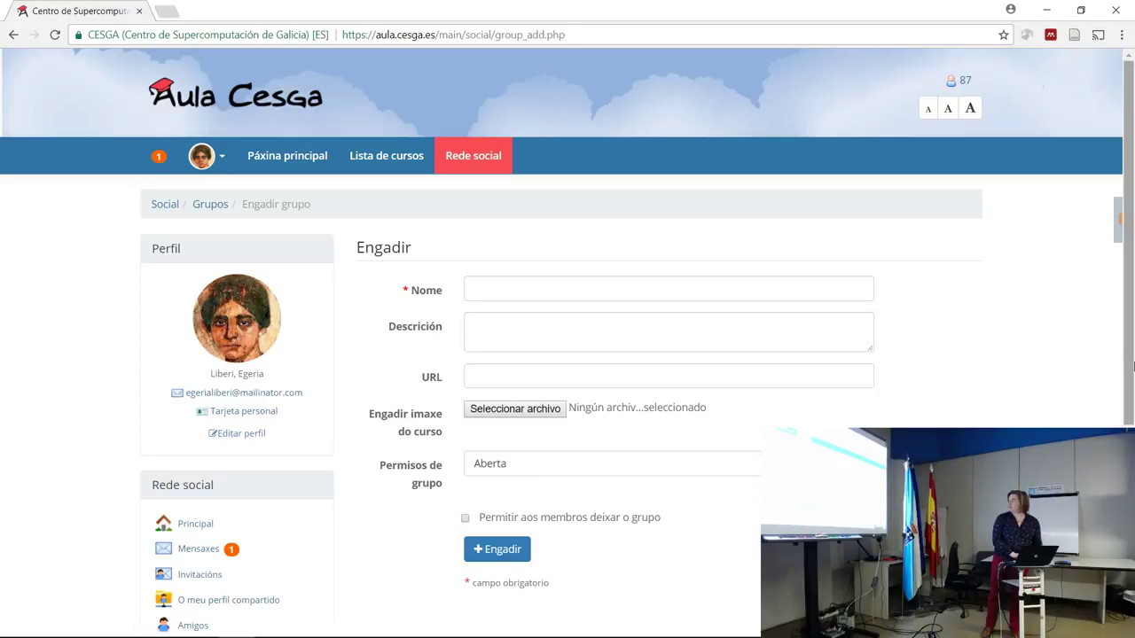
pyautogui.moveTo(1126, 361); pyautogui.dragTo(1125, 384)
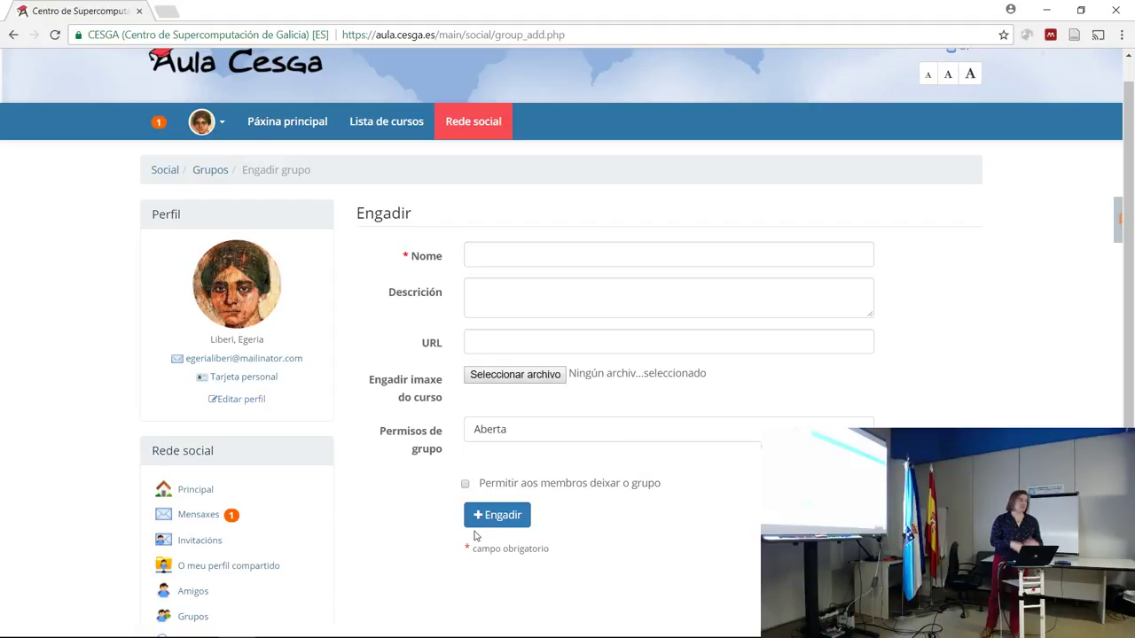
pyautogui.moveTo(475, 536); pyautogui.dragTo(600, 524)
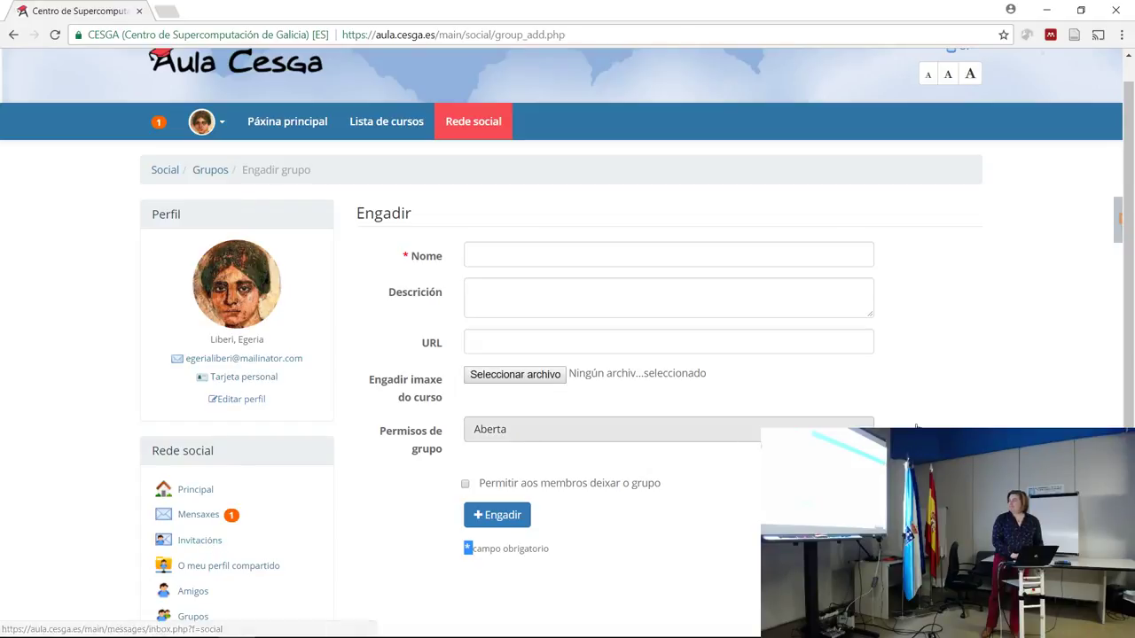
# Return to the Rede social home page via the Social breadcrumb.
pyautogui.scroll(1, 1130, 362)
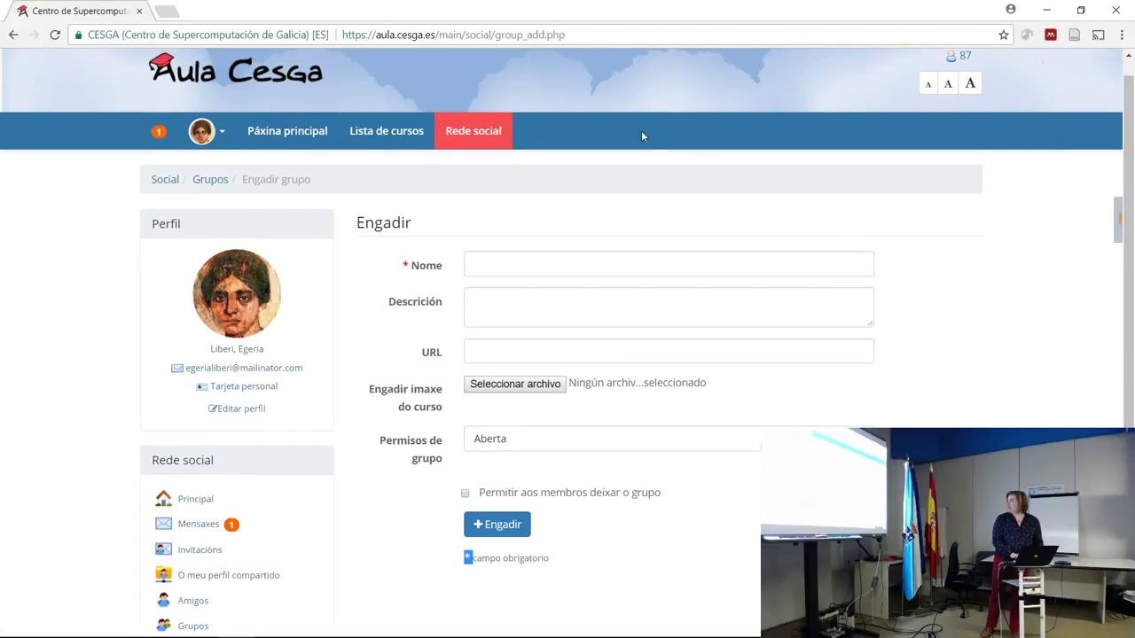
pyautogui.click(173, 184)
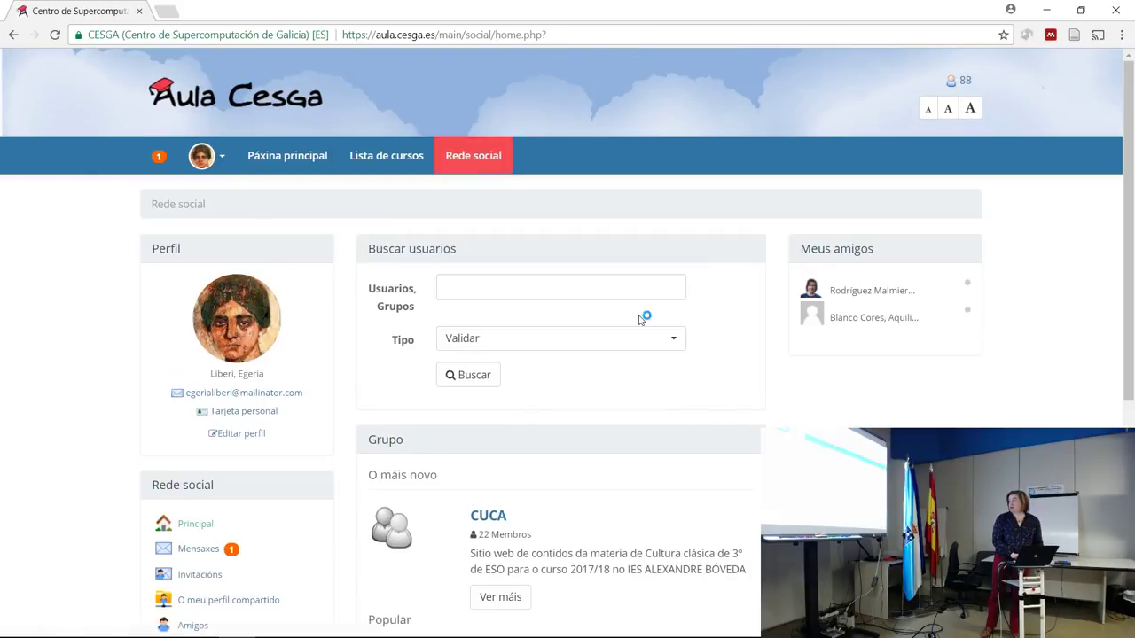
pyautogui.moveTo(1128, 275); pyautogui.dragTo(1128, 310)
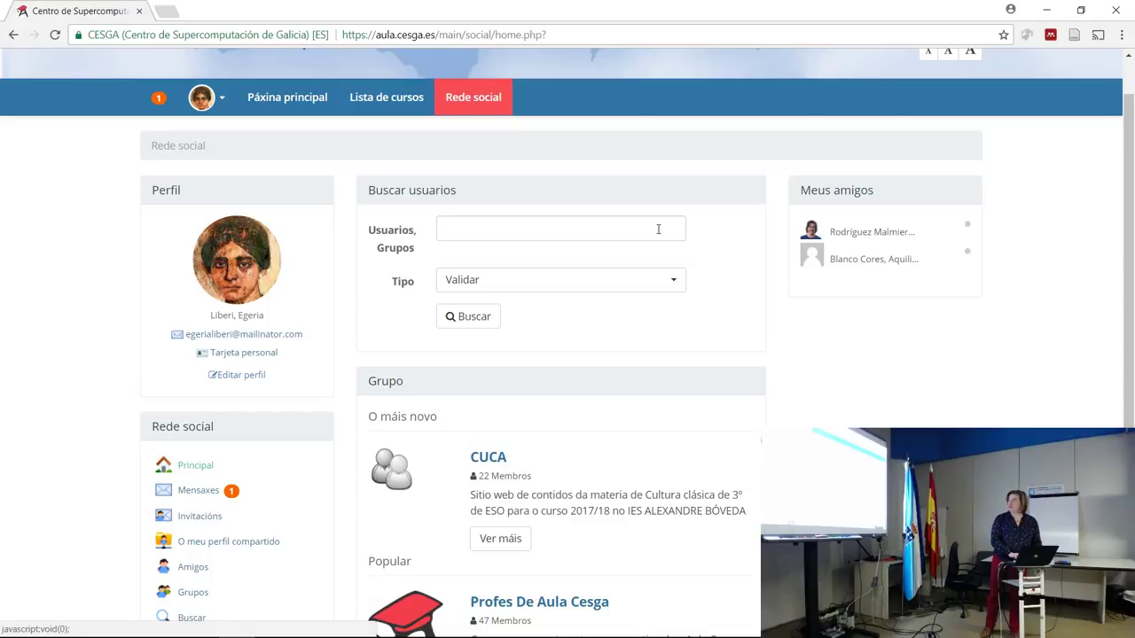
# Search Usuarios, Grupos for the colleague's surname, finding one matching user and no groups.
pyautogui.click(460, 229)
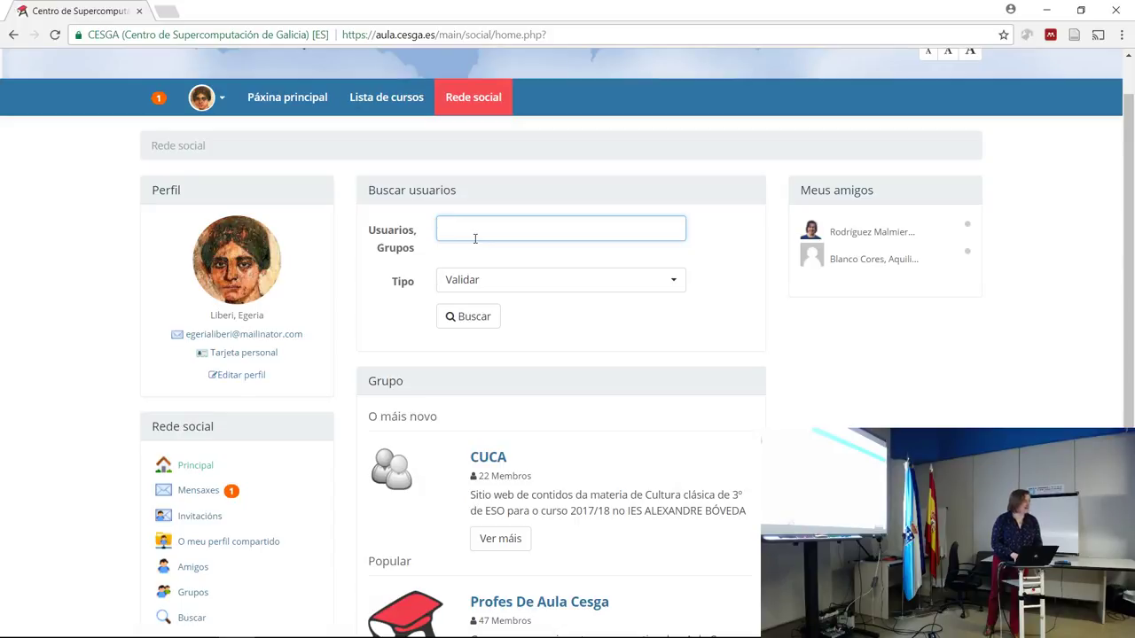
pyautogui.write('Yur')
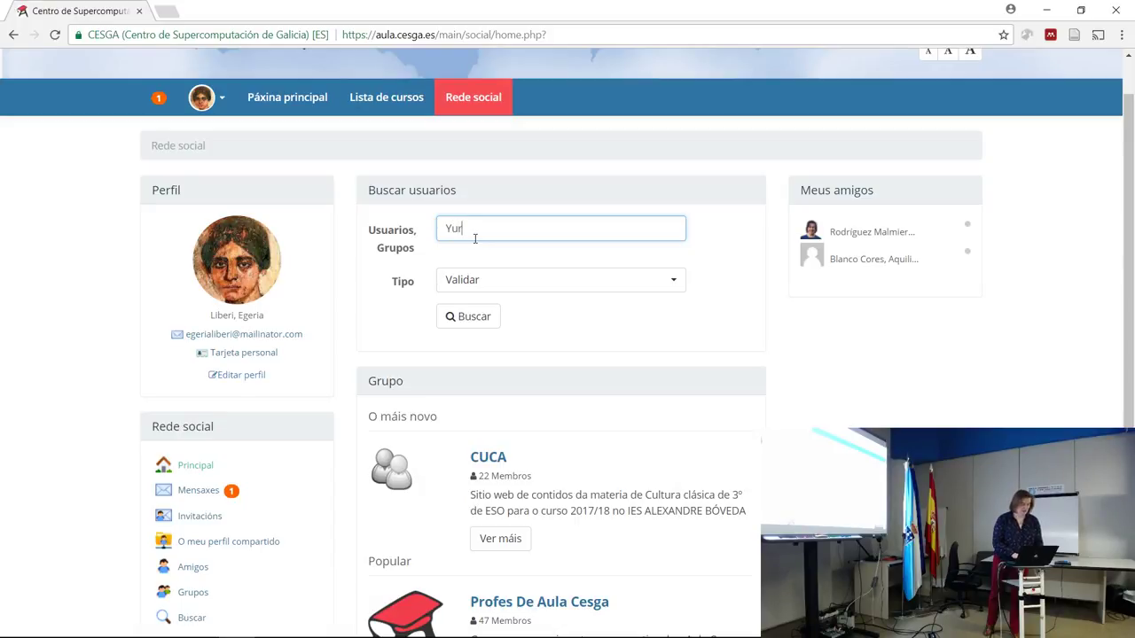
pyautogui.press('BackSpace')
pyautogui.press('BackSpace')
pyautogui.write('urs')
pyautogui.click(470, 319)
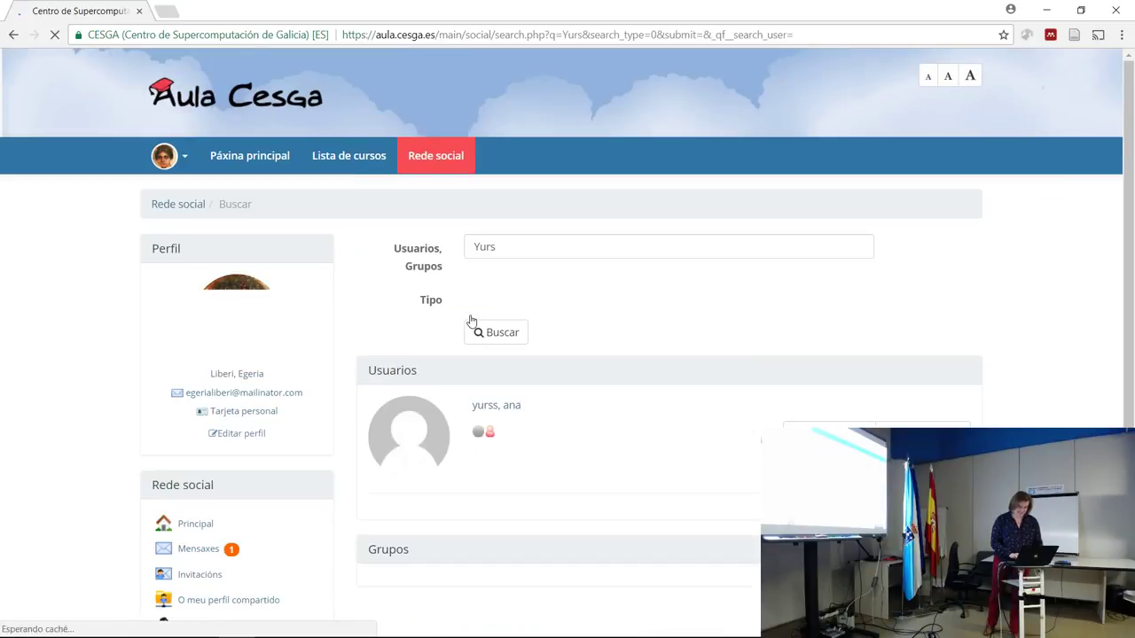
pyautogui.moveTo(1130, 192); pyautogui.dragTo(1129, 298)
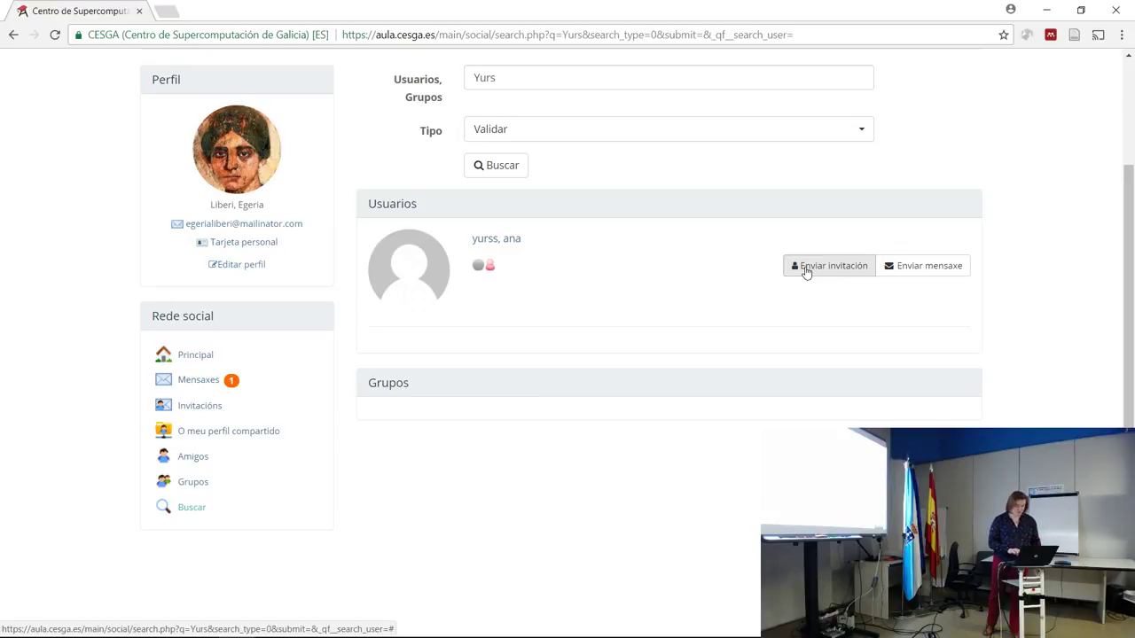
# Invite the found user as a friend with a short greeting addressed to them by first name.
pyautogui.click(804, 267)
pyautogui.click(584, 185)
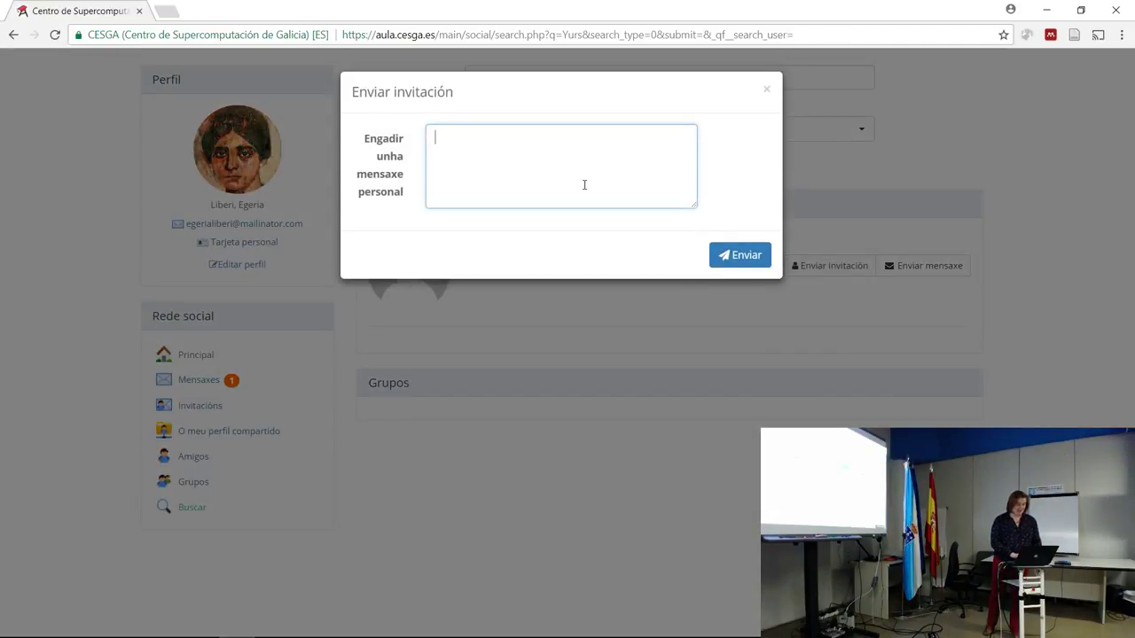
pyautogui.write('Ola Ana, s')
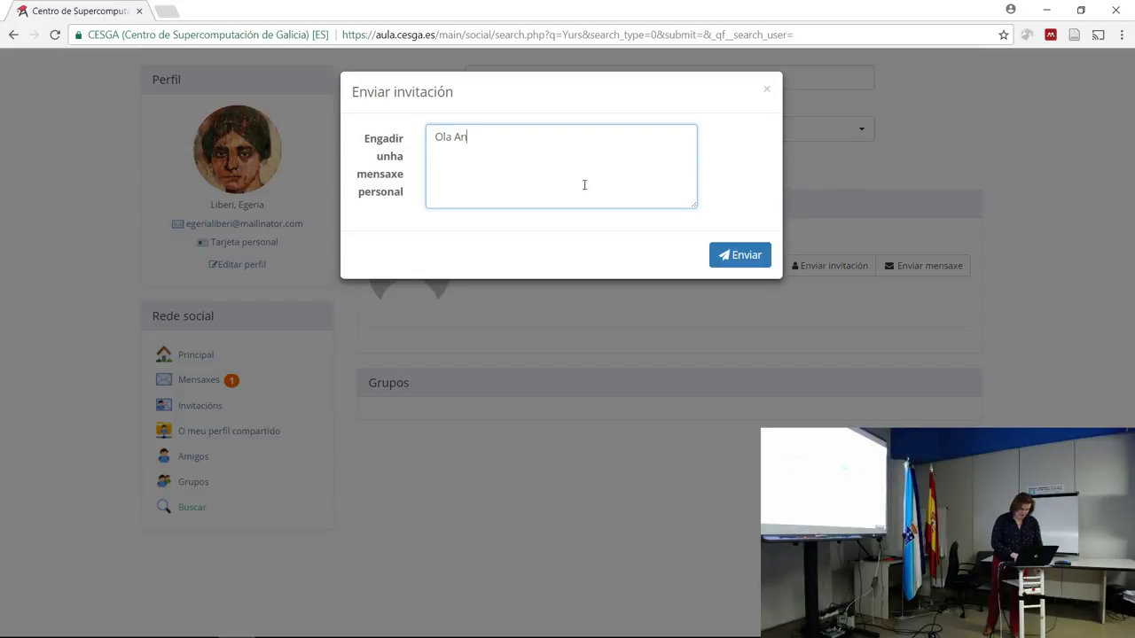
pyautogui.write('on eu')
pyautogui.click(744, 259)
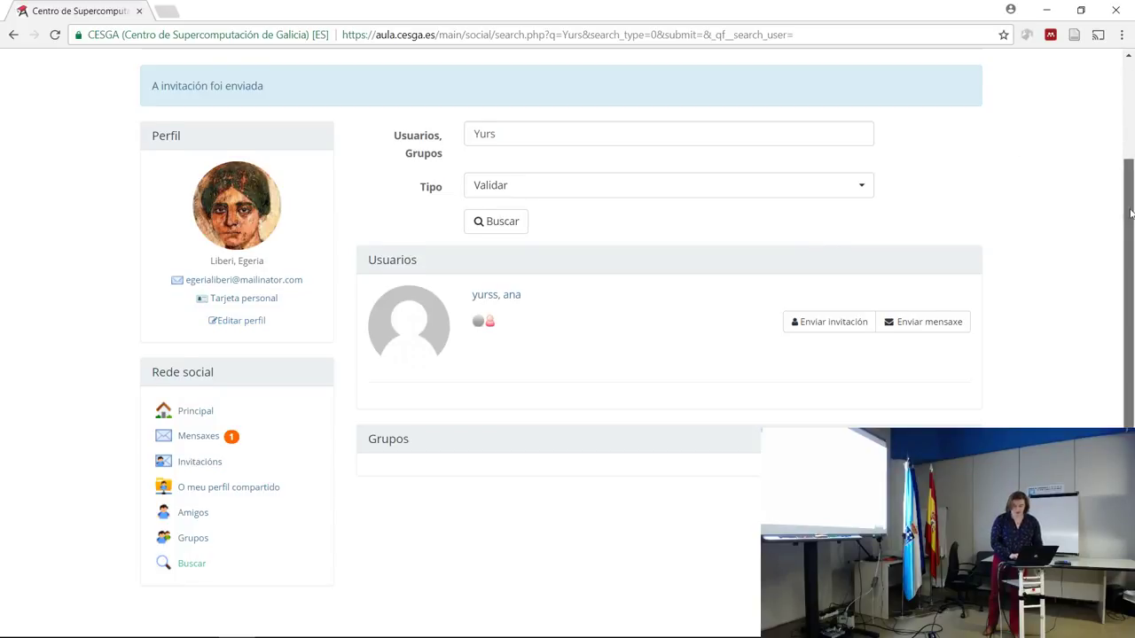
pyautogui.click(1123, 145)
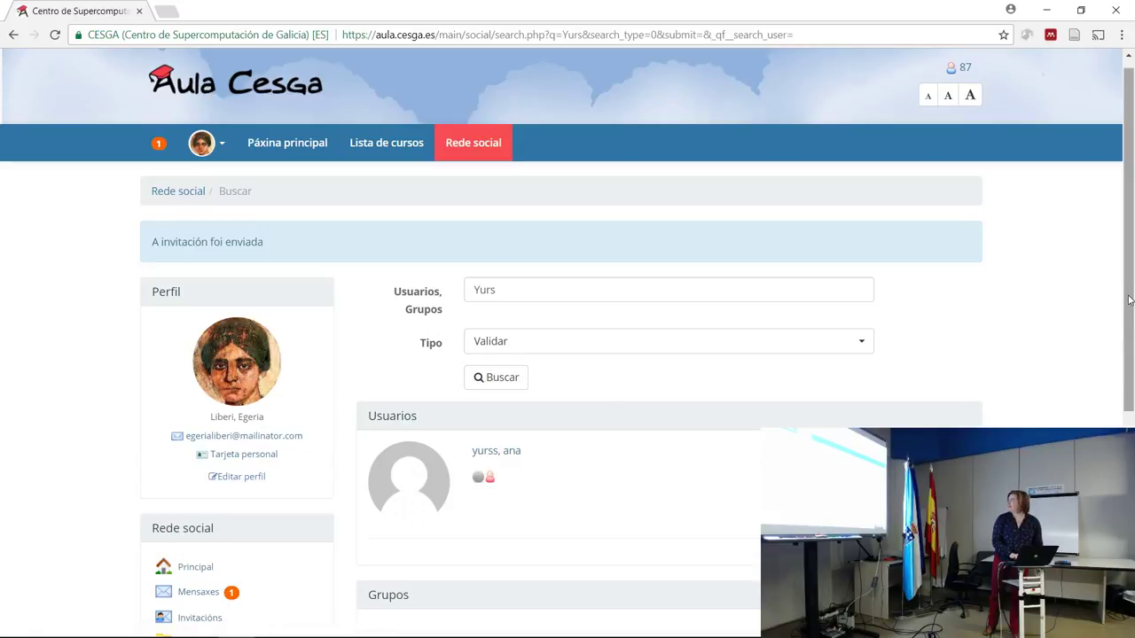
pyautogui.scroll(-2, 1129, 300)
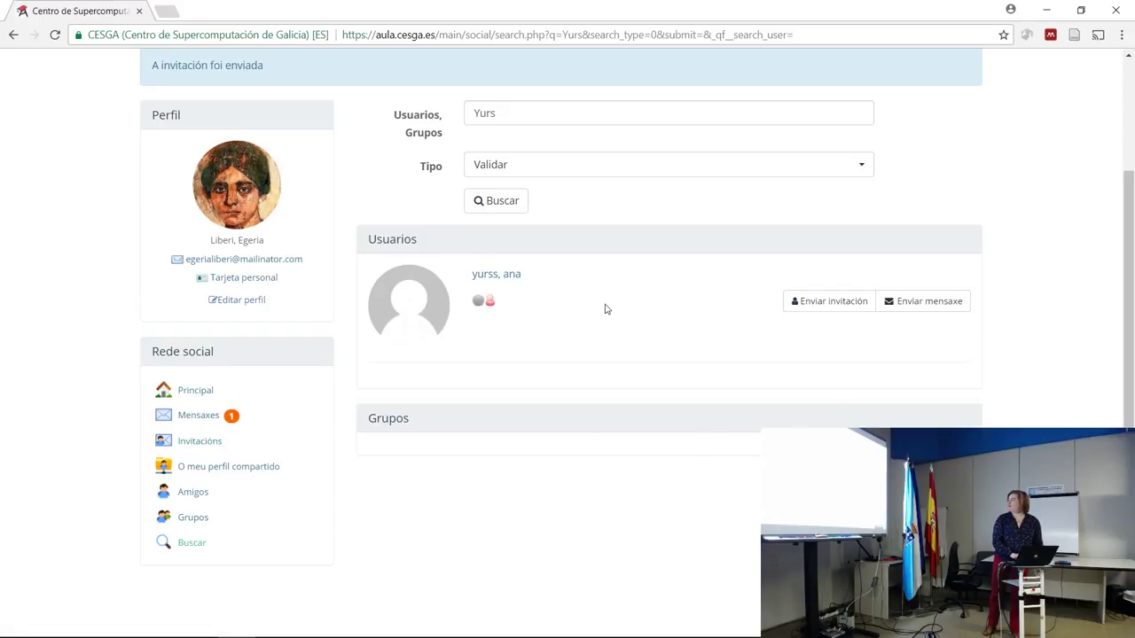
pyautogui.moveTo(490, 304)
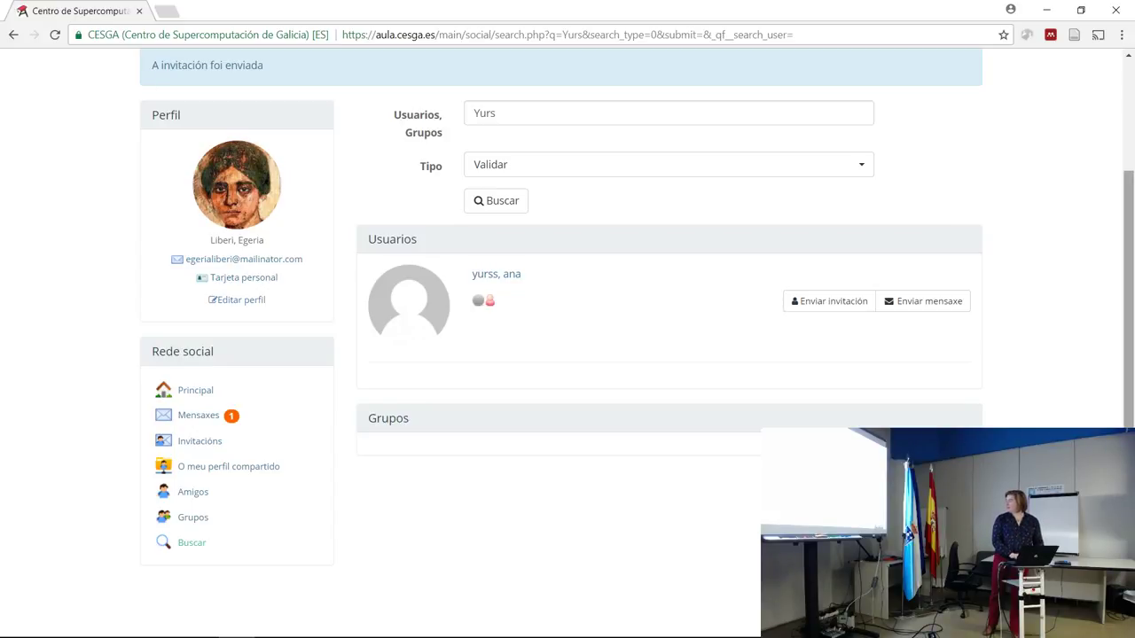
pyautogui.scroll(-1, 638, 305)
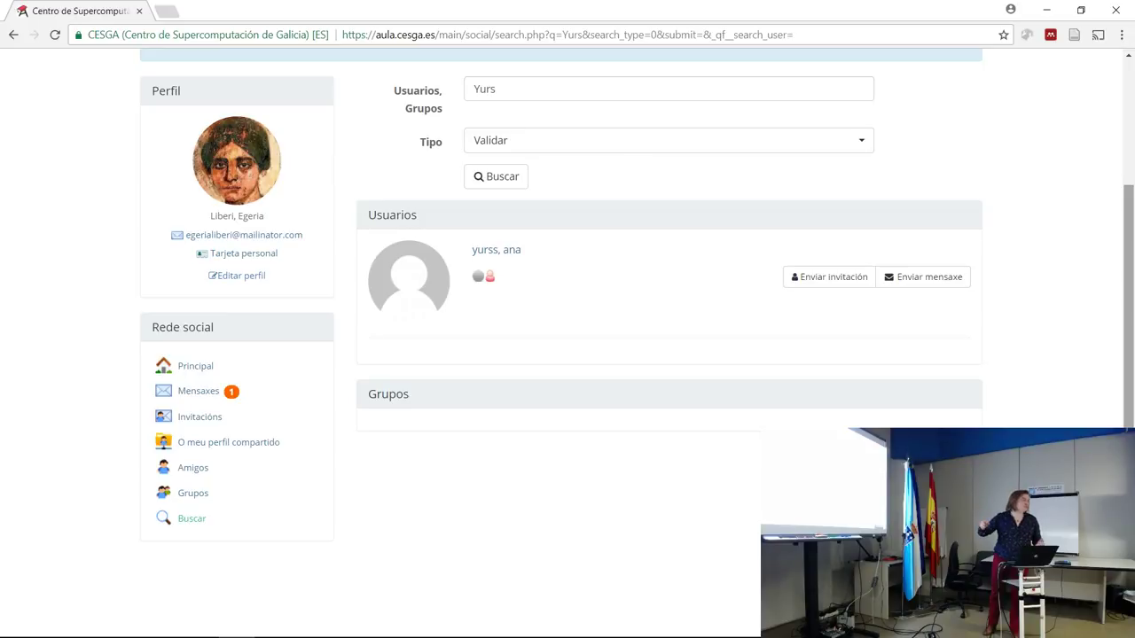
pyautogui.scroll(1, 568, 319)
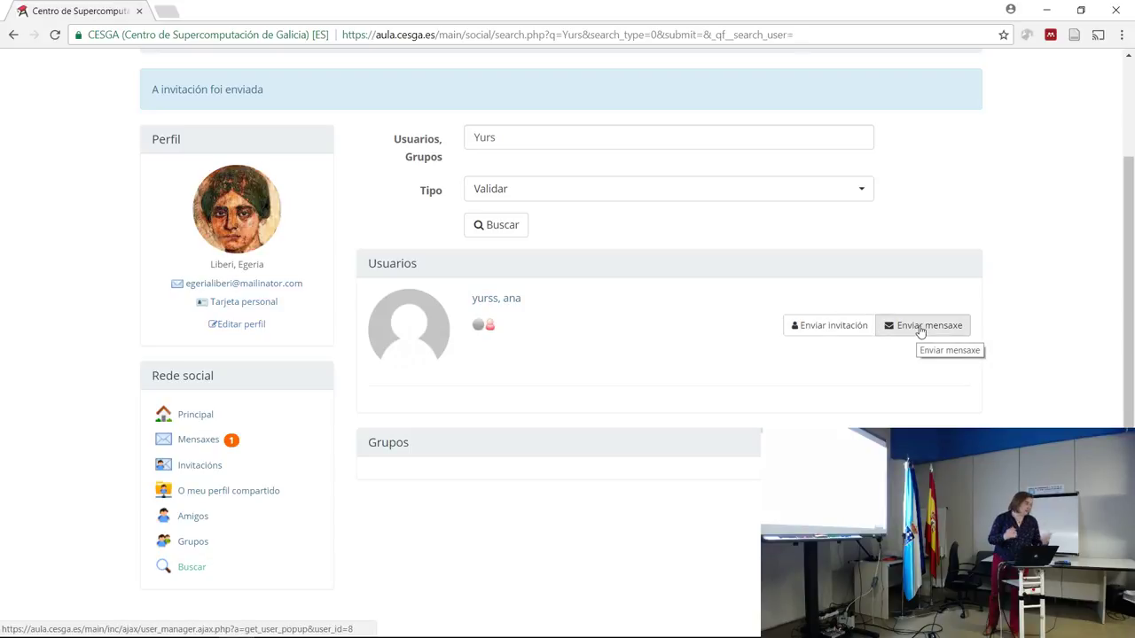
pyautogui.scroll(2, 1131, 310)
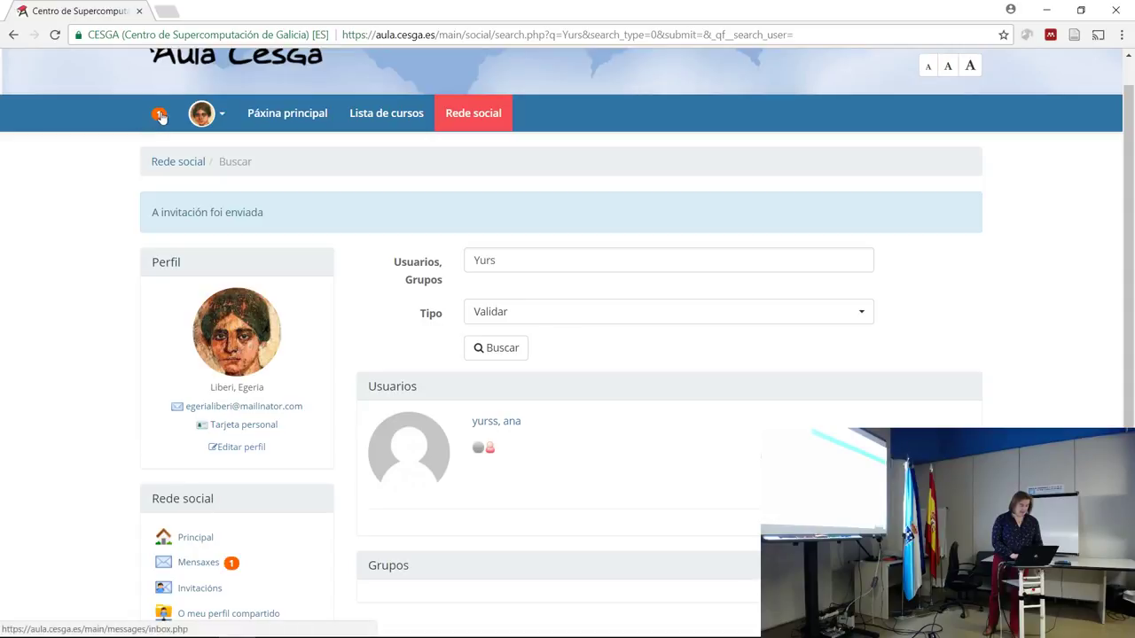
# Read the Xornada de Usuari@s message in the Caixa de Entrada, then view the social profile page.
pyautogui.click(199, 562)
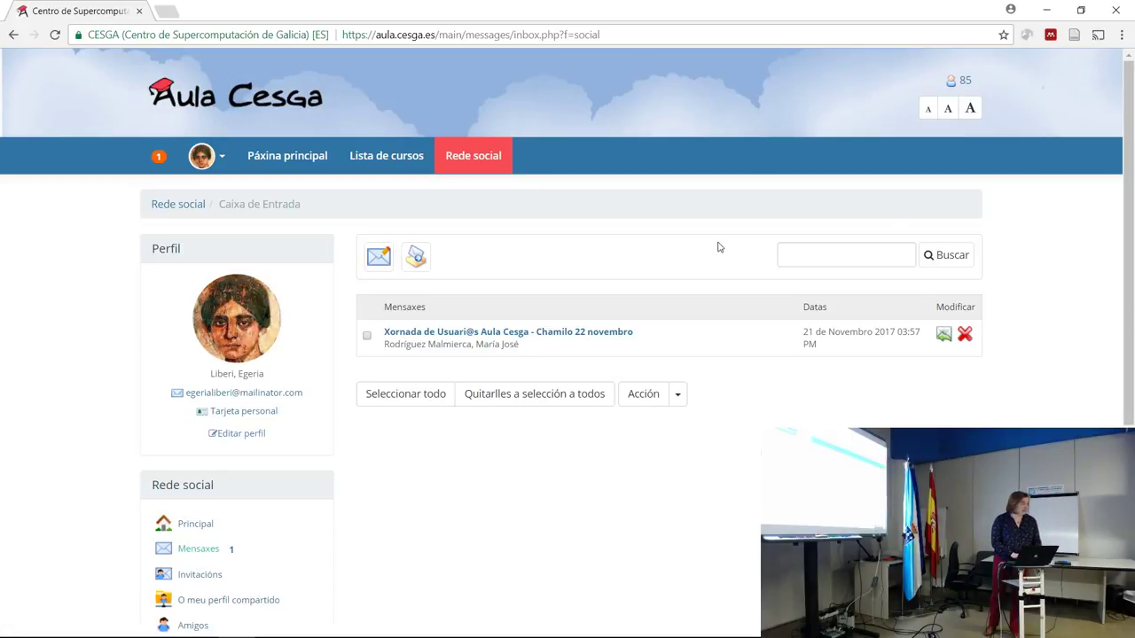
pyautogui.moveTo(1130, 129); pyautogui.dragTo(1131, 165)
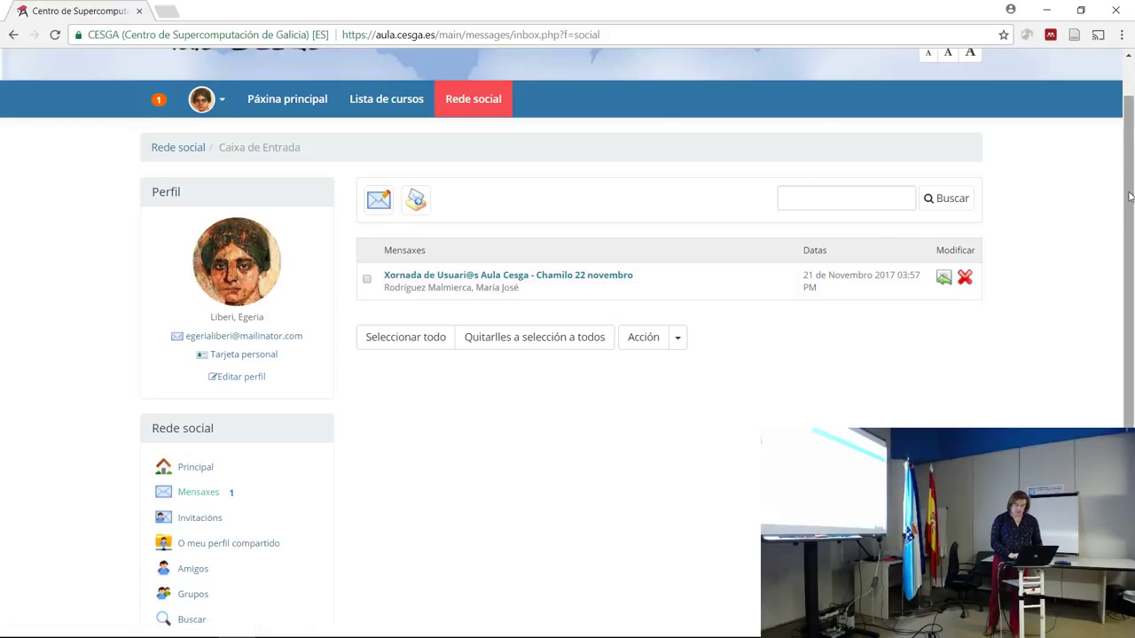
pyautogui.moveTo(1131, 195); pyautogui.dragTo(1132, 253)
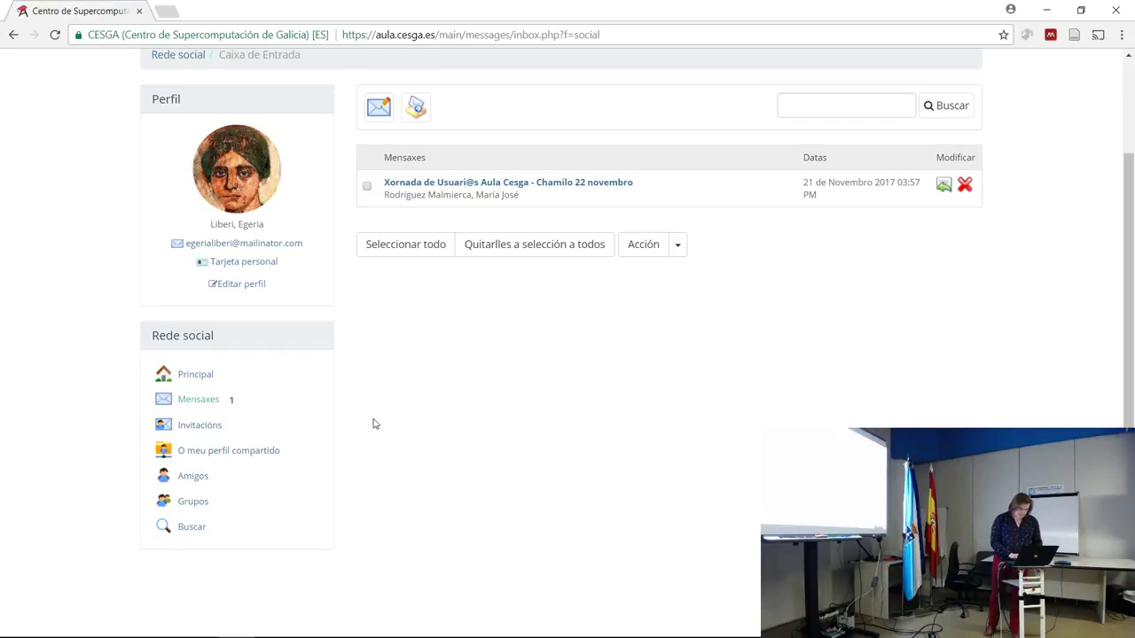
pyautogui.click(200, 455)
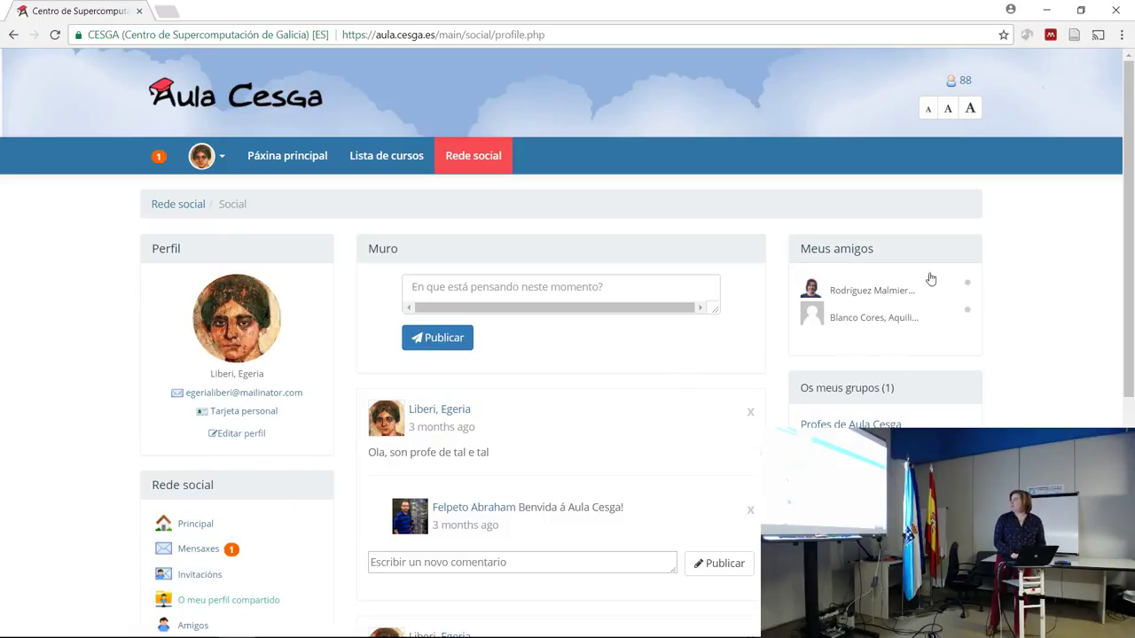
# Open a chat with the first listed friend, then go to the Lista de cursos.
pyautogui.click(860, 297)
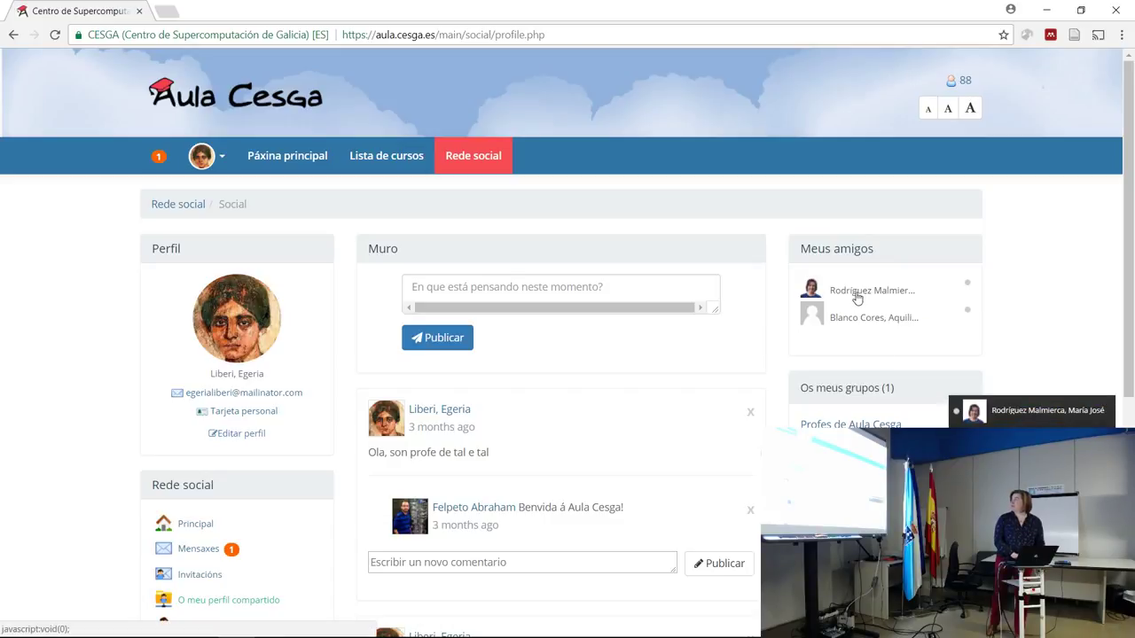
pyautogui.moveTo(857, 634)
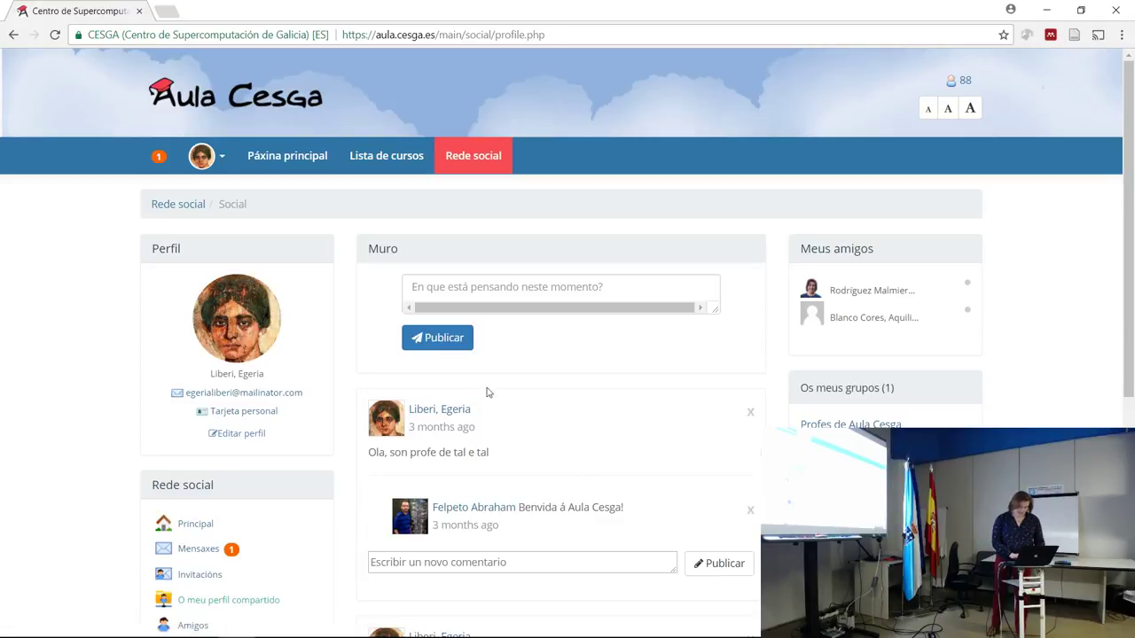
pyautogui.moveTo(1130, 207); pyautogui.dragTo(1131, 331)
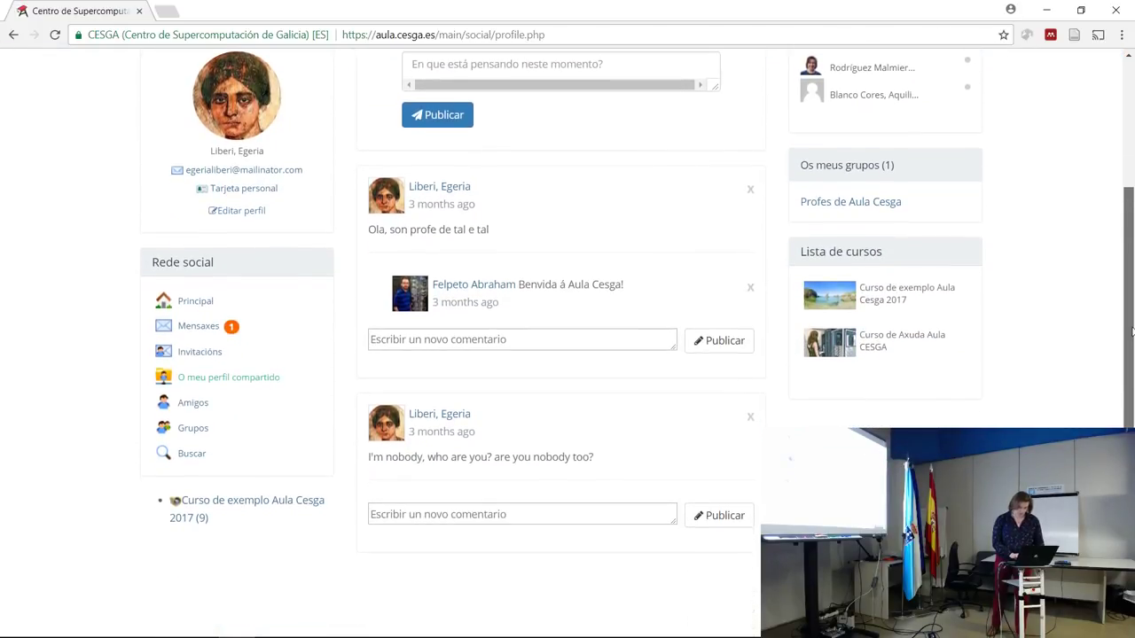
pyautogui.scroll(3, 1131, 332)
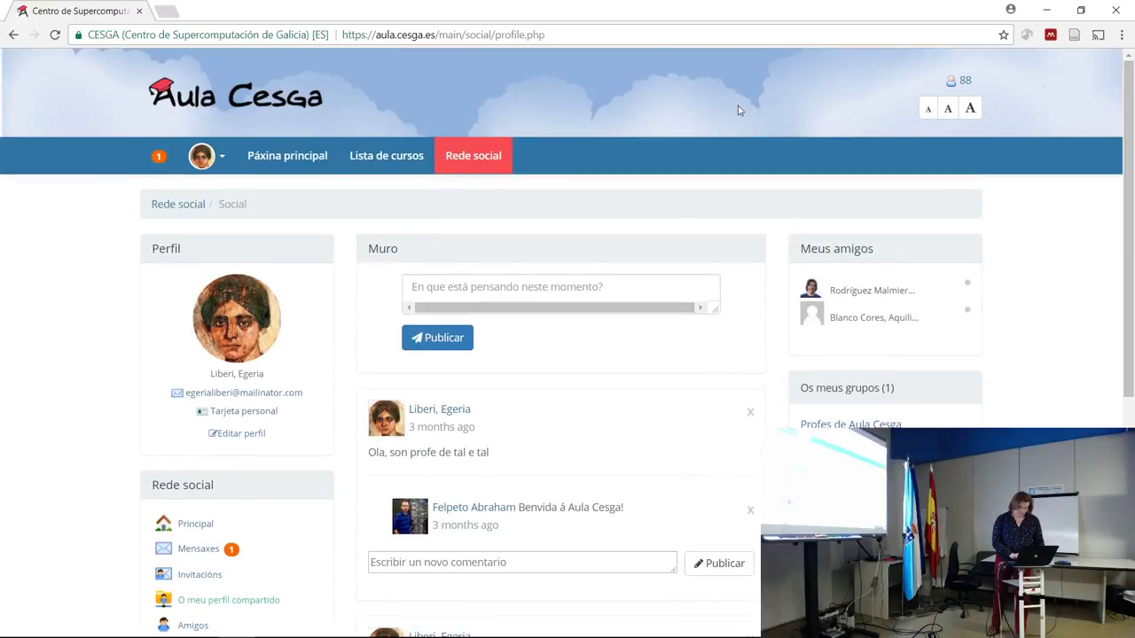
pyautogui.click(360, 167)
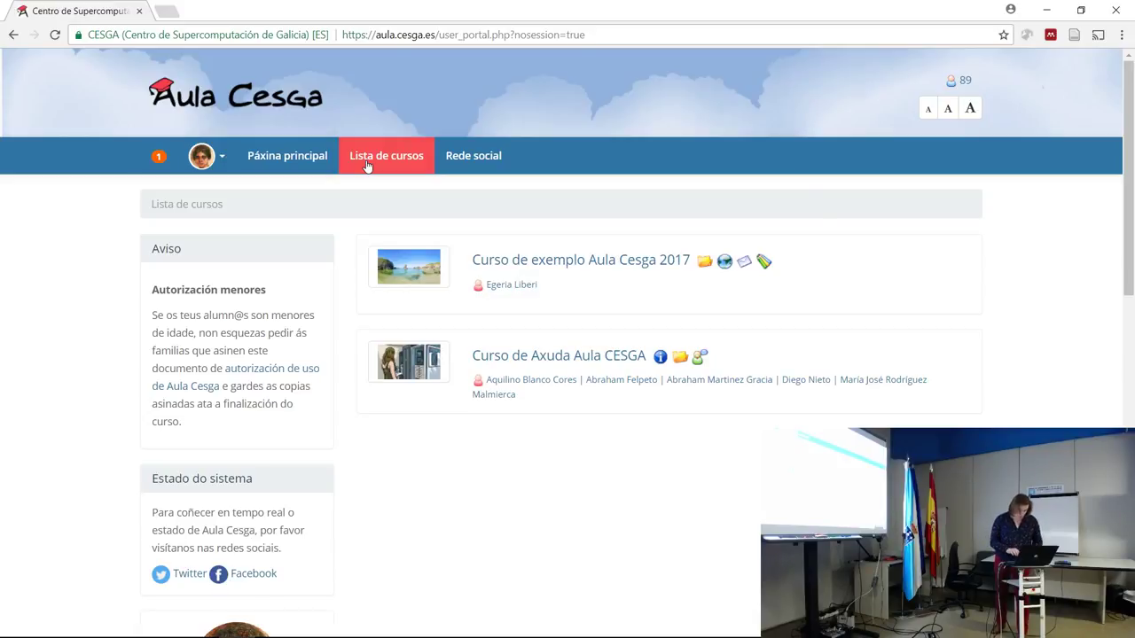
# Open Curso de exemplo Aula Cesga 2017 and scroll through its content, interaction and administration tools.
pyautogui.click(568, 268)
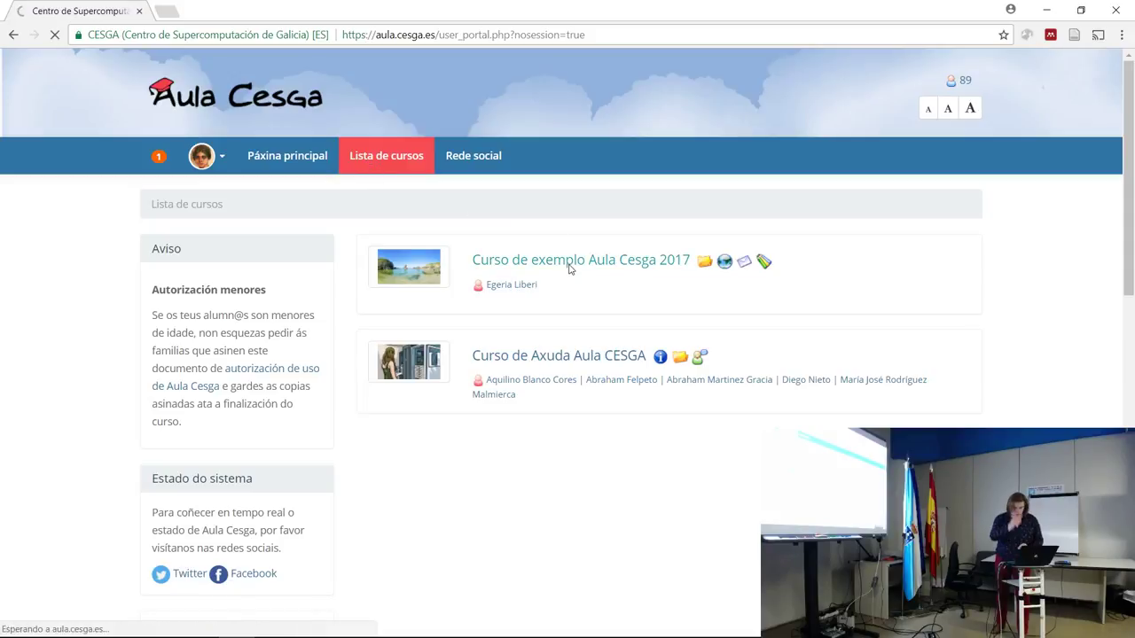
pyautogui.click(14, 35)
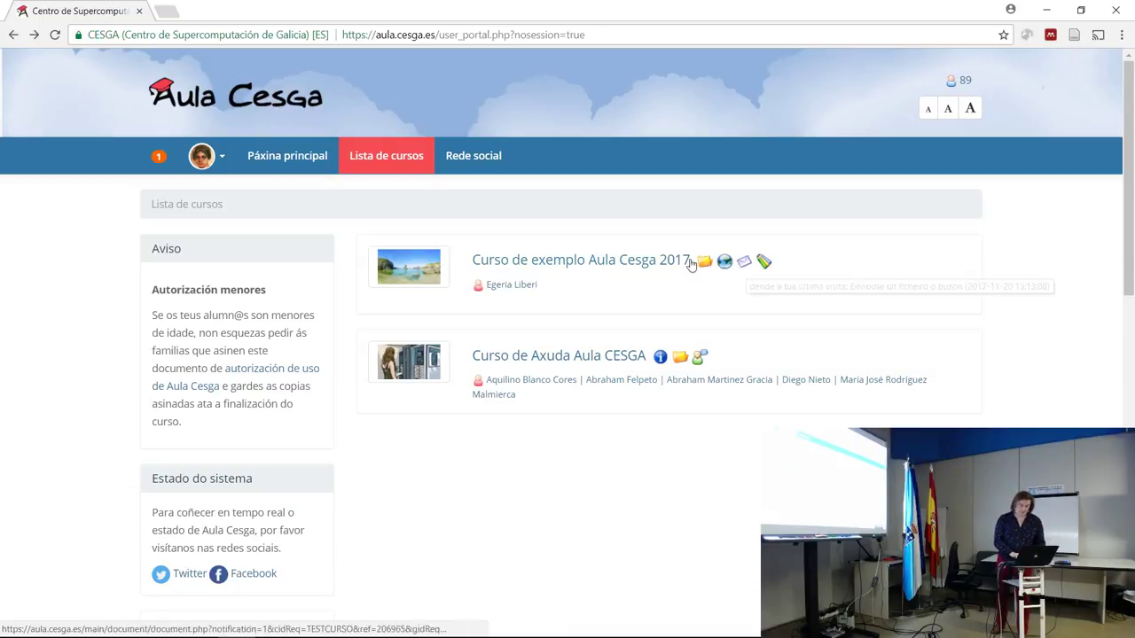
pyautogui.click(652, 261)
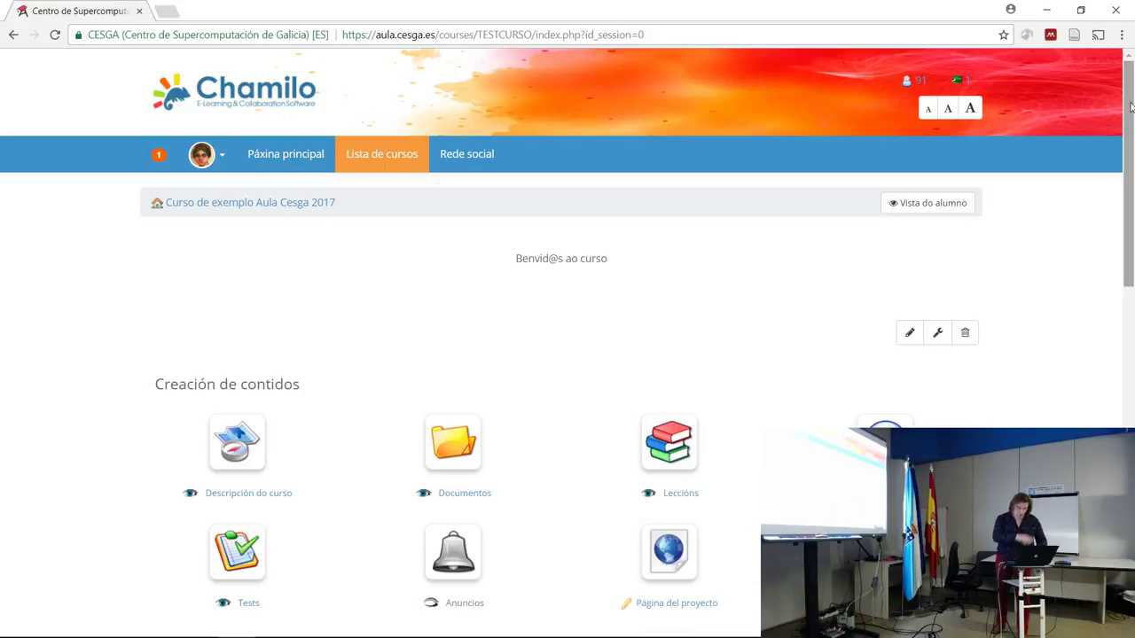
pyautogui.scroll(-4, 1105, 281)
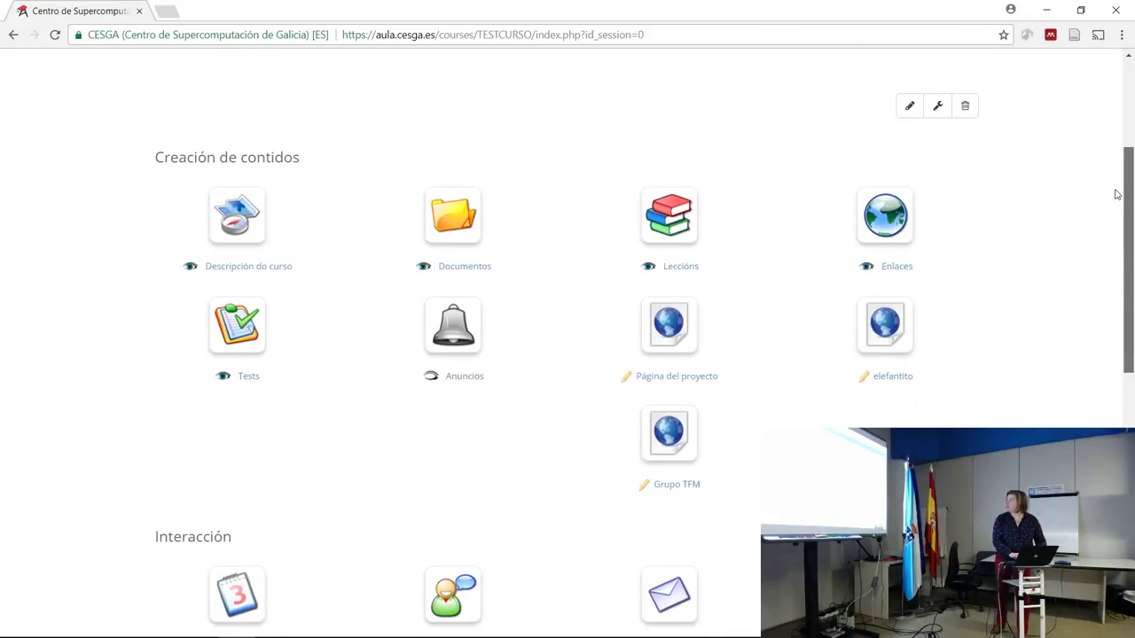
pyautogui.scroll(-4, 1105, 281)
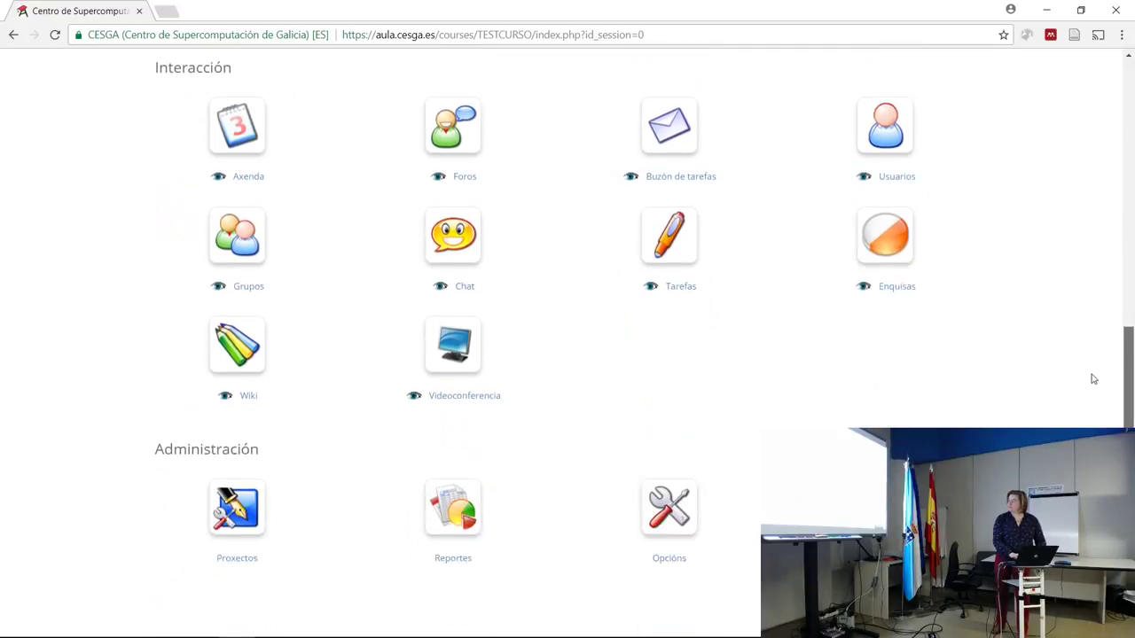
pyautogui.scroll(-1, 1093, 390)
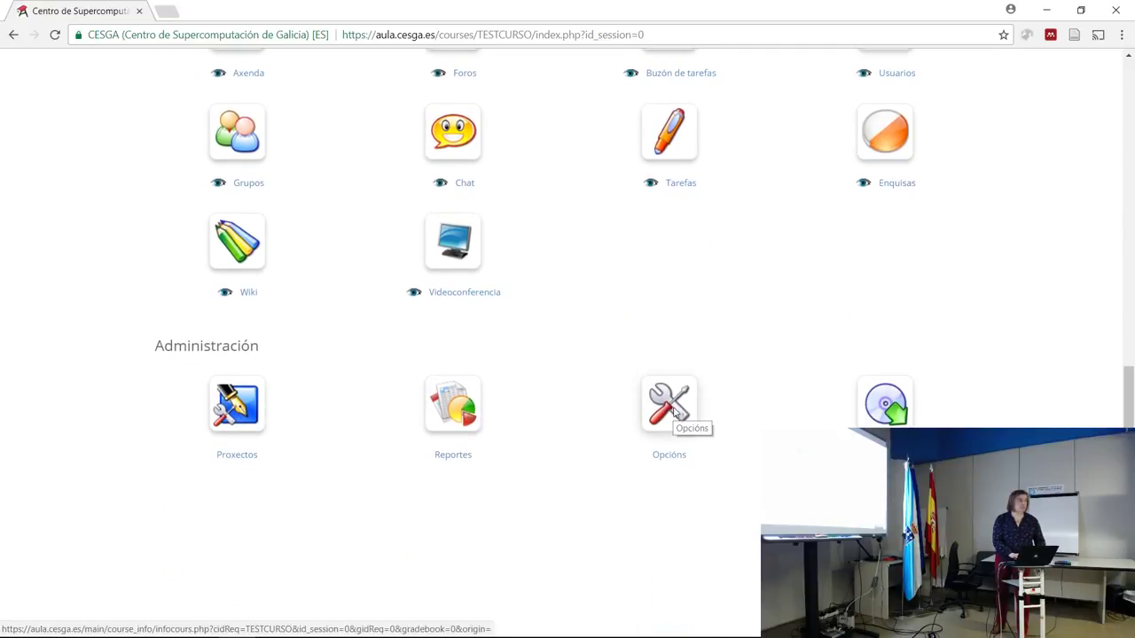
pyautogui.click(673, 412)
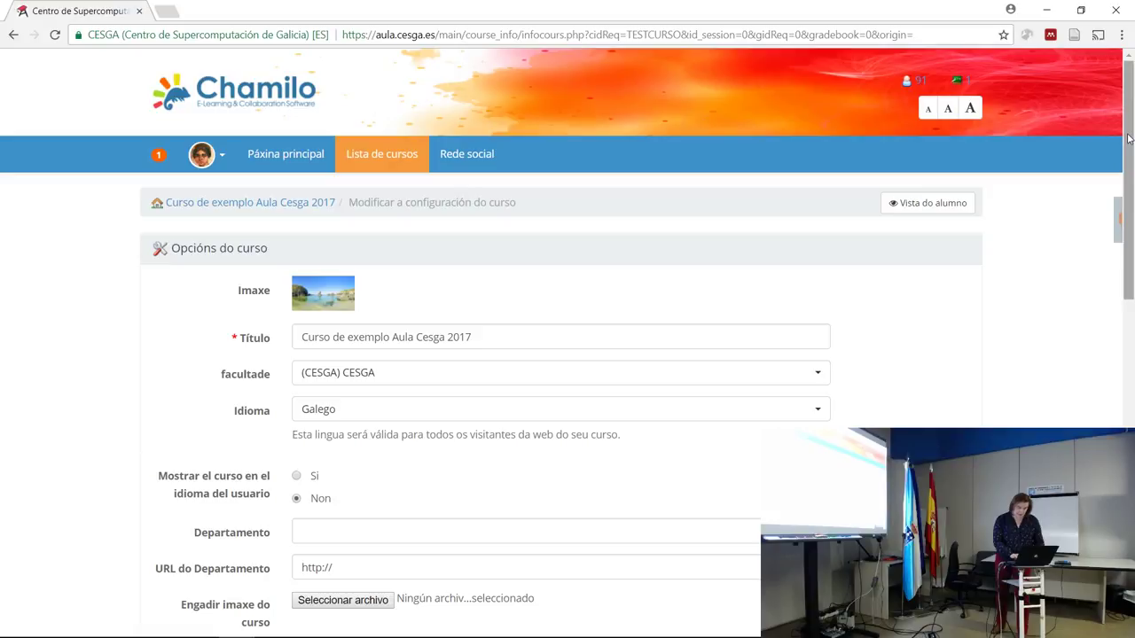
# Expand the Acceso ó curso, Documentos and Dereitos do usuario sections of the course settings.
pyautogui.scroll(-2, 1131, 192)
pyautogui.moveTo(1131, 191); pyautogui.dragTo(625, 379)
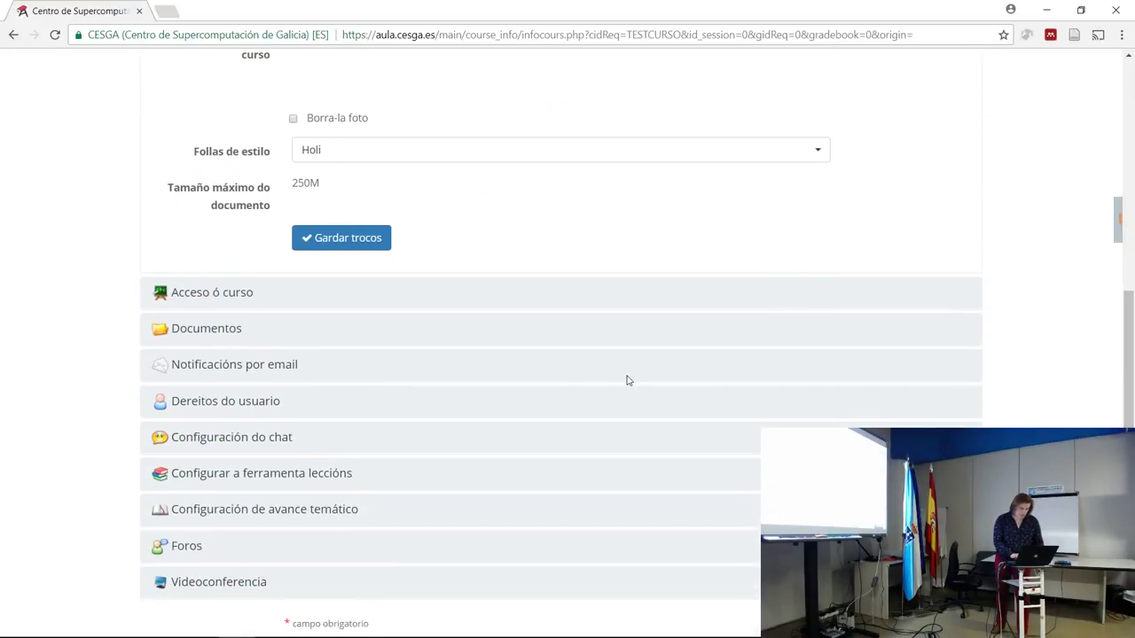
pyautogui.click(236, 291)
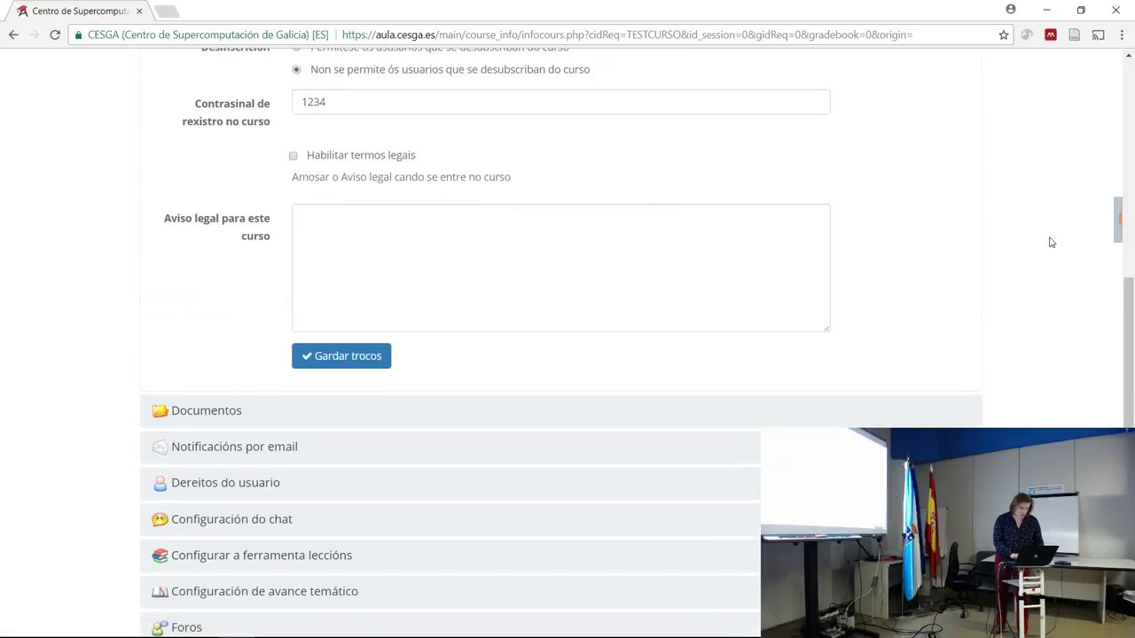
pyautogui.moveTo(1128, 370); pyautogui.dragTo(1124, 216)
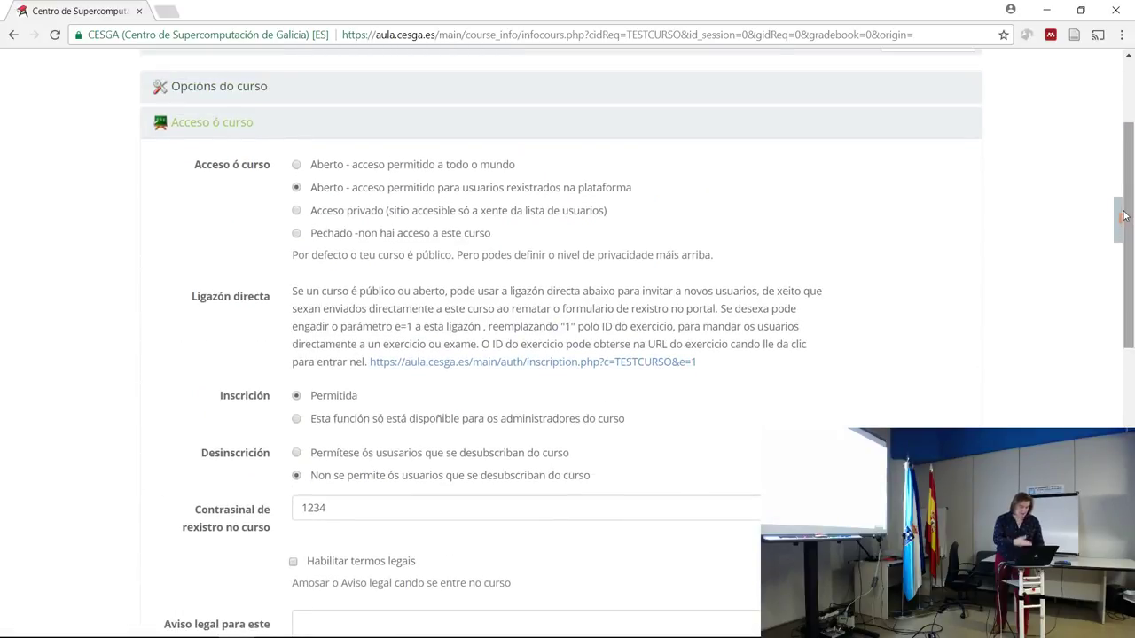
pyautogui.moveTo(1131, 215); pyautogui.dragTo(1131, 444)
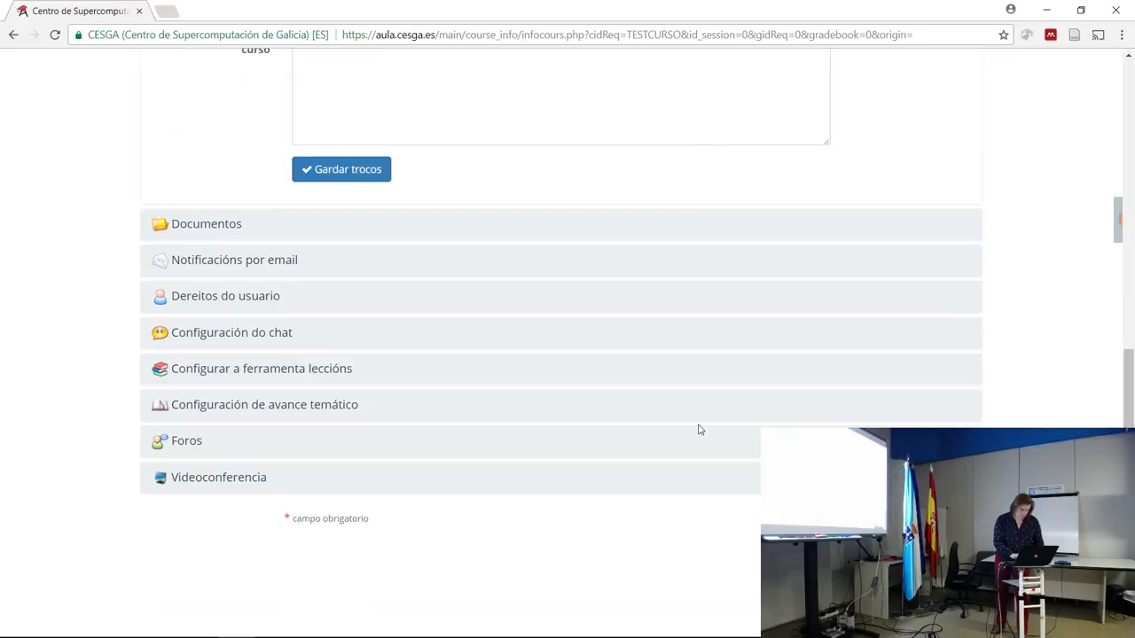
pyautogui.click(193, 224)
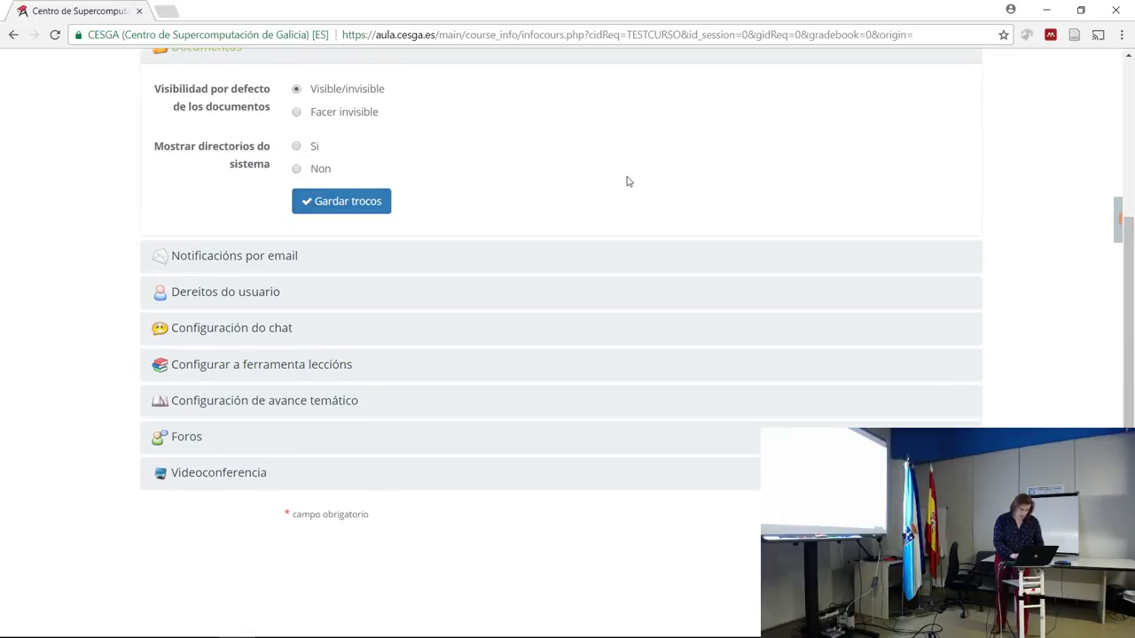
pyautogui.moveTo(1131, 315); pyautogui.dragTo(1131, 300)
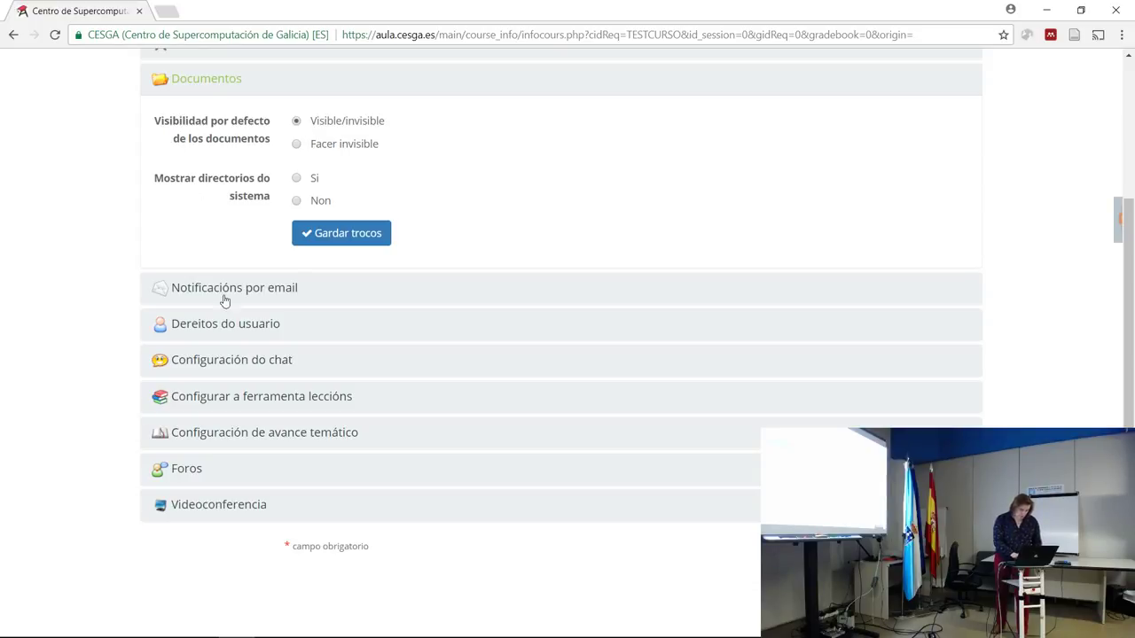
pyautogui.click(226, 335)
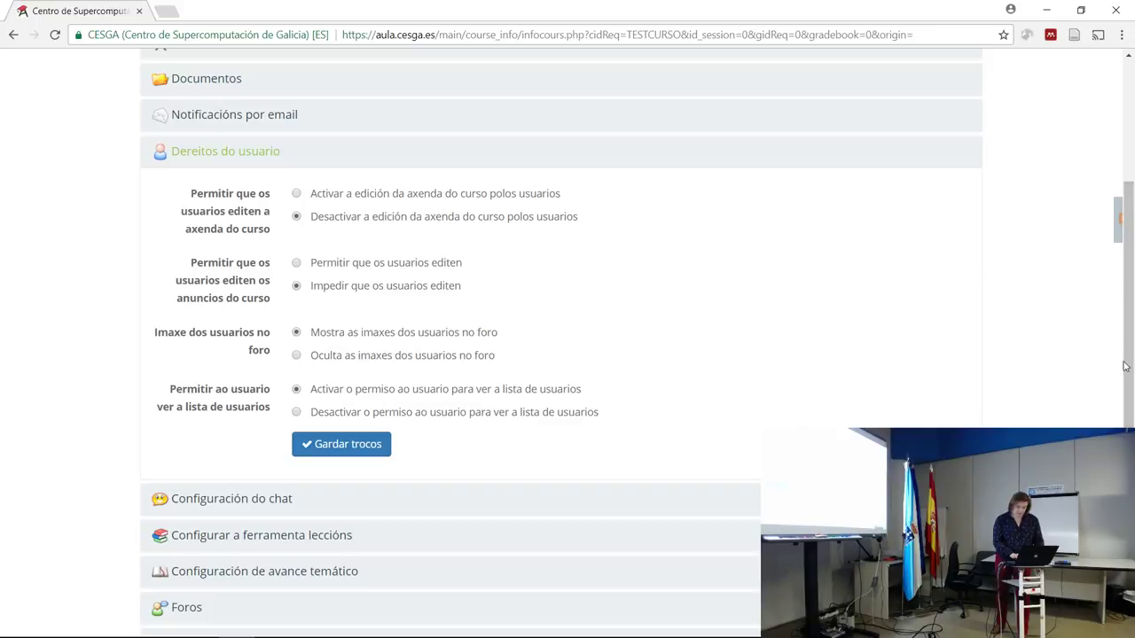
pyautogui.moveTo(1127, 372); pyautogui.dragTo(1129, 418)
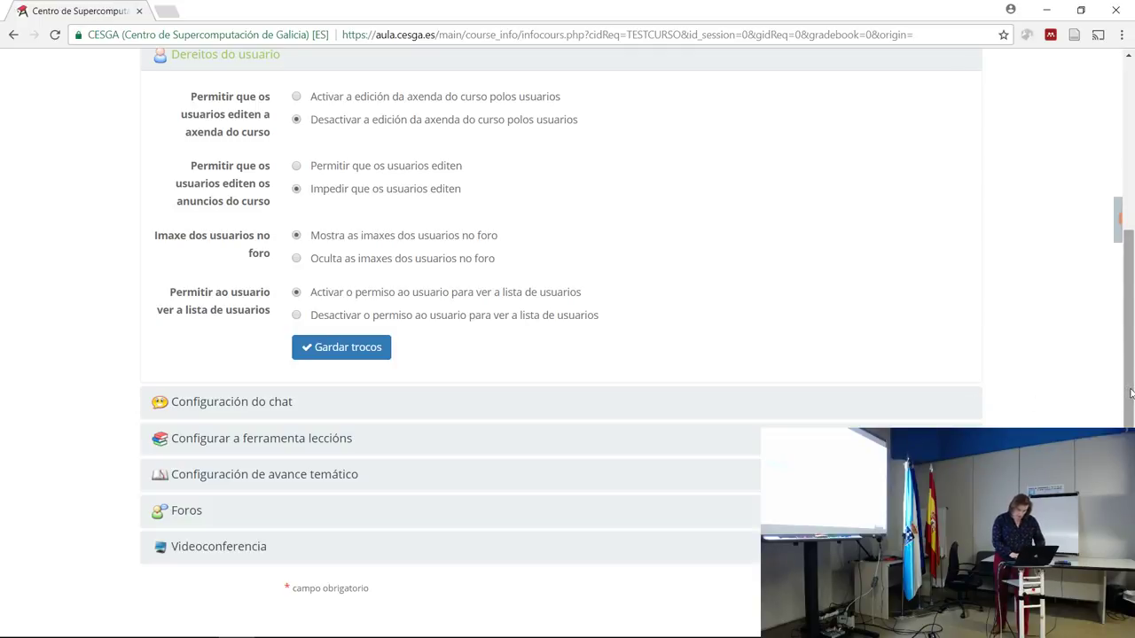
pyautogui.scroll(4, 1130, 393)
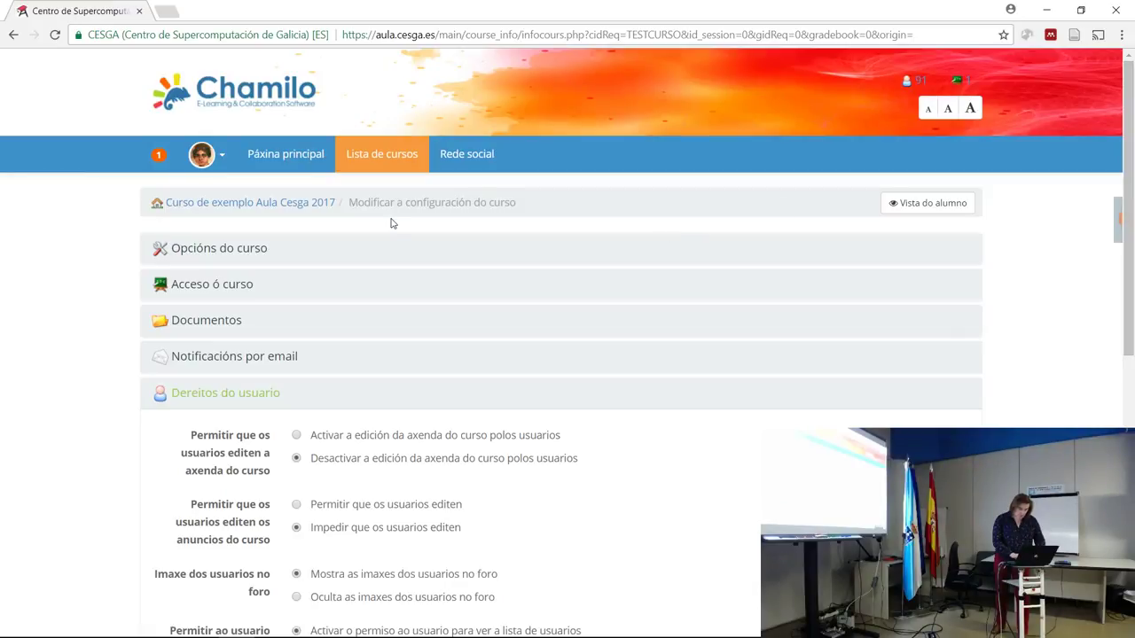
# Return to the course homepage and, under Personalizar iconos, edit the Documentos tool icon.
pyautogui.click(291, 208)
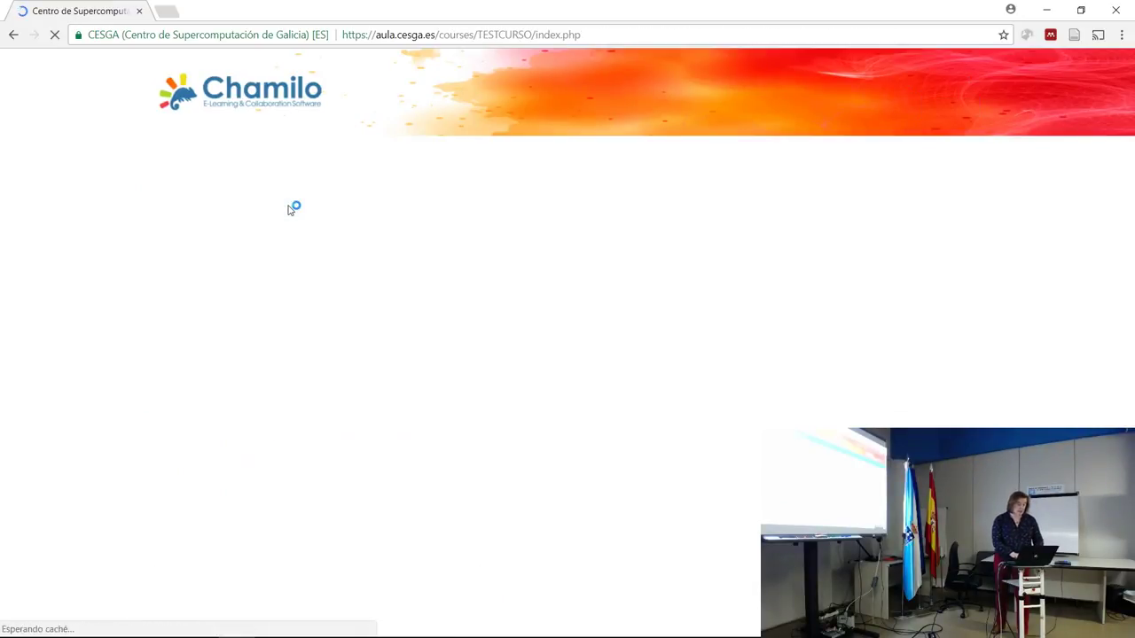
pyautogui.moveTo(1128, 197); pyautogui.dragTo(1130, 250)
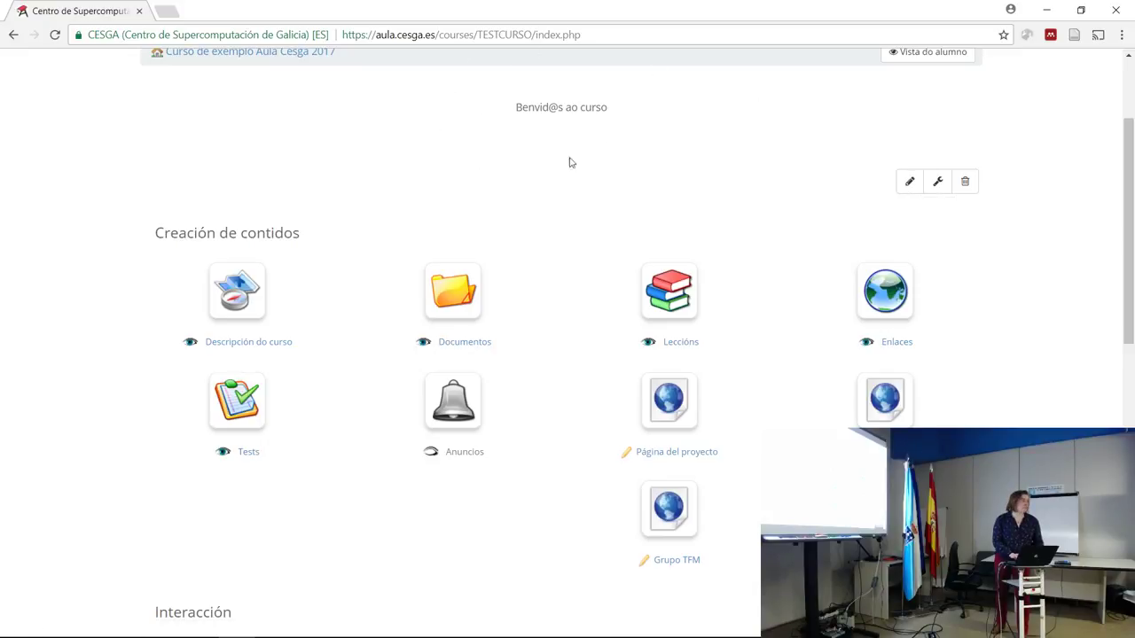
pyautogui.click(938, 182)
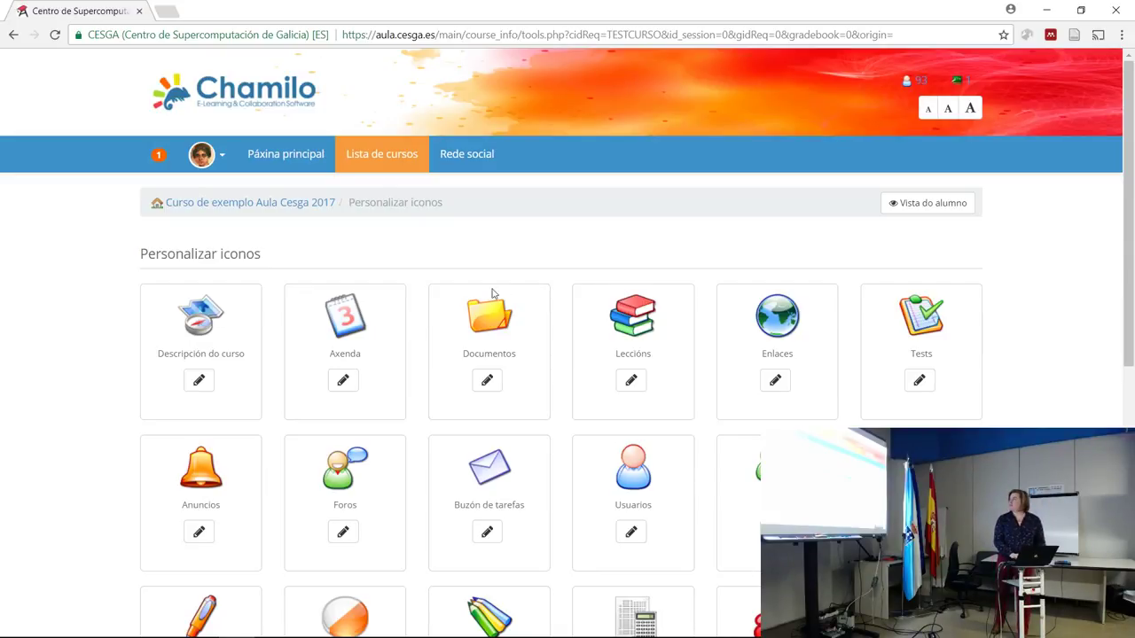
pyautogui.click(487, 381)
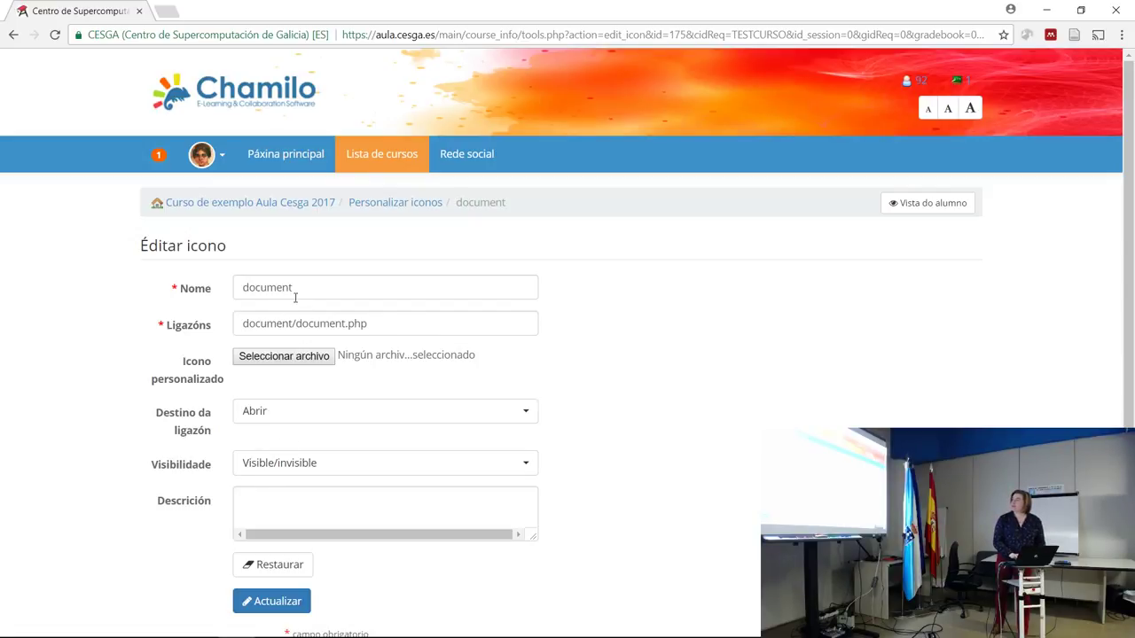
# Change the Documentos tool's name from 'document' to 'Repositorio' and save with Actualizar.
pyautogui.moveTo(298, 287); pyautogui.dragTo(221, 280)
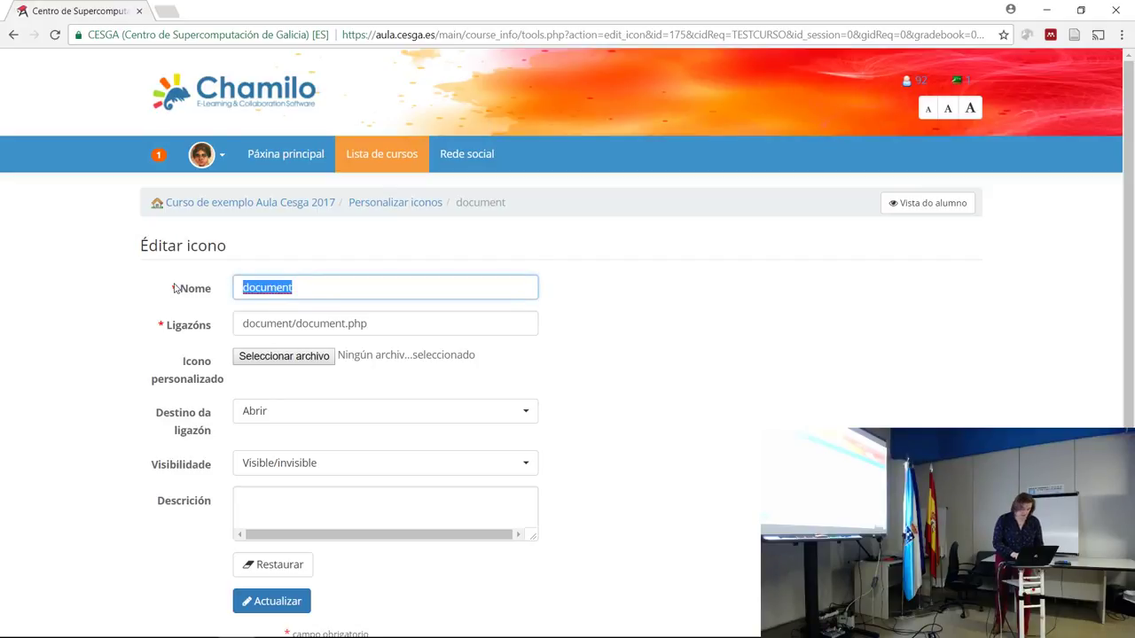
pyautogui.write('Reposit')
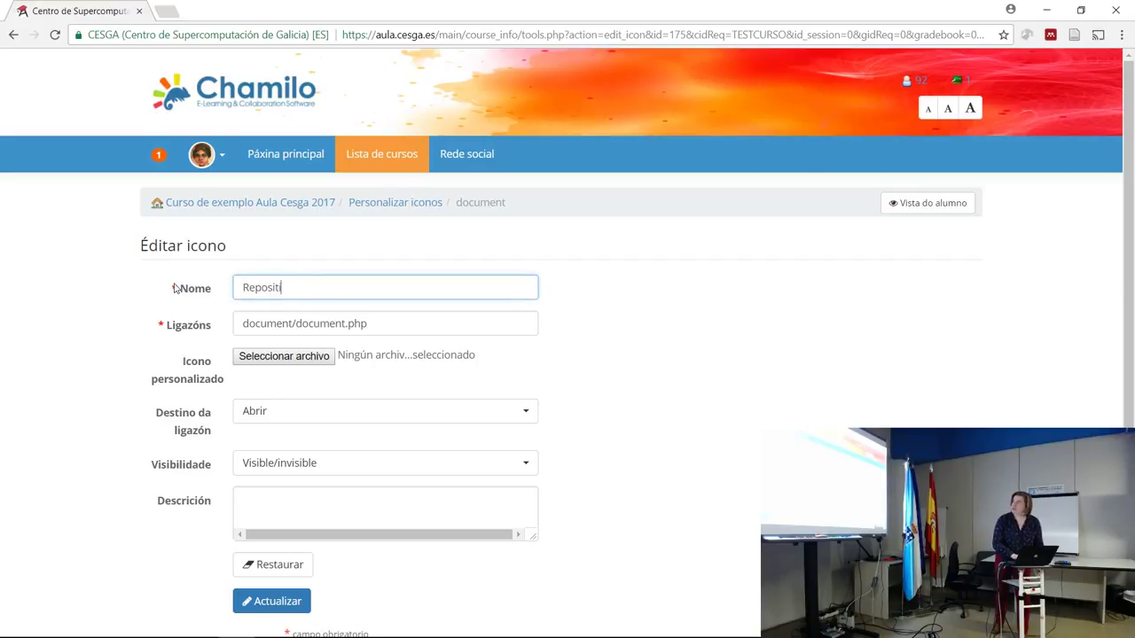
pyautogui.write('orio')
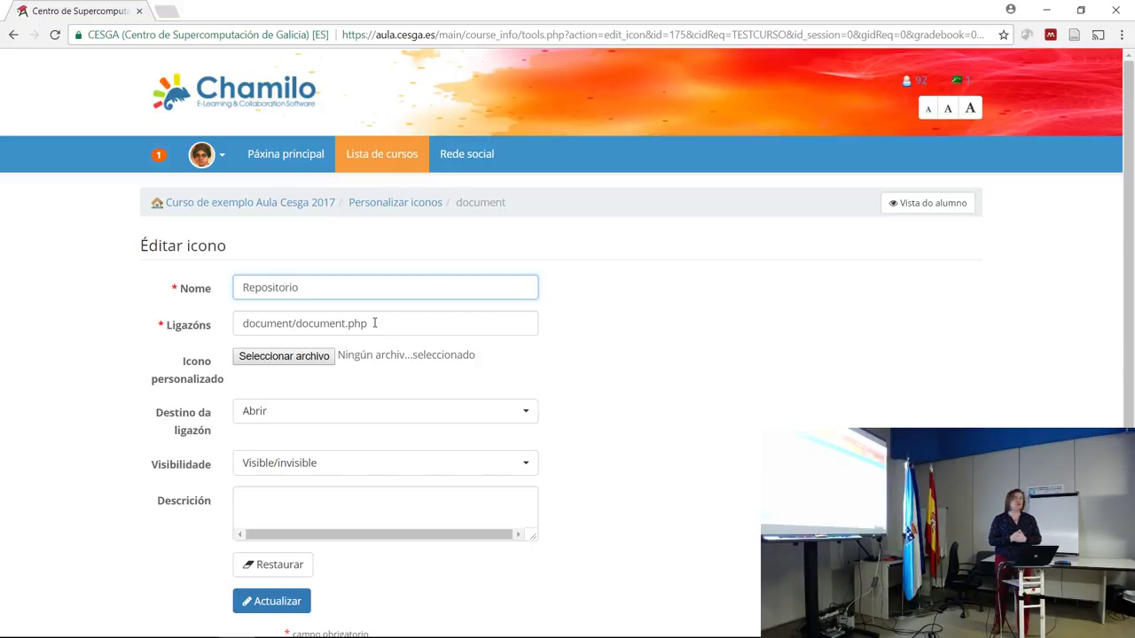
pyautogui.click(374, 323)
pyautogui.moveTo(375, 323); pyautogui.dragTo(222, 324)
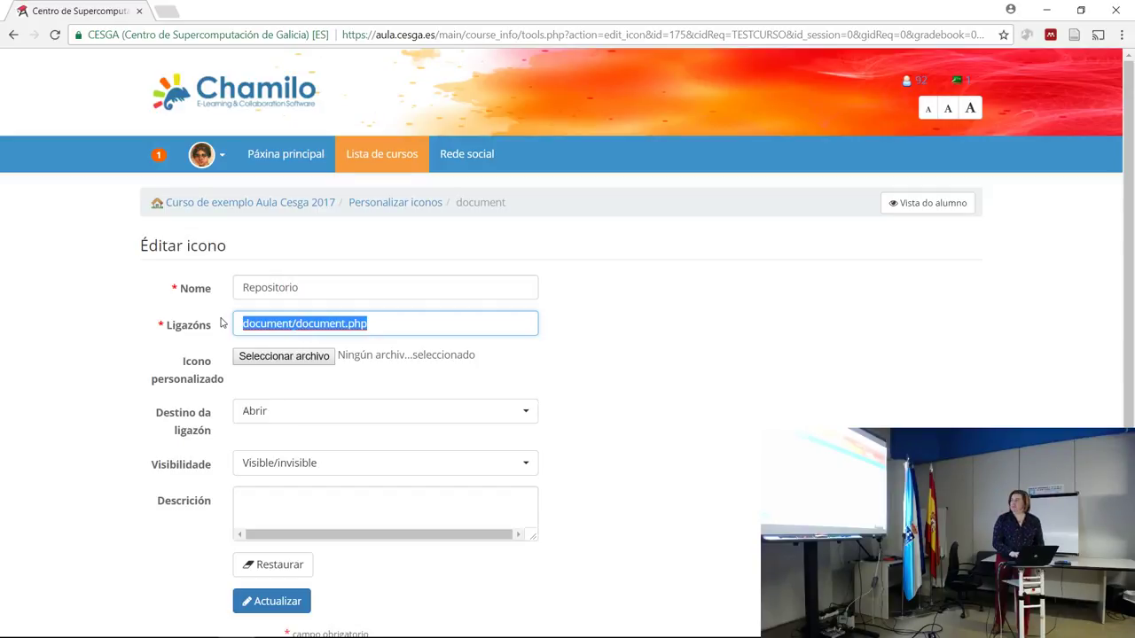
pyautogui.click(255, 605)
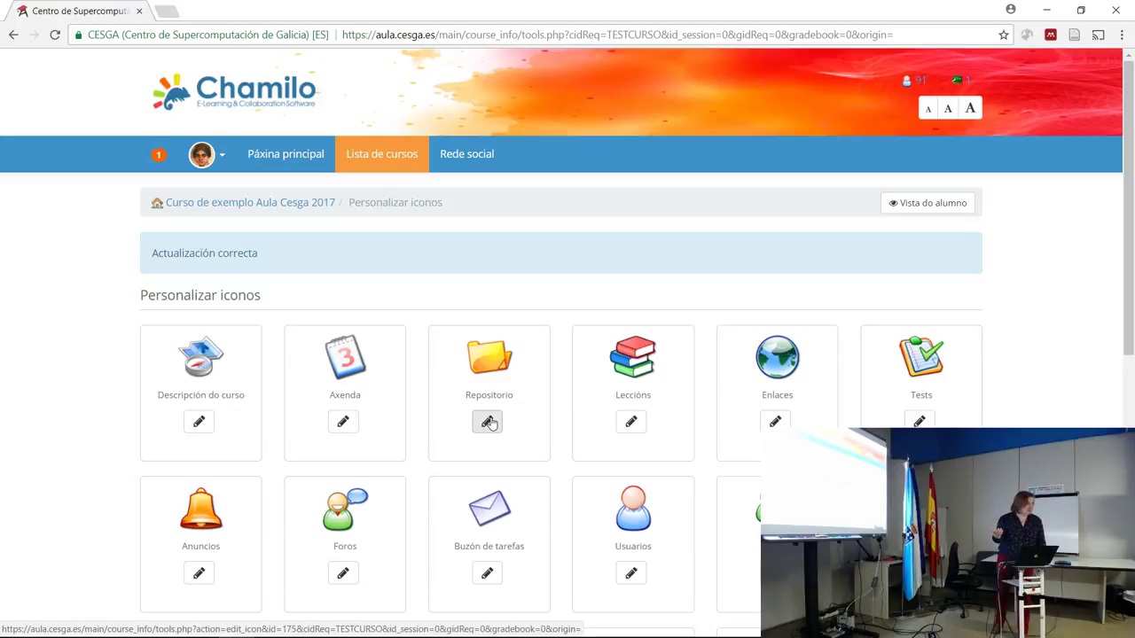
pyautogui.click(488, 422)
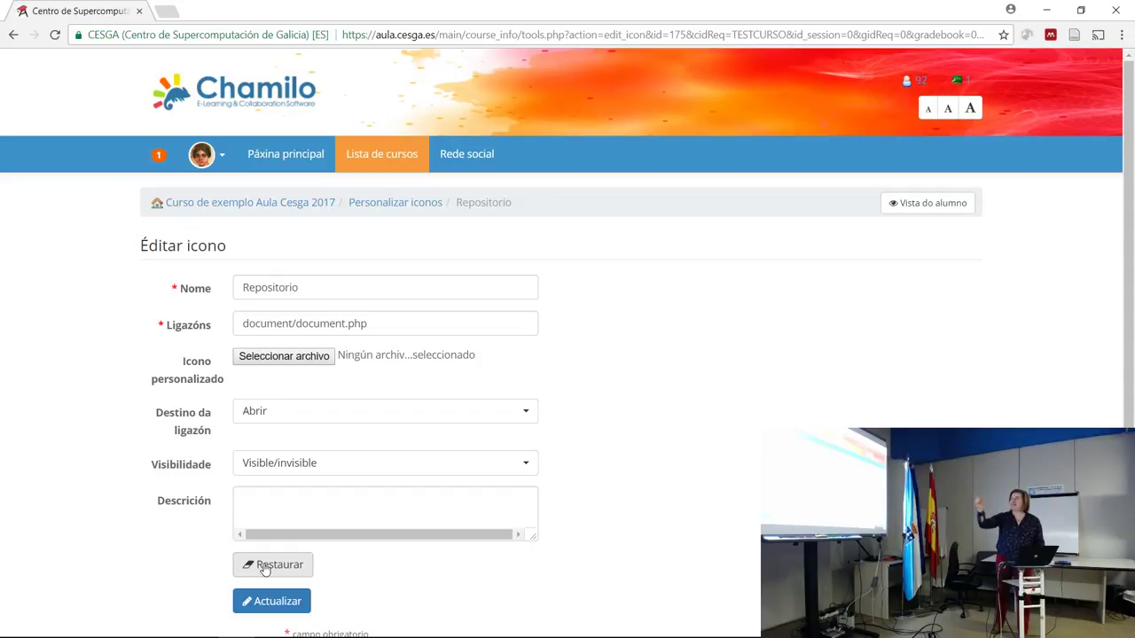
# Restore the Repositorio icon's default settings and save, so the tool shows as Documentos again.
pyautogui.click(263, 567)
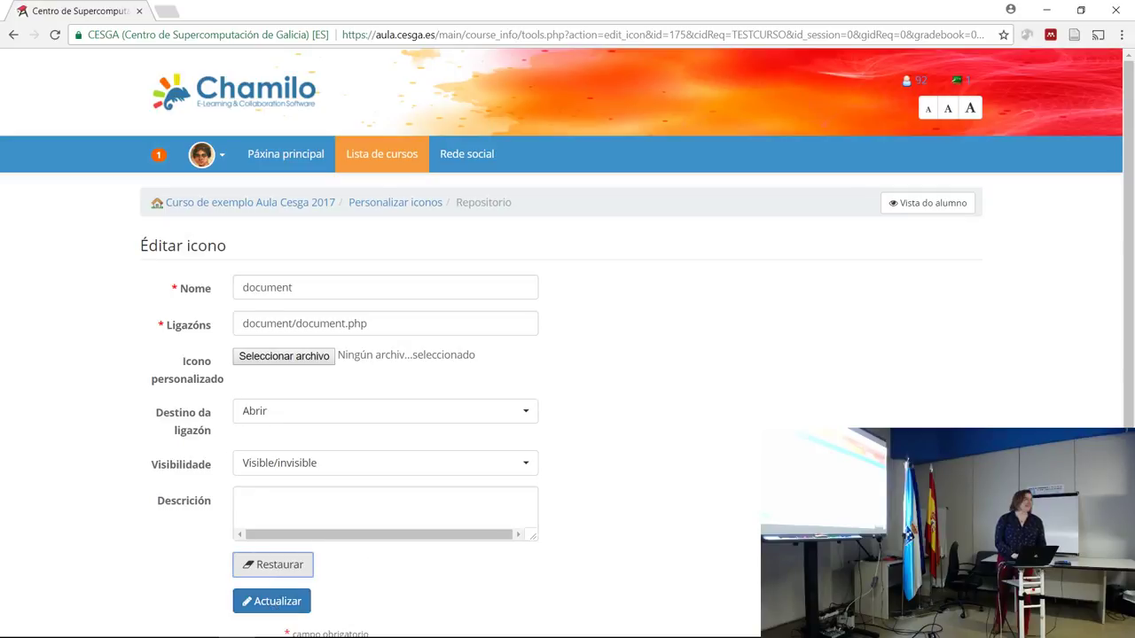
pyautogui.scroll(-1, 450, 418)
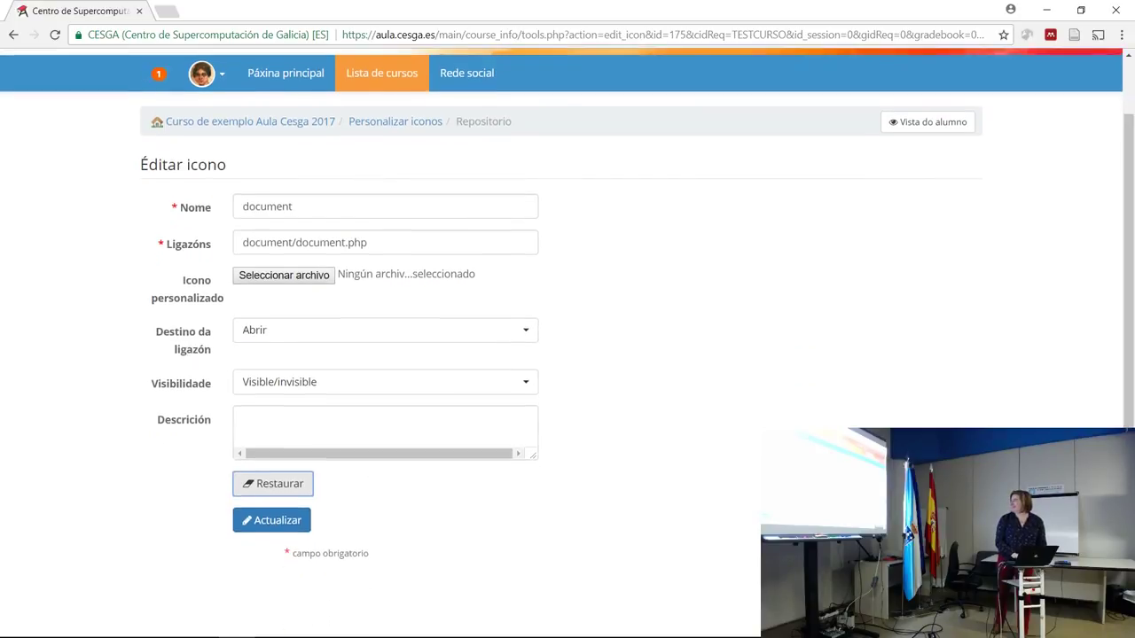
pyautogui.click(278, 525)
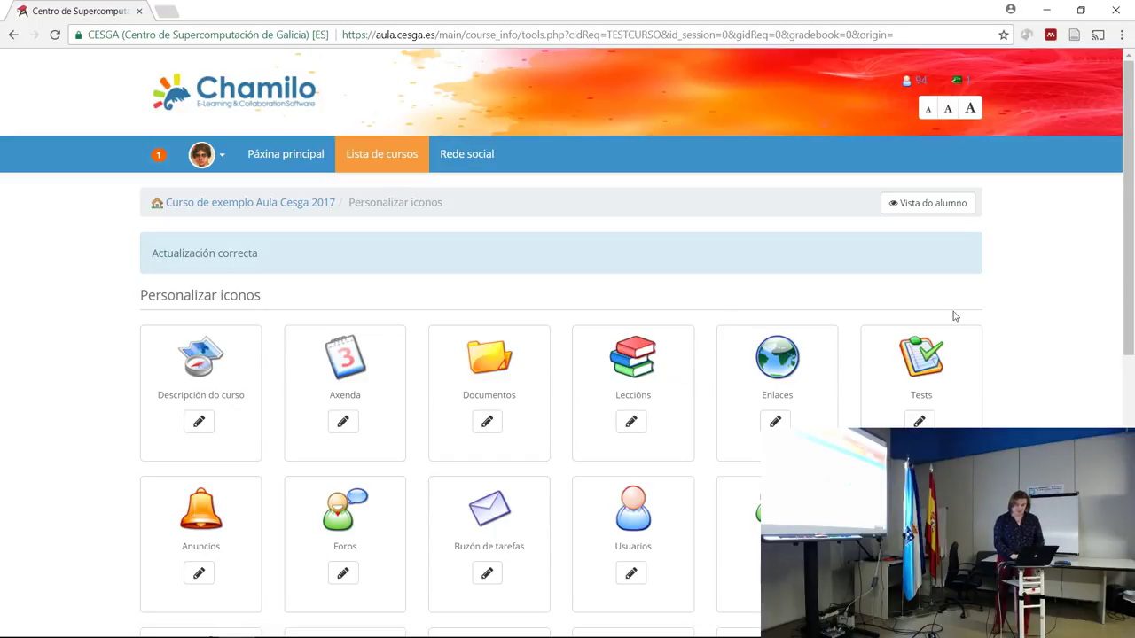
pyautogui.moveTo(1132, 193); pyautogui.dragTo(1131, 288)
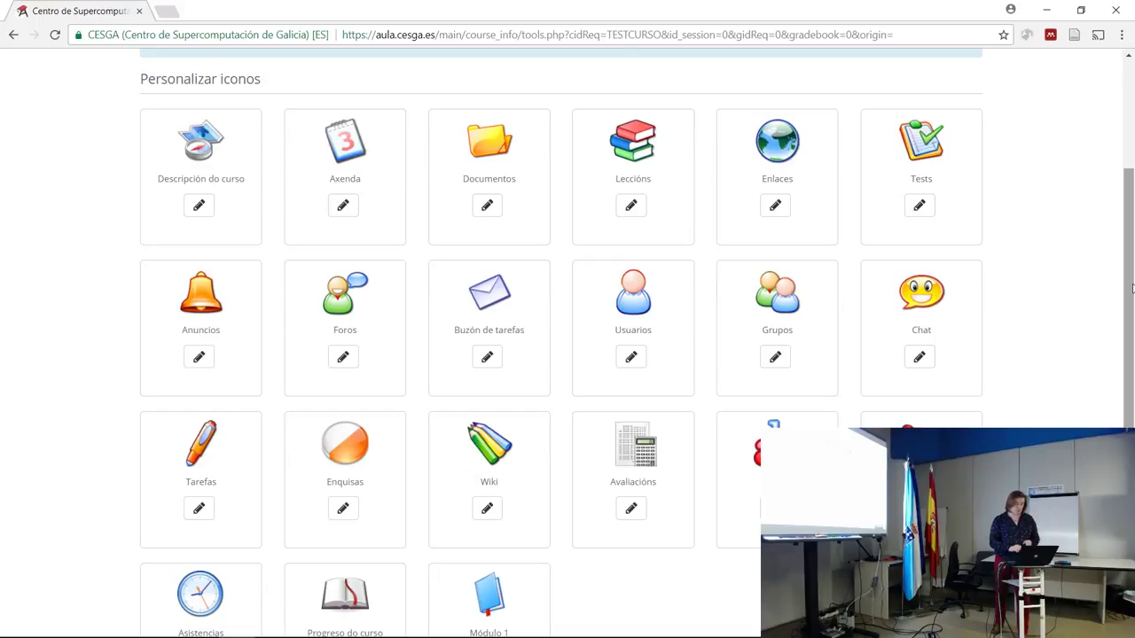
pyautogui.moveTo(1131, 288); pyautogui.dragTo(1131, 195)
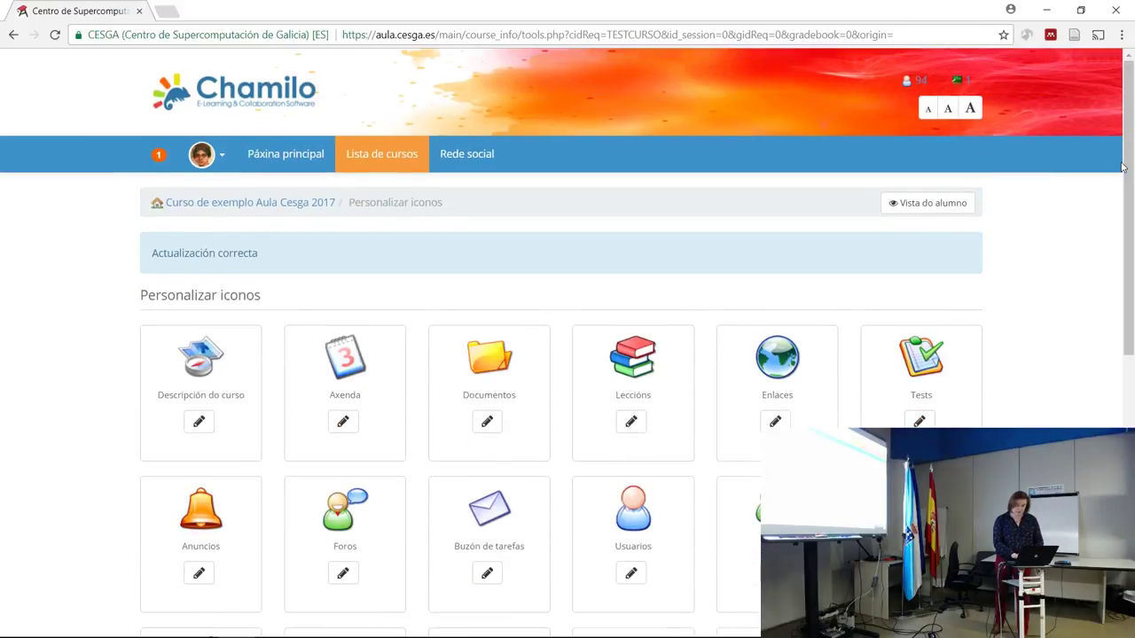
# From the course home, open the Enlaces tool and start a new link in Engadir ligazón.
pyautogui.click(286, 206)
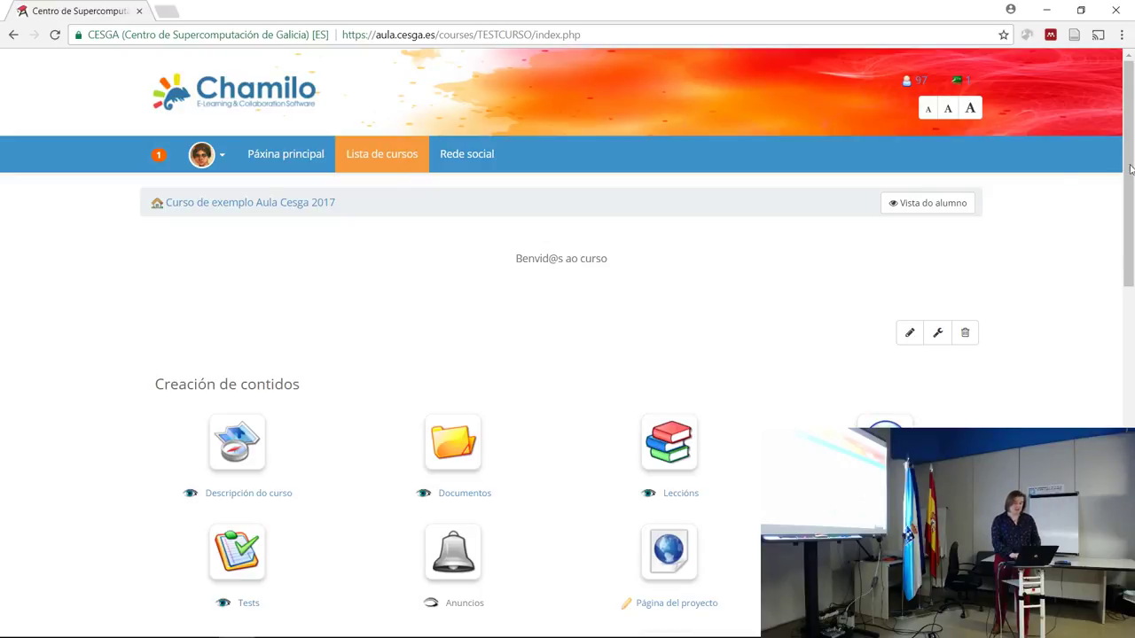
pyautogui.moveTo(1127, 177); pyautogui.dragTo(1131, 241)
pyautogui.click(895, 282)
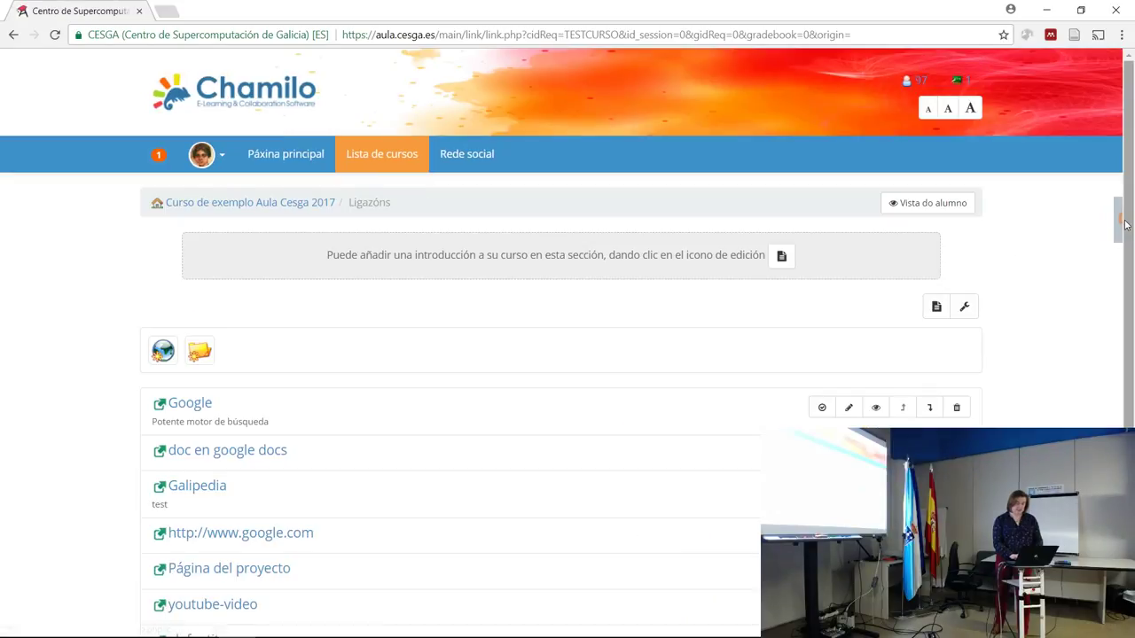
pyautogui.scroll(-1, 1090, 266)
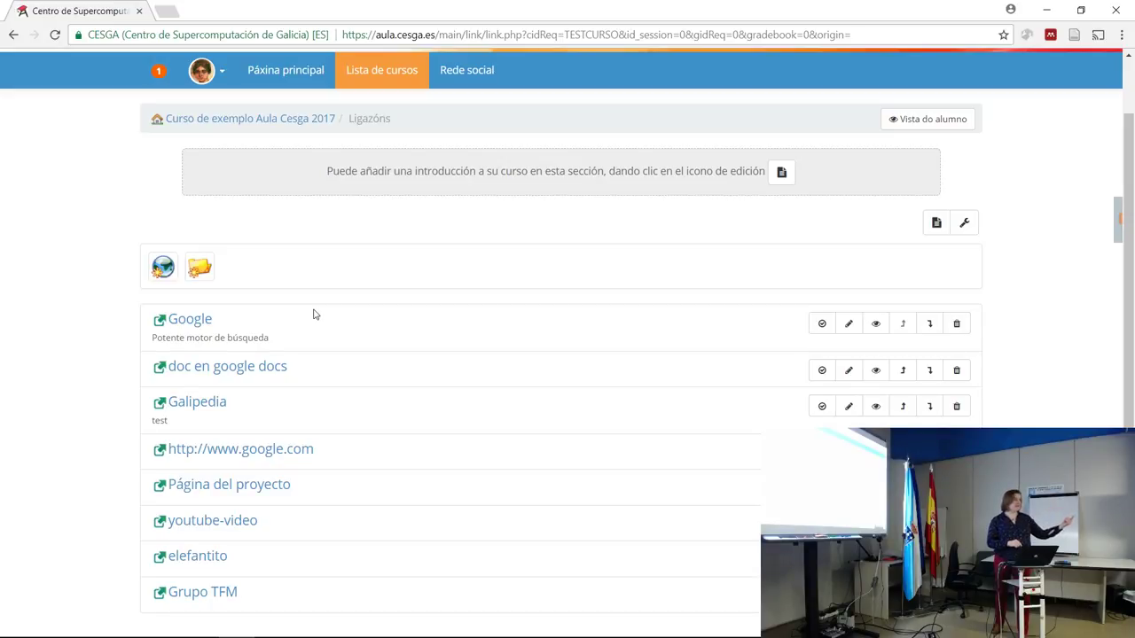
pyautogui.click(164, 274)
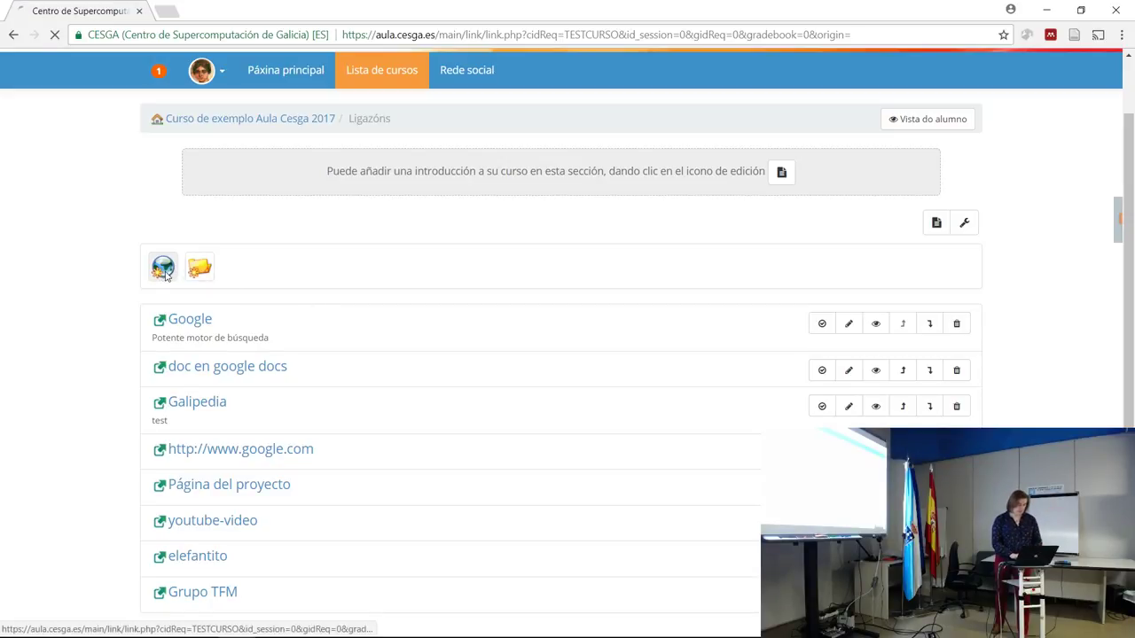
pyautogui.click(381, 382)
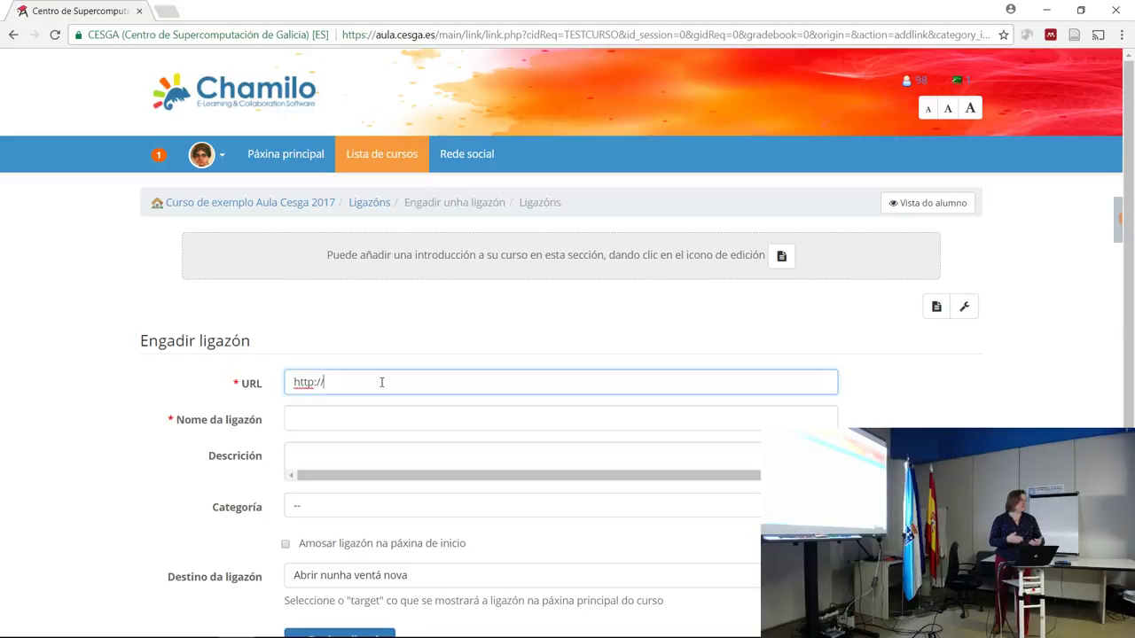
pyautogui.write('www.wikipedia.org')
pyautogui.click(370, 422)
pyautogui.write('Wiki')
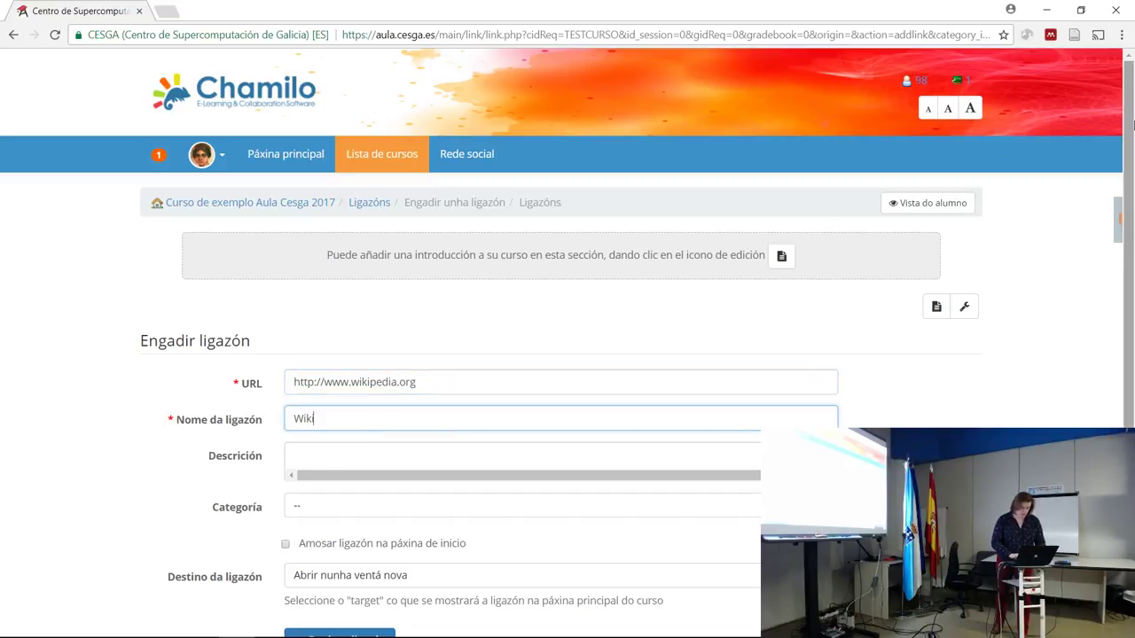
pyautogui.scroll(-2, 1130, 326)
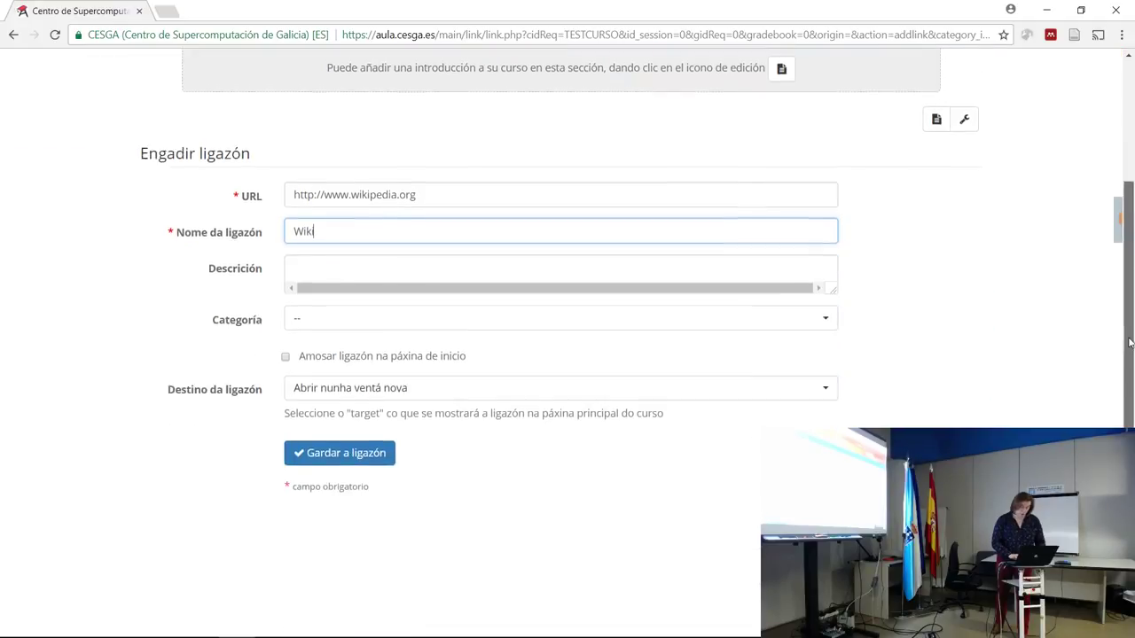
pyautogui.scroll(-2, 1130, 327)
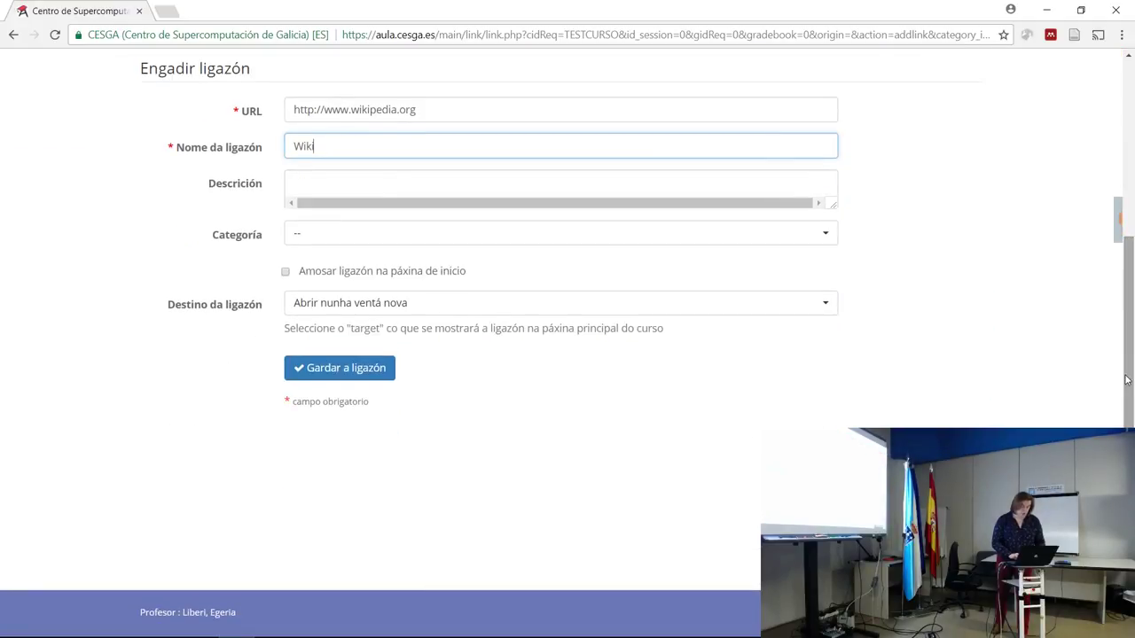
pyautogui.click(286, 274)
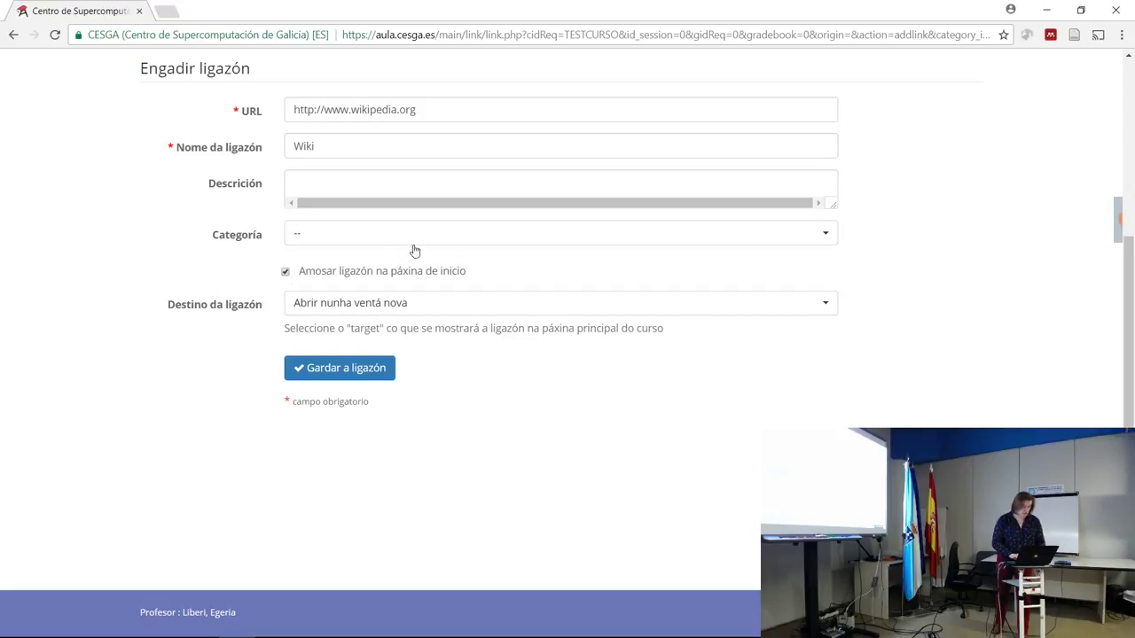
pyautogui.click(422, 313)
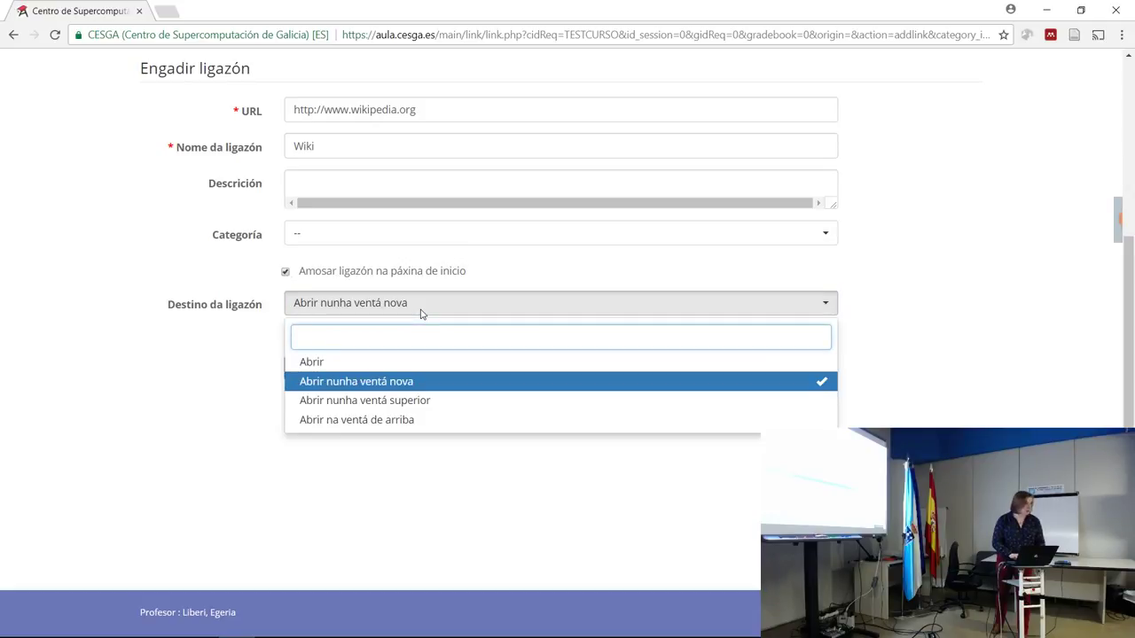
pyautogui.click(421, 313)
pyautogui.click(353, 373)
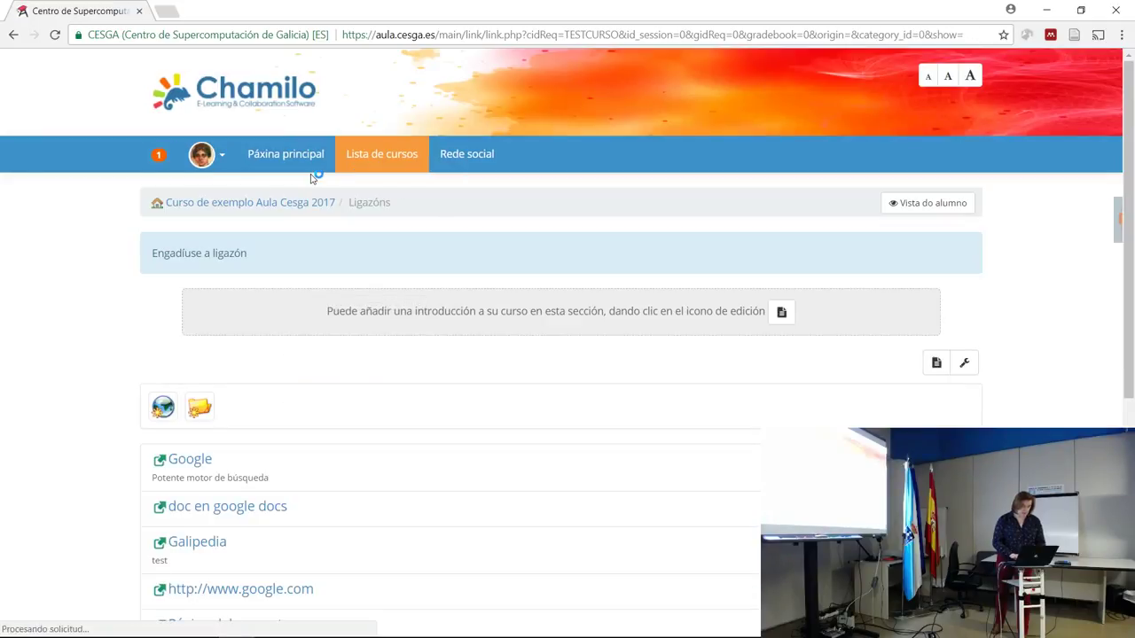
# Return to the course home in student view and scroll through its tool icons.
pyautogui.click(257, 202)
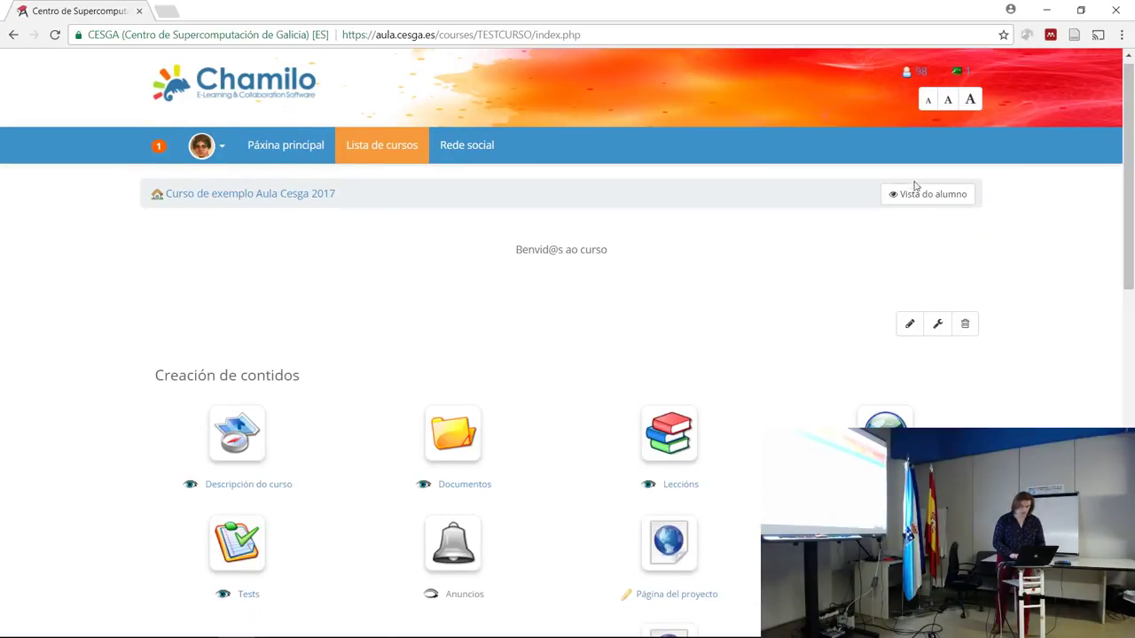
pyautogui.click(921, 191)
pyautogui.moveTo(1129, 179); pyautogui.dragTo(1128, 427)
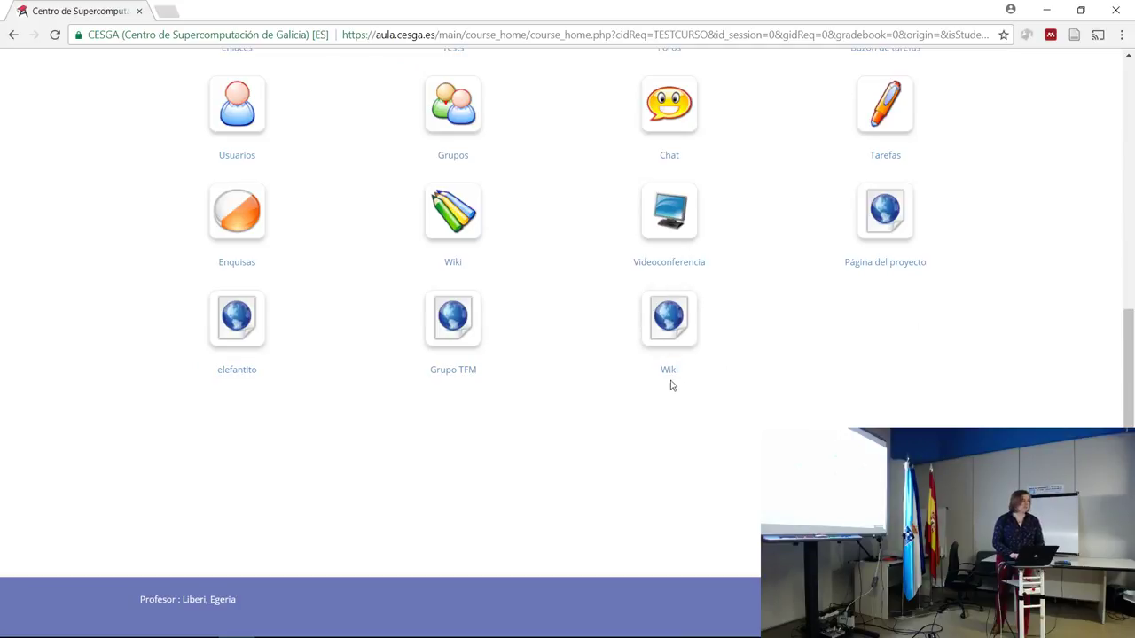
pyautogui.moveTo(1131, 361); pyautogui.dragTo(1127, 130)
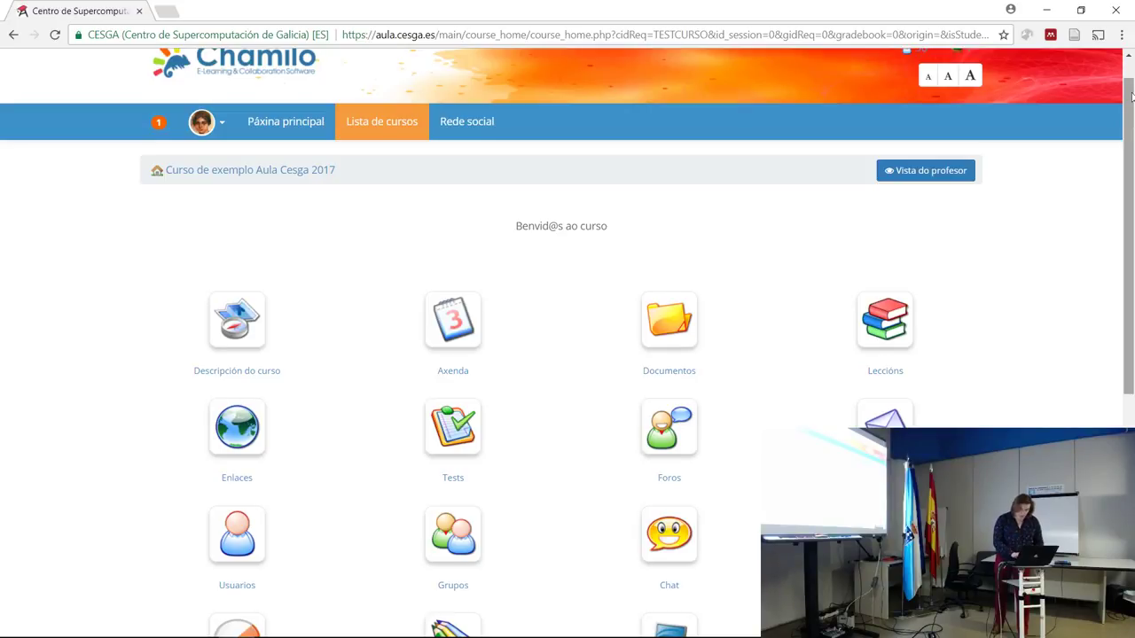
pyautogui.moveTo(1127, 130); pyautogui.dragTo(1130, 321)
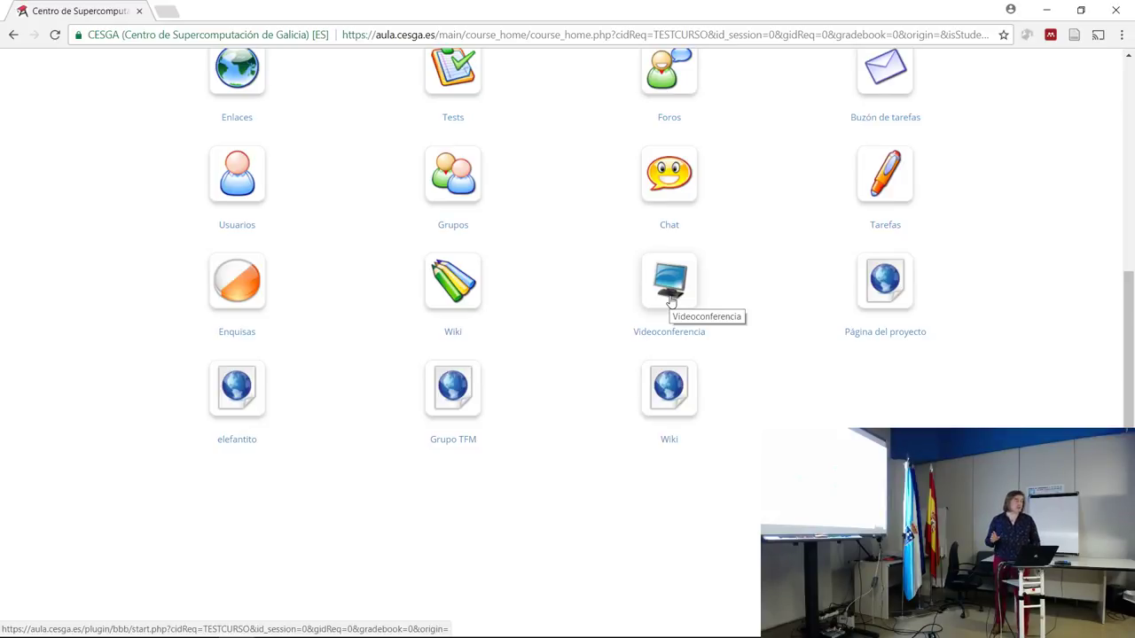
# Open the Videoconferencia tool and enter the course's videoconference room.
pyautogui.click(670, 301)
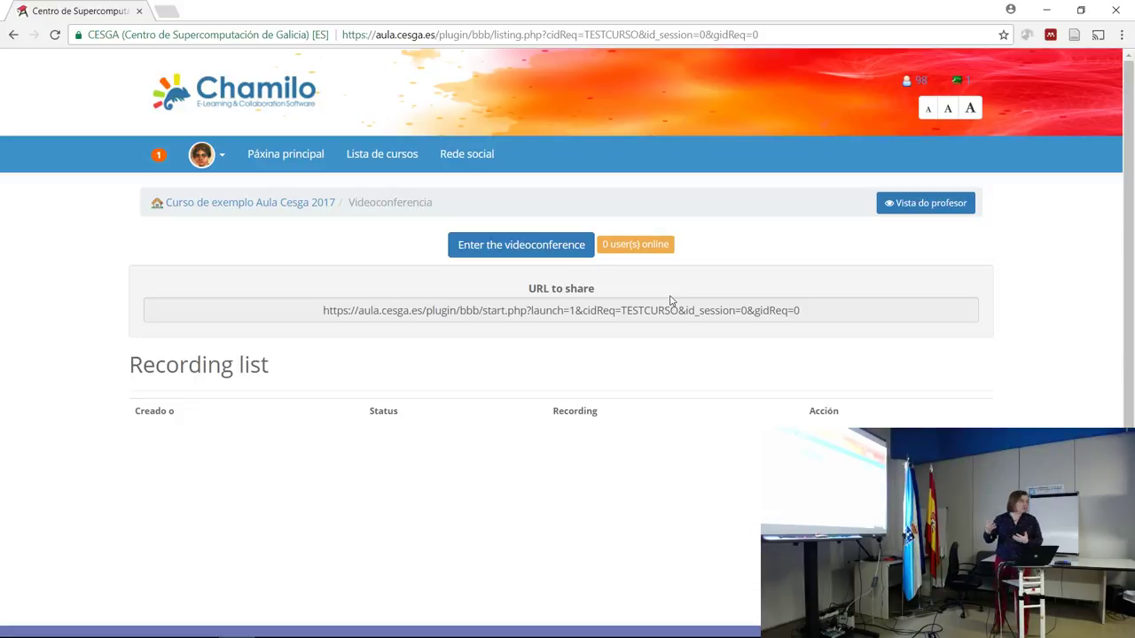
pyautogui.click(550, 245)
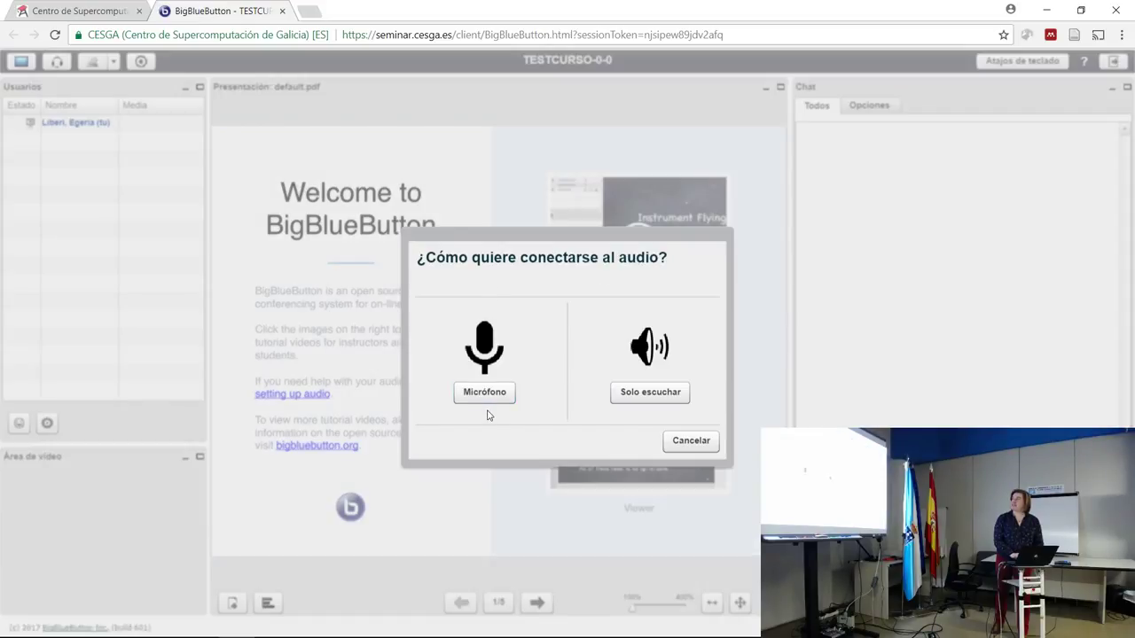
# Join the TESTCURSO-0-0 room with listen-only audio, then request to log out.
pyautogui.click(644, 399)
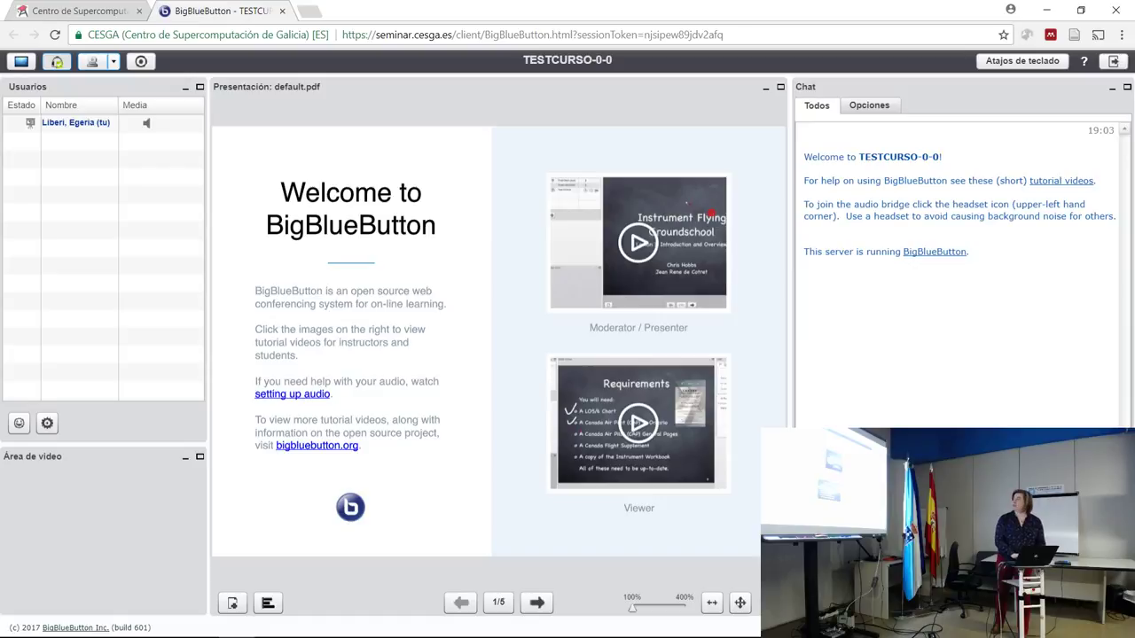
pyautogui.click(1113, 62)
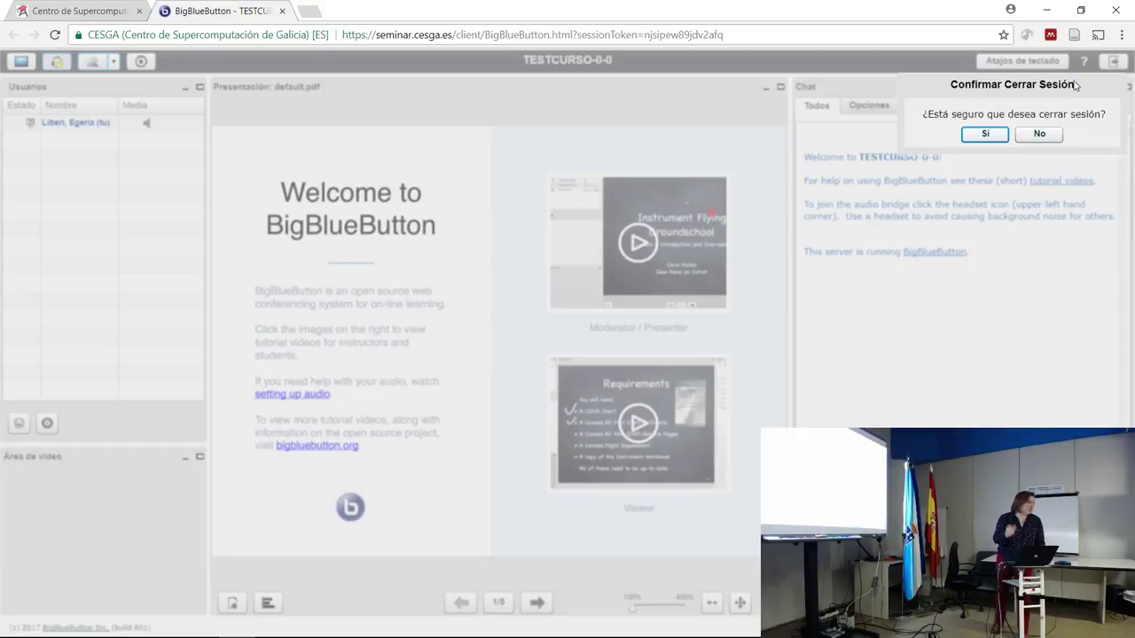
# Confirm leaving the BigBlueButton session and return to the course home page.
pyautogui.click(975, 134)
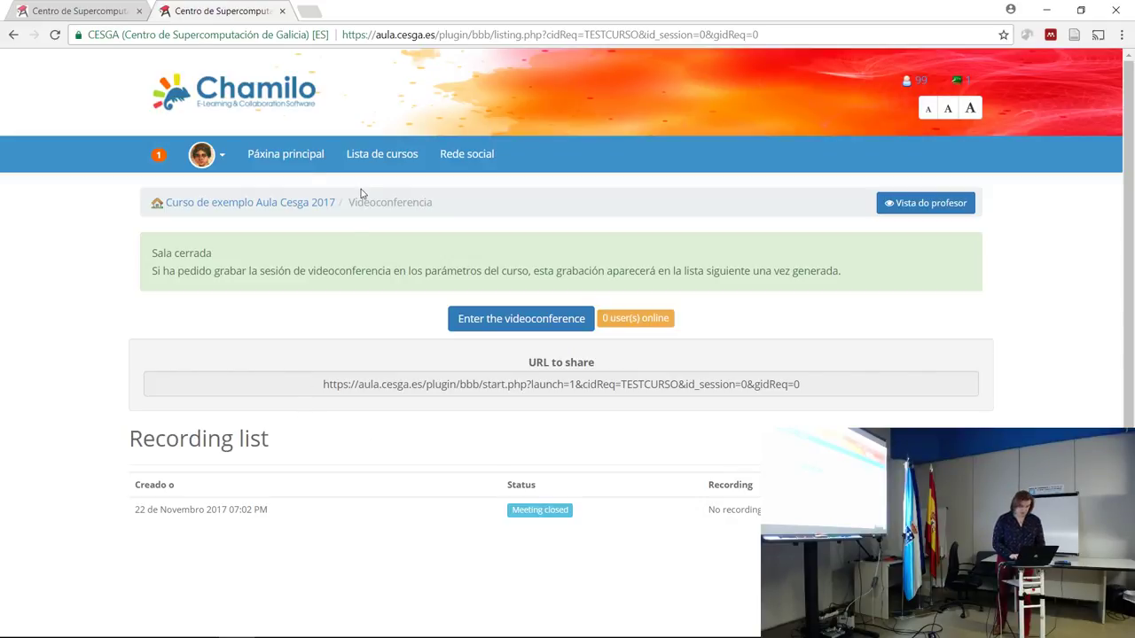
pyautogui.click(268, 204)
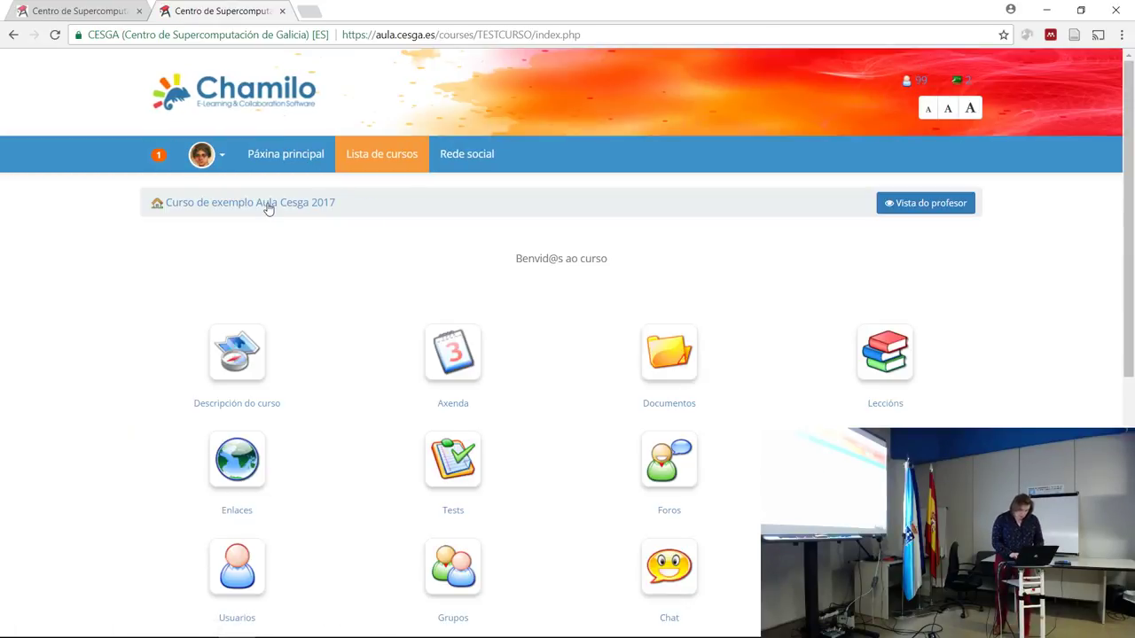
# Open Documentos in student view and scroll the list showing foto en la nube.
pyautogui.moveTo(1132, 209); pyautogui.dragTo(1132, 279)
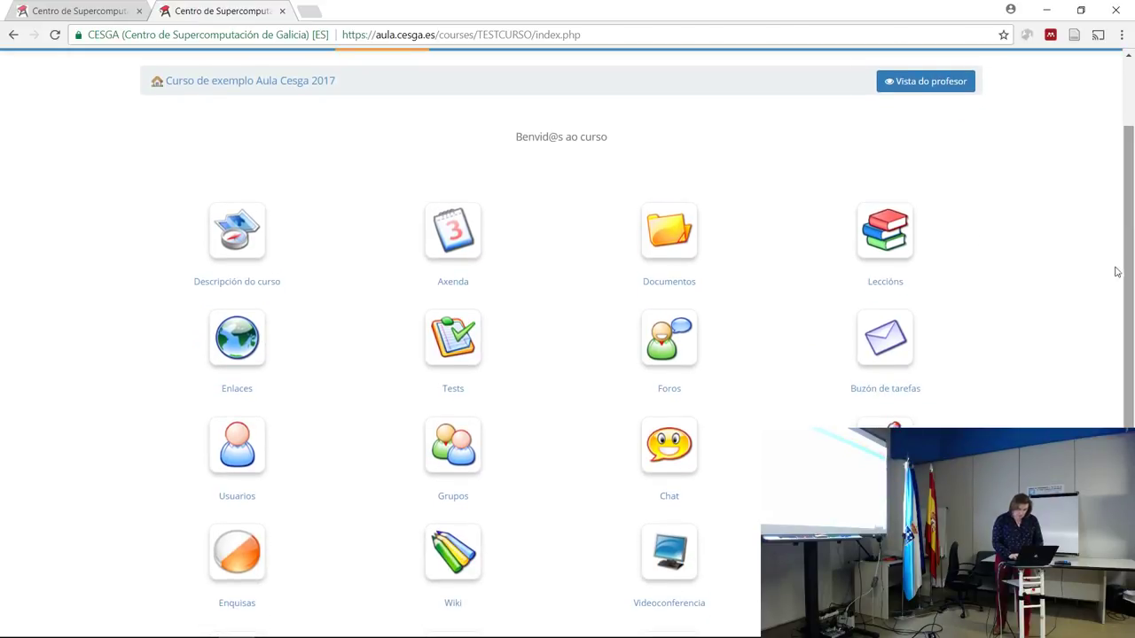
pyautogui.click(673, 249)
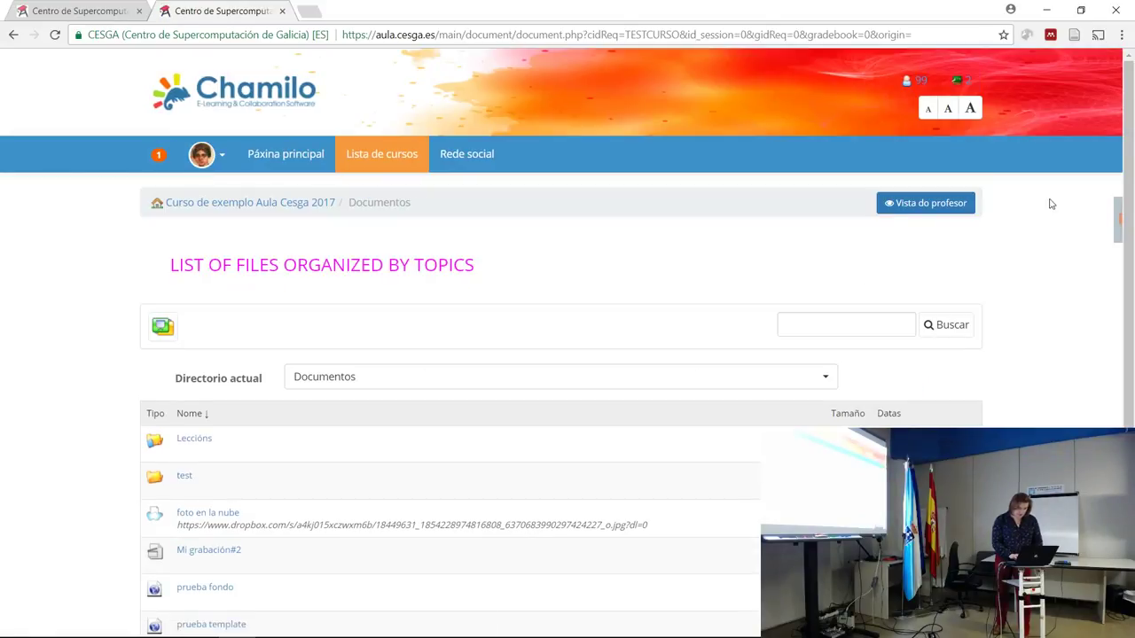
pyautogui.moveTo(1129, 216); pyautogui.dragTo(1131, 292)
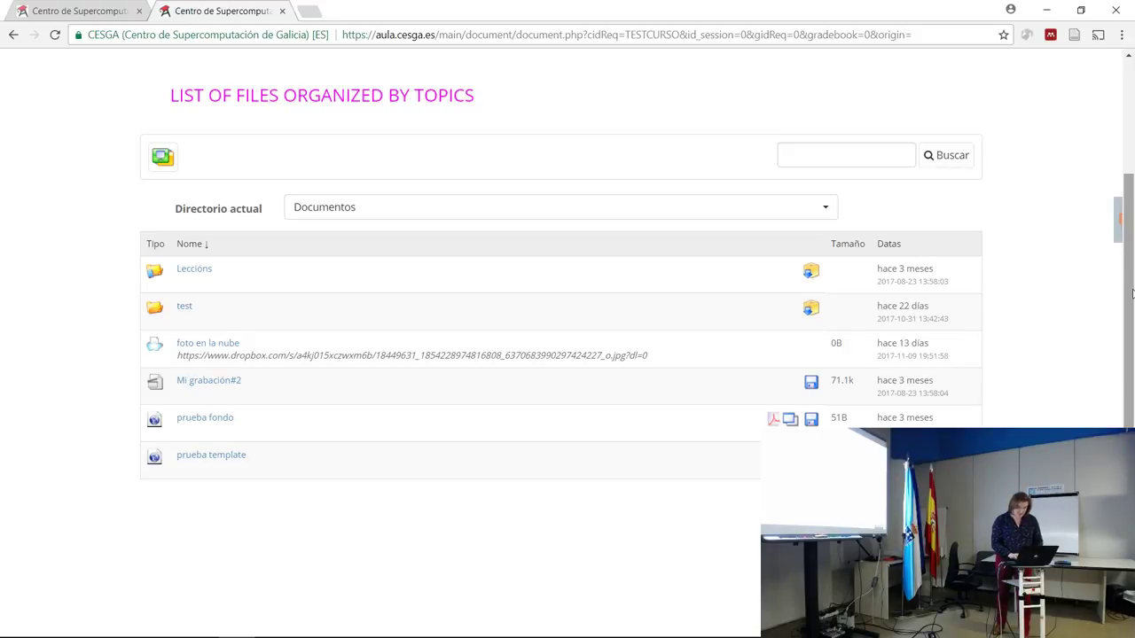
pyautogui.moveTo(1131, 292); pyautogui.dragTo(1124, 232)
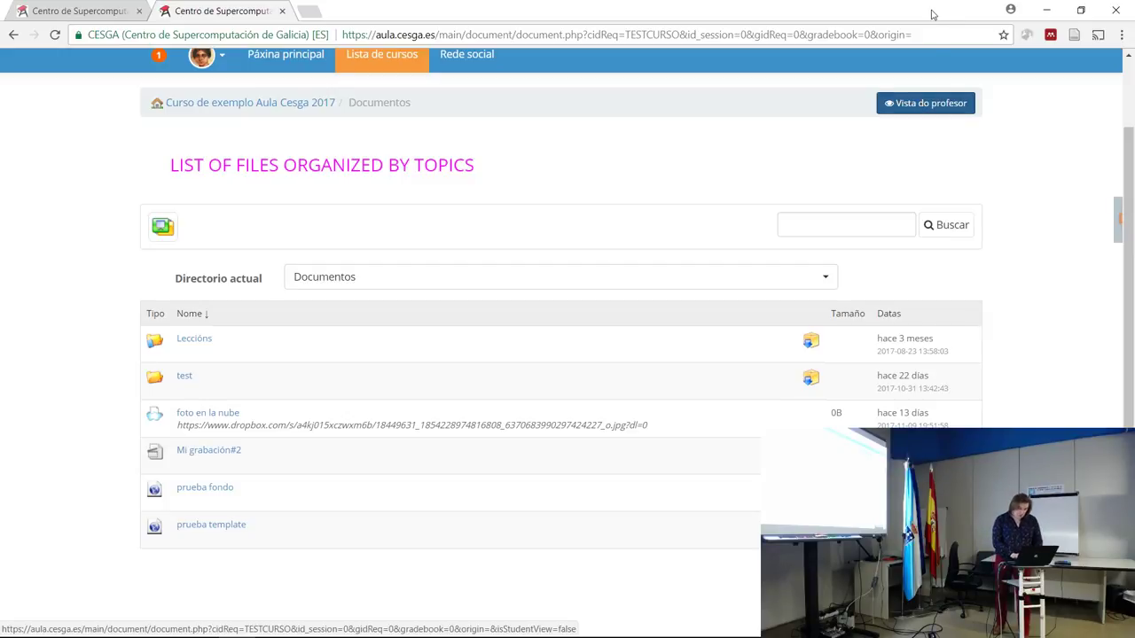
pyautogui.click(921, 105)
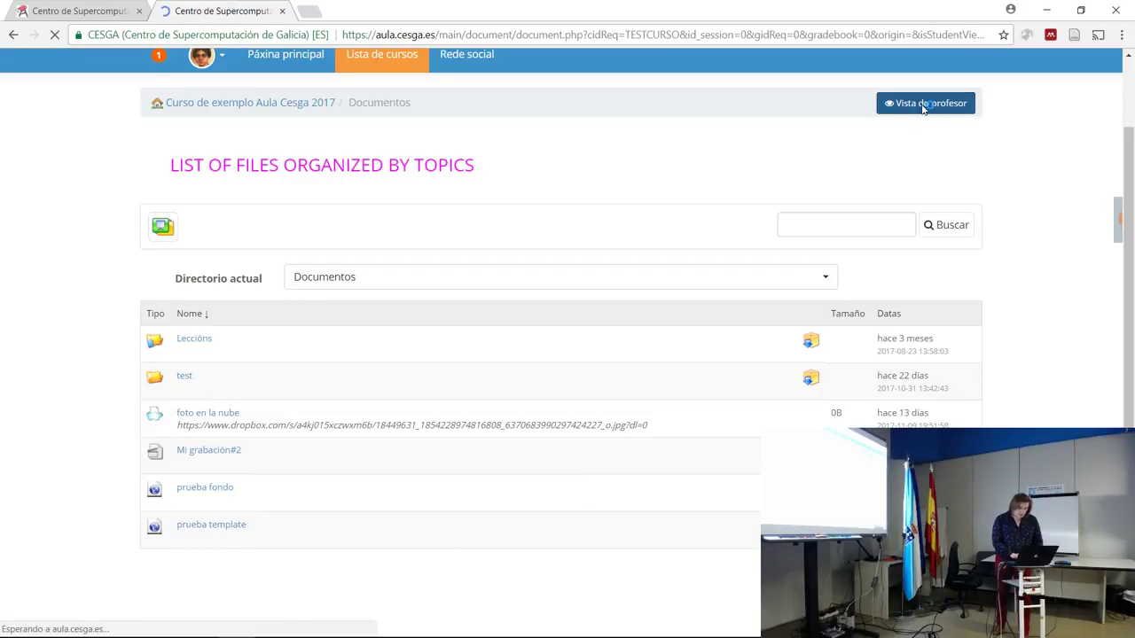
pyautogui.scroll(-1, 709, 281)
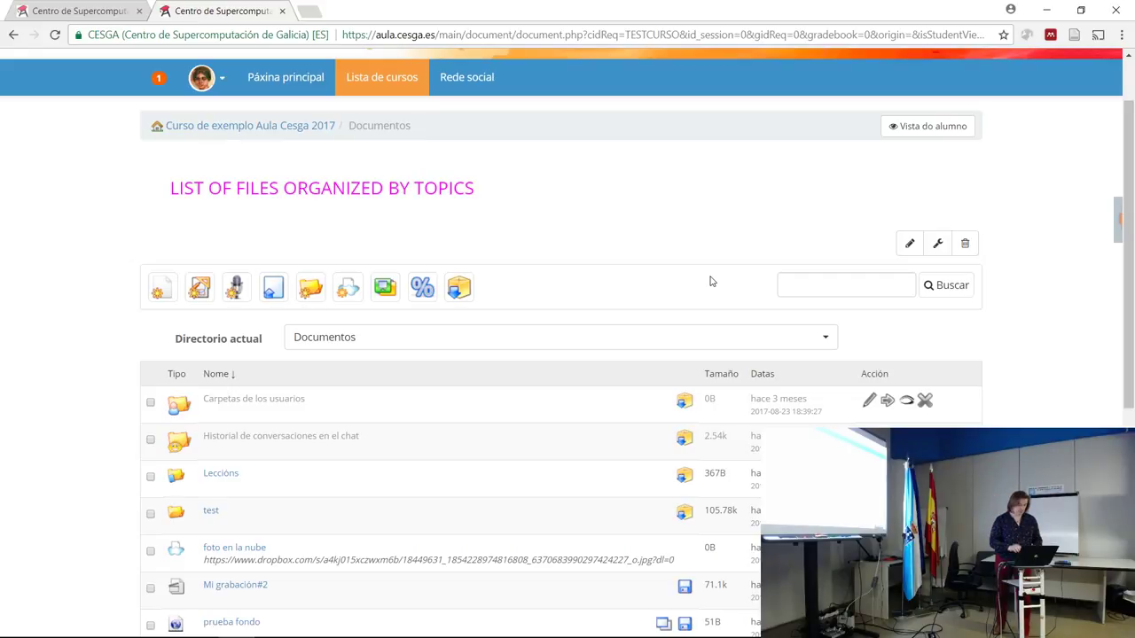
pyautogui.click(310, 11)
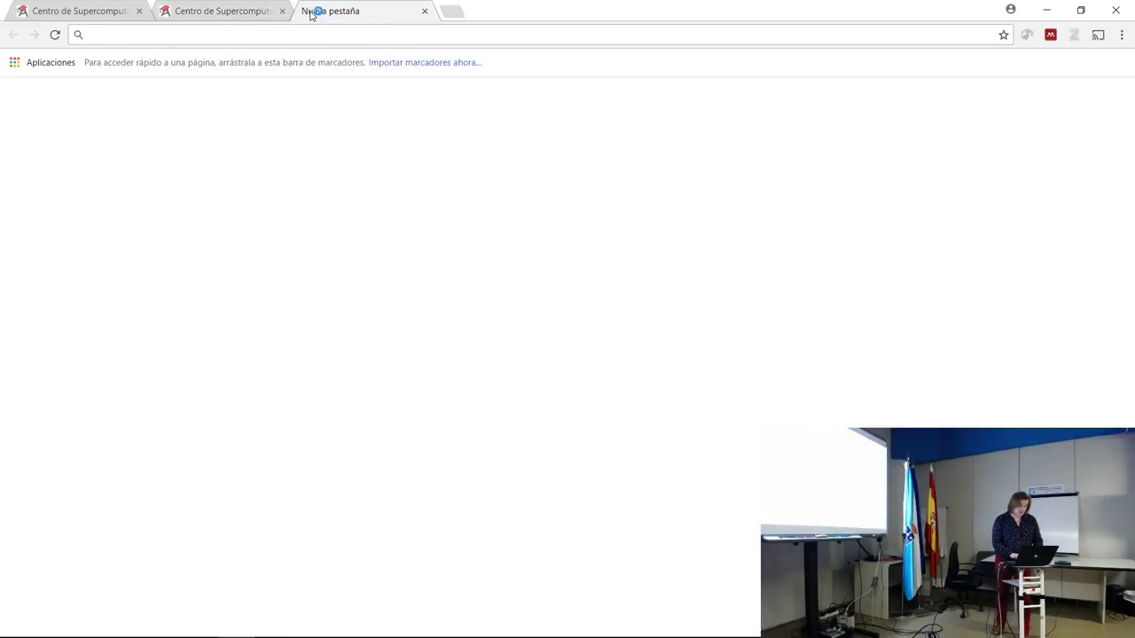
pyautogui.write('w')
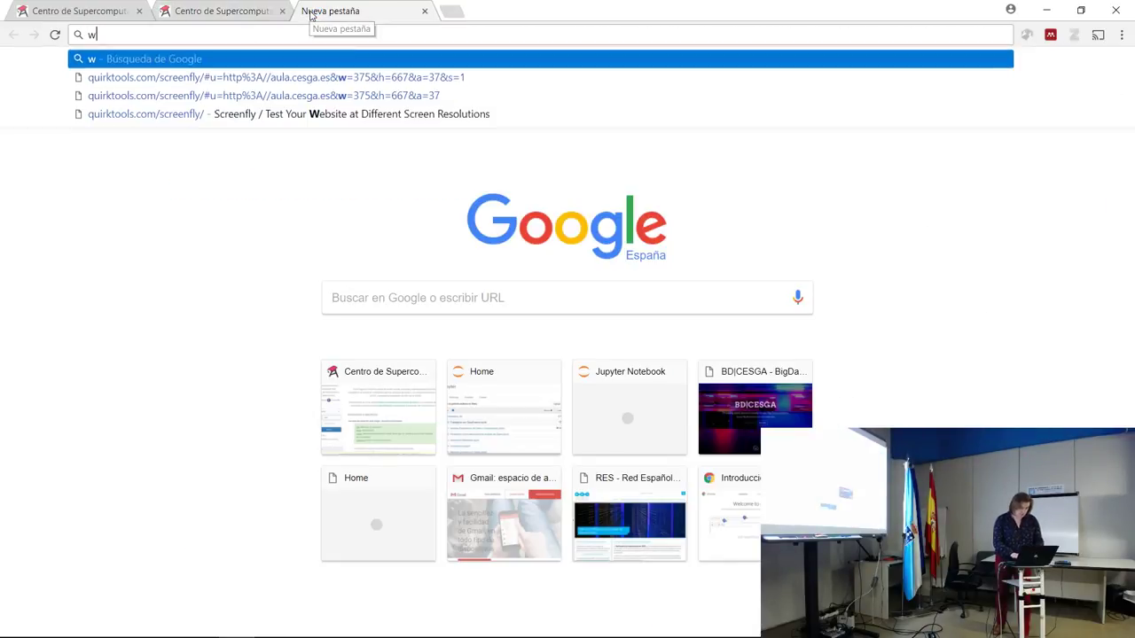
pyautogui.write('ww.dr')
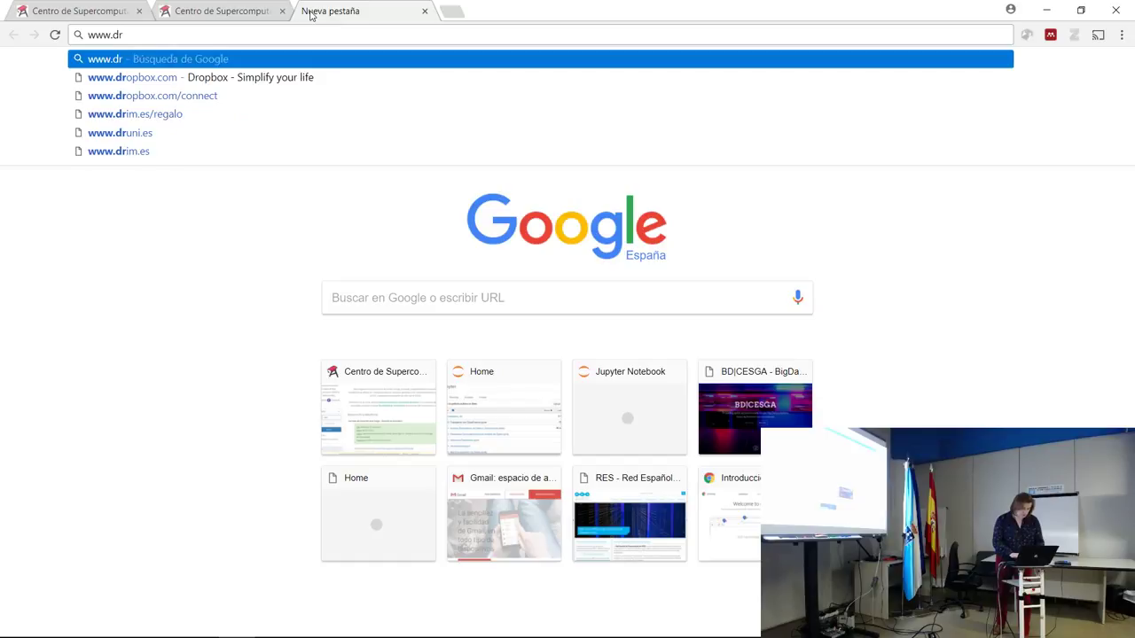
pyautogui.click(425, 12)
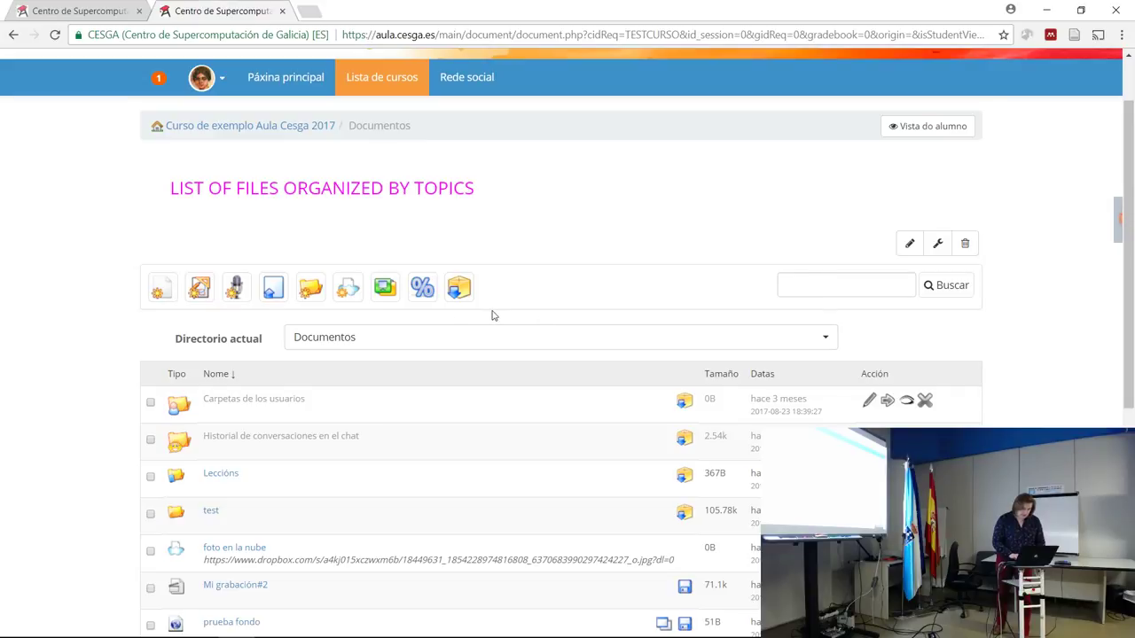
pyautogui.click(348, 288)
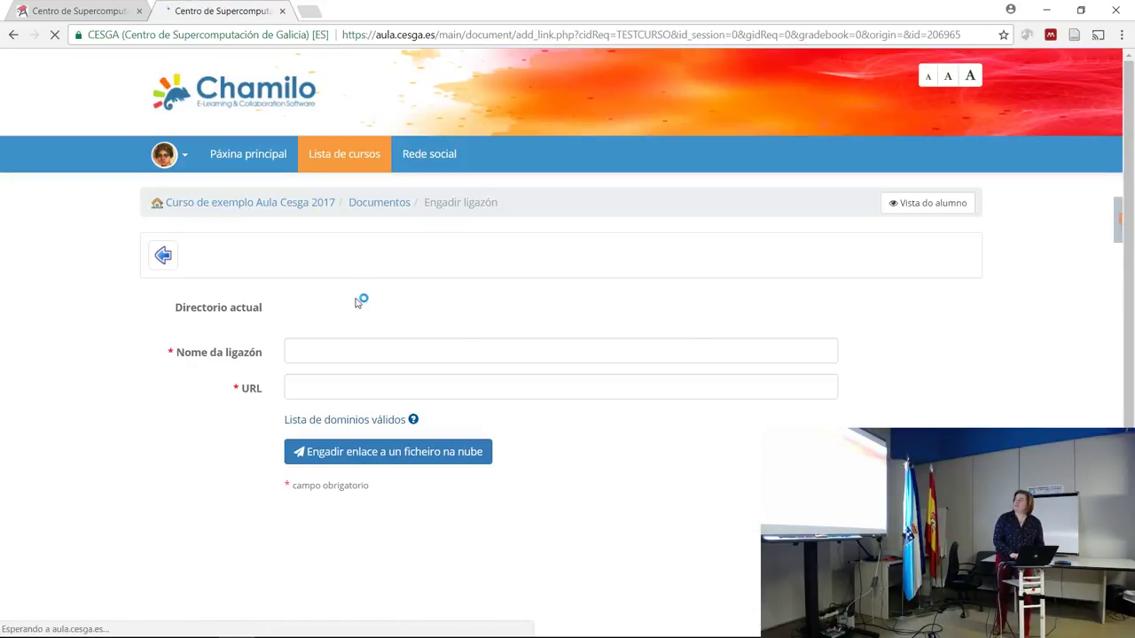
pyautogui.click(329, 348)
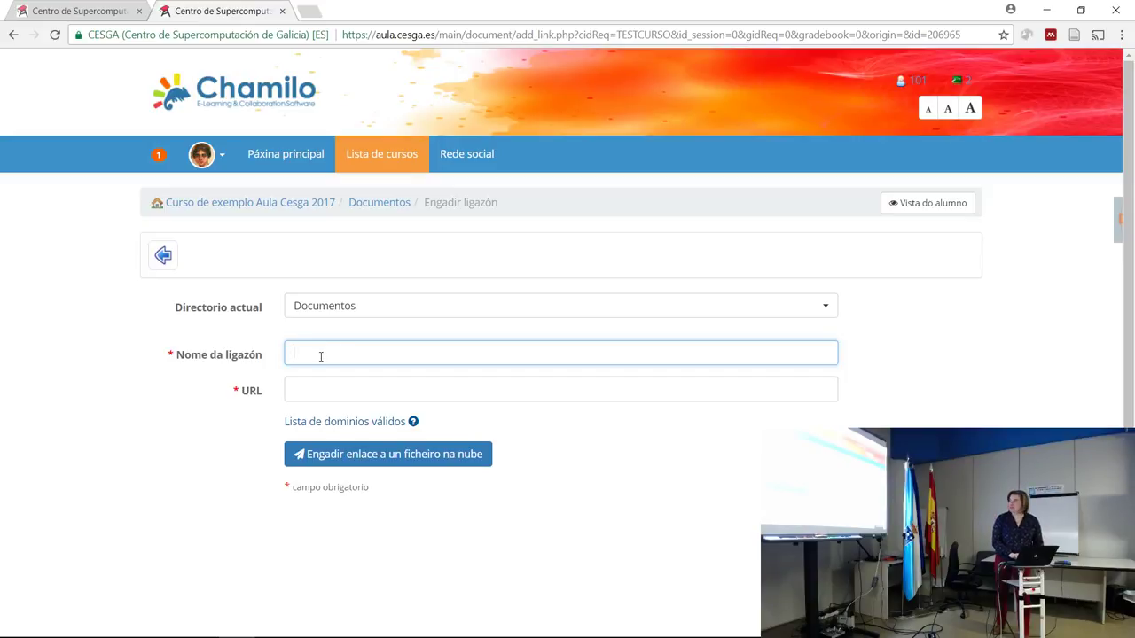
pyautogui.write('Documento tql')
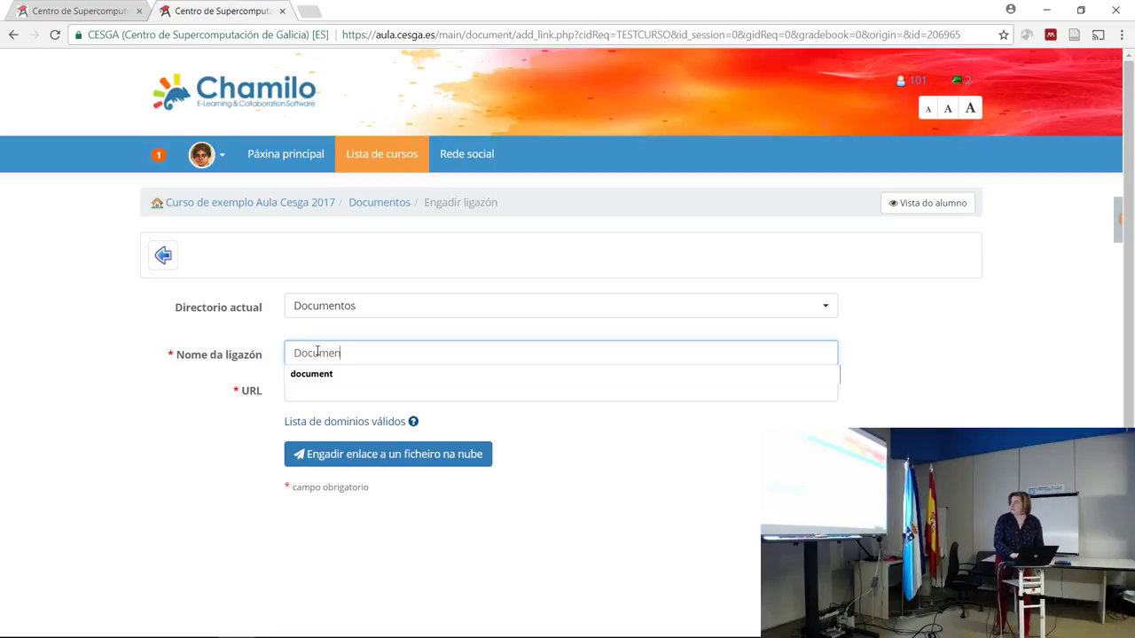
pyautogui.press('BackSpace')
pyautogui.press('BackSpace')
pyautogui.write('ab')
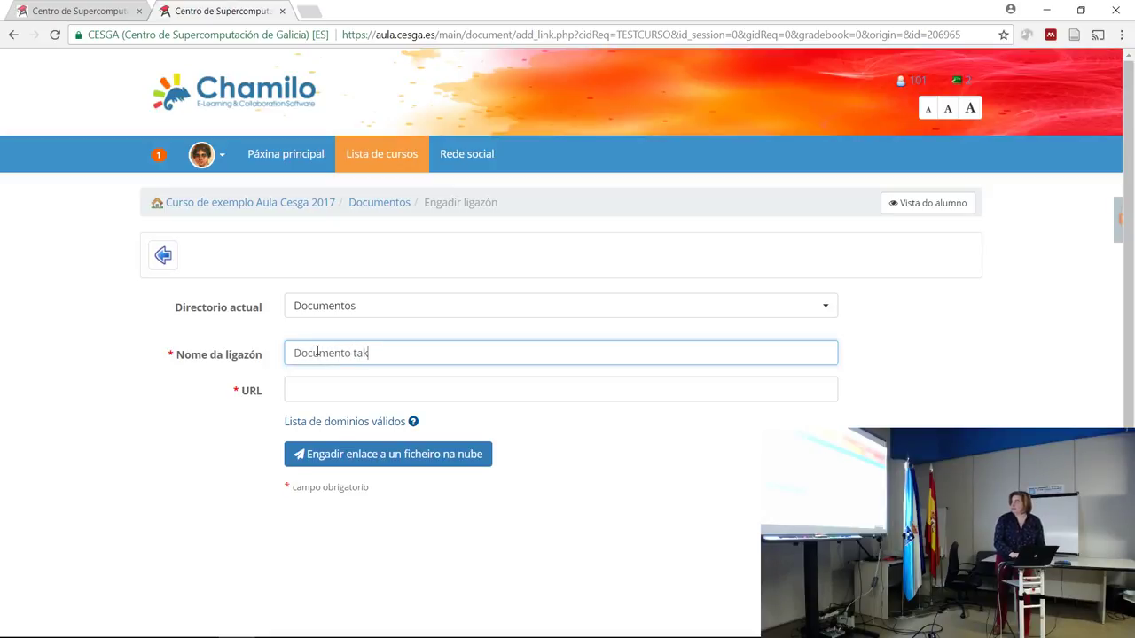
pyautogui.press('BackSpace')
pyautogui.write('l')
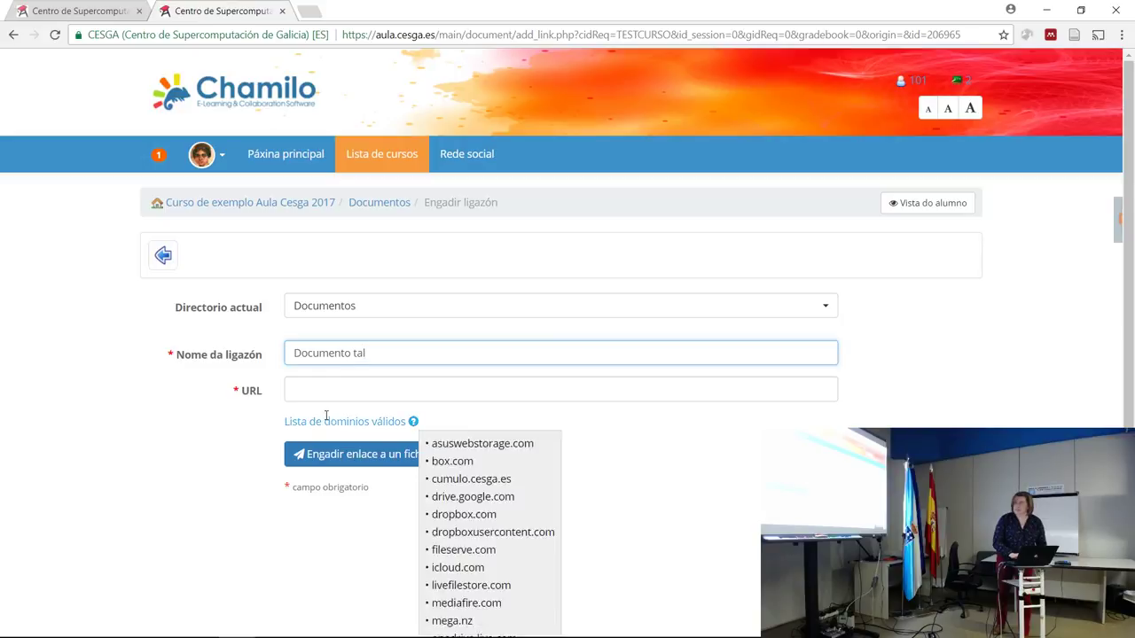
pyautogui.click(333, 382)
pyautogui.write('www.drob')
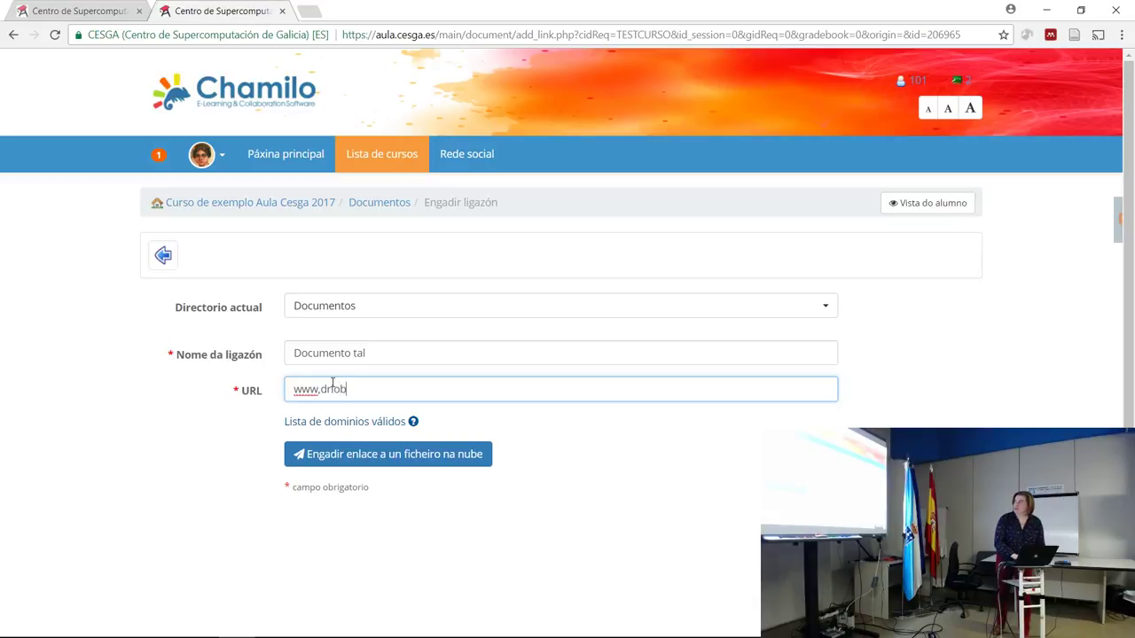
pyautogui.write('pbo')
pyautogui.press('BackSpace')
pyautogui.press('BackSpace')
pyautogui.press('BackSpace')
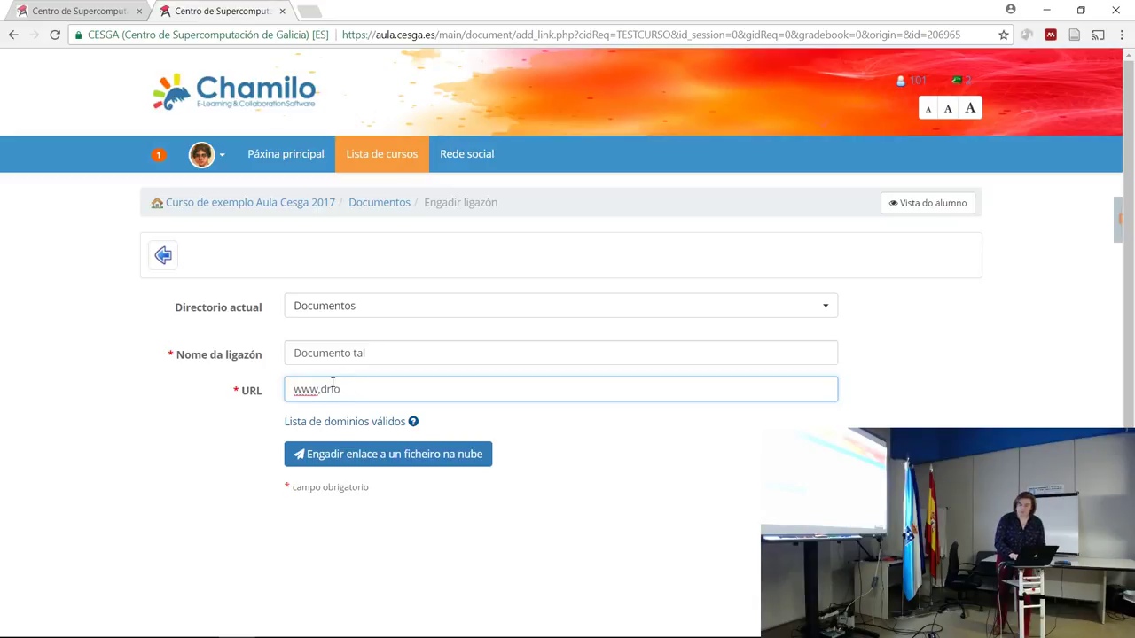
pyautogui.press('BackSpace')
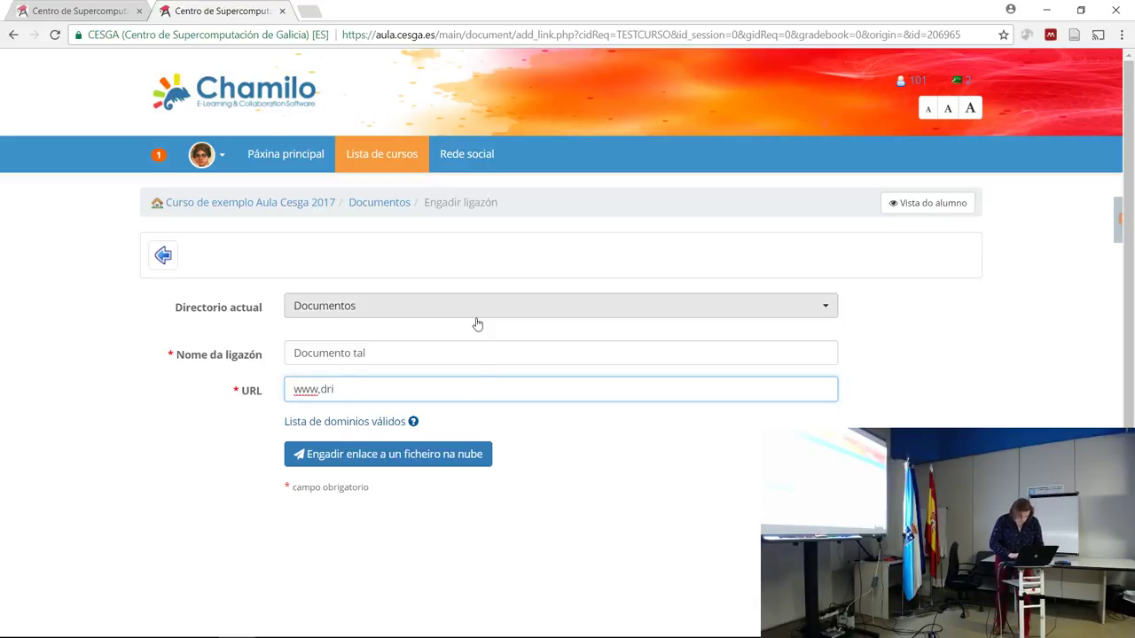
pyautogui.write('opbox.')
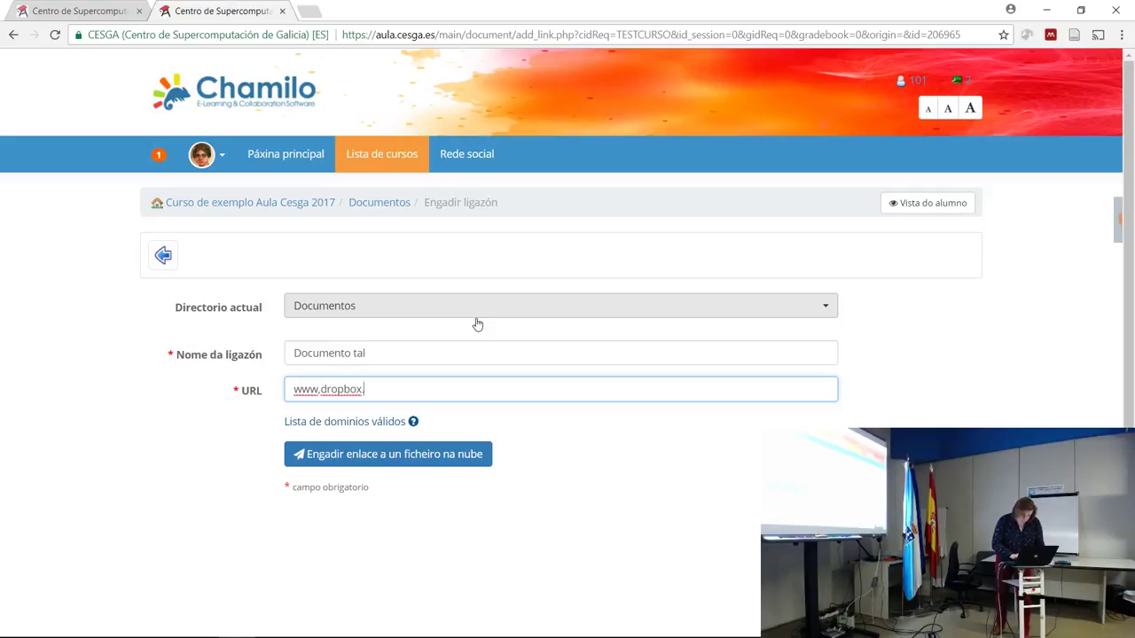
pyautogui.write('com/aaaa.jpg')
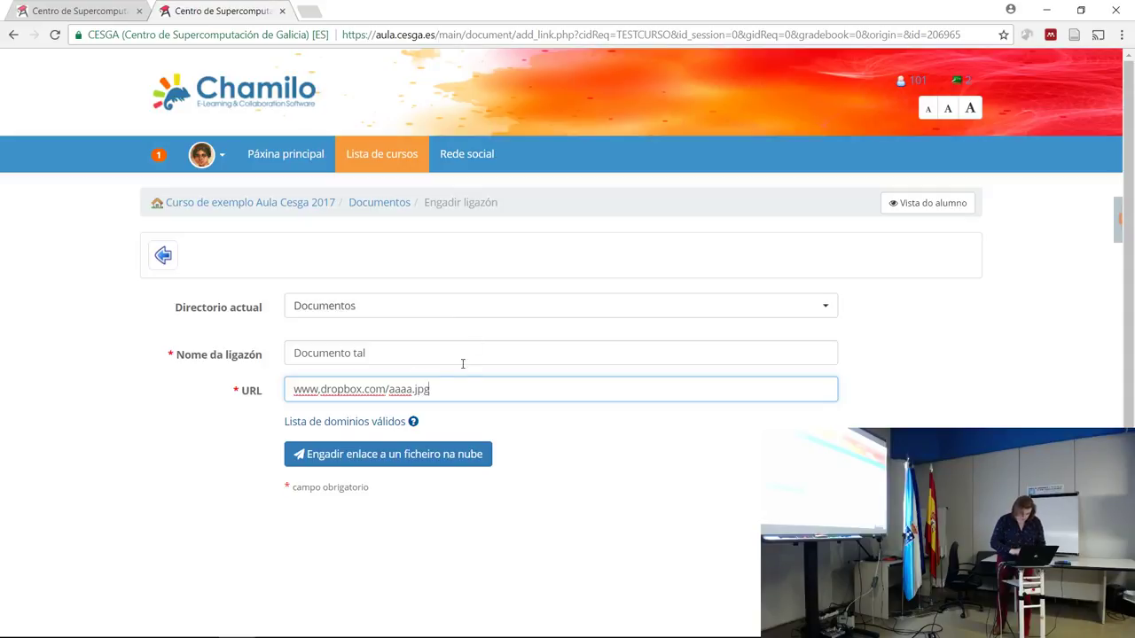
# Submit the link, dismiss the invalid-URL warning, and return to the Documentos list.
pyautogui.moveTo(396, 422)
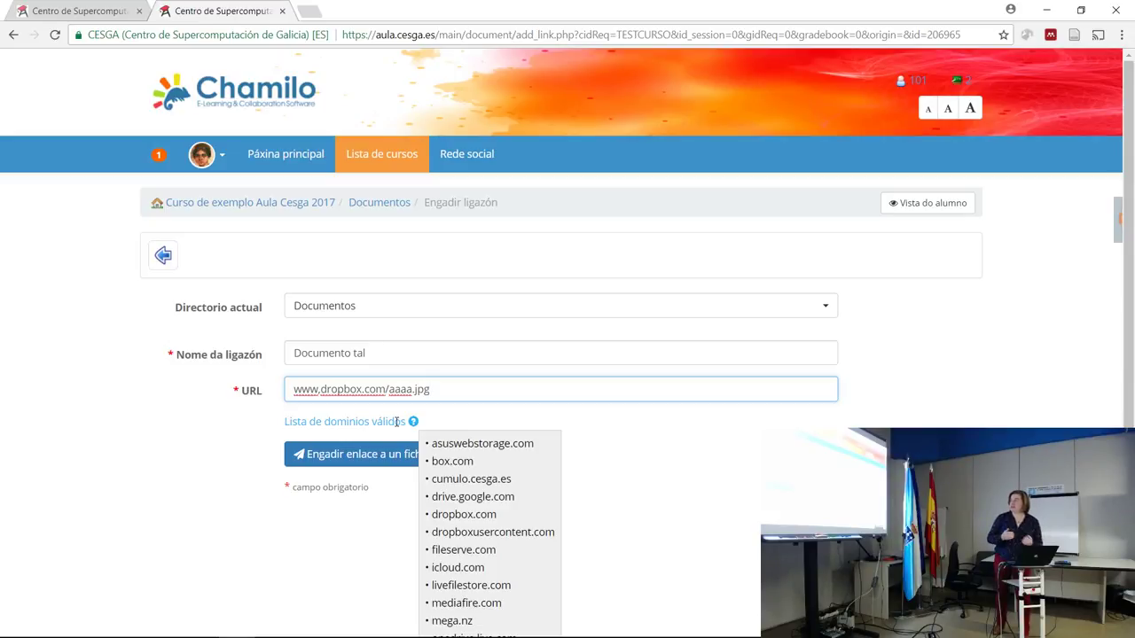
pyautogui.click(360, 454)
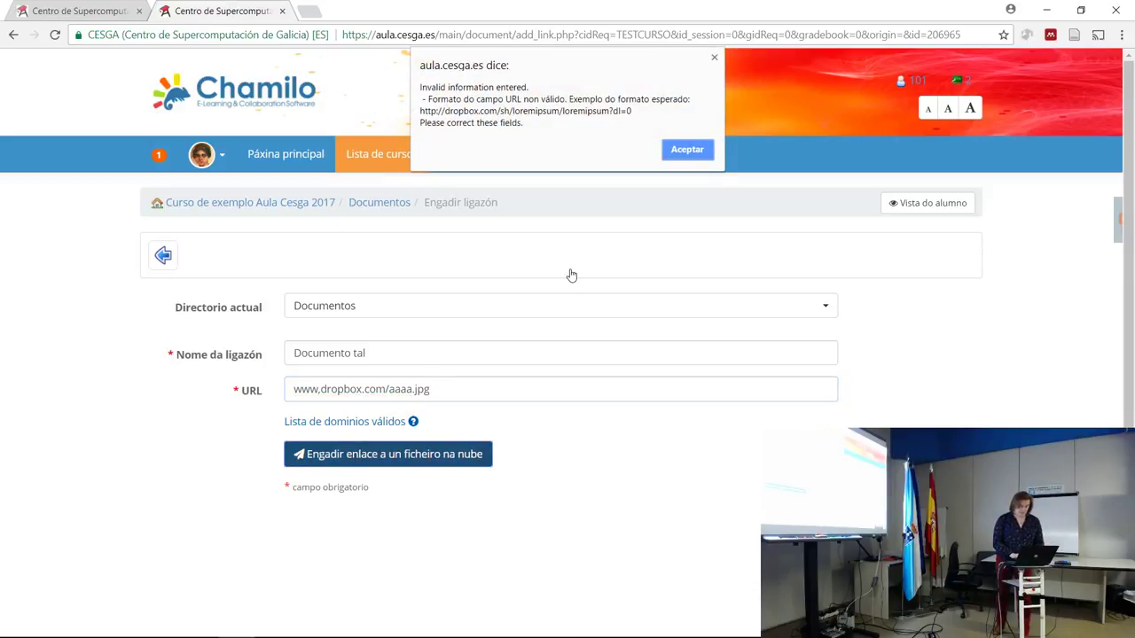
pyautogui.click(680, 155)
pyautogui.moveTo(452, 391); pyautogui.dragTo(276, 406)
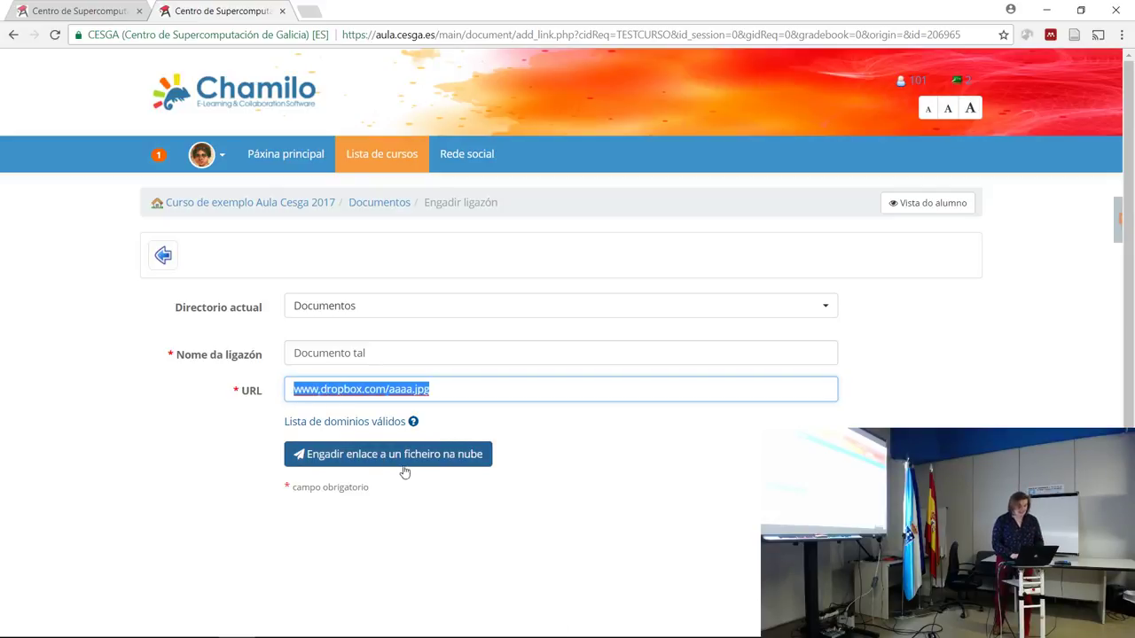
pyautogui.click(361, 208)
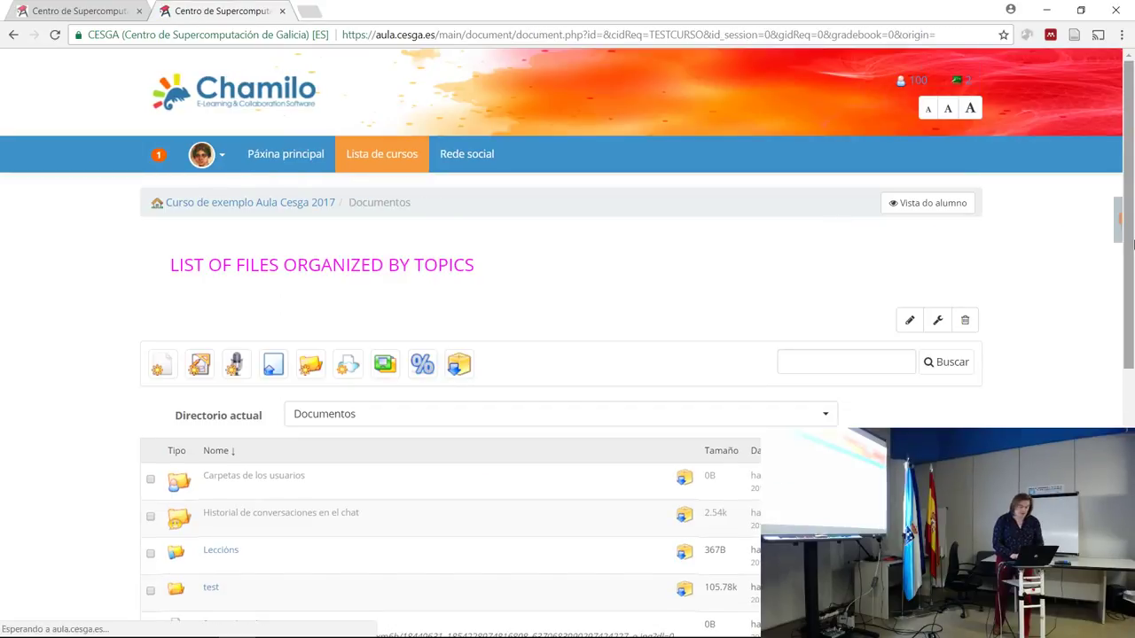
# Open the foto en la nube cloud file in Dropbox.
pyautogui.moveTo(1132, 244); pyautogui.dragTo(1130, 406)
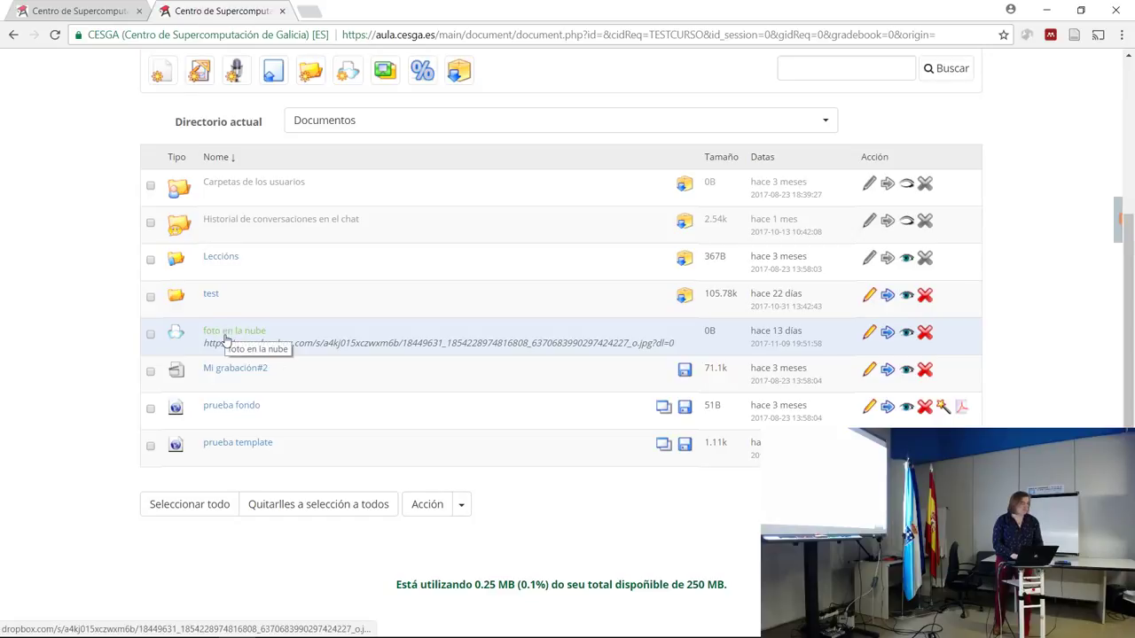
pyautogui.moveTo(226, 342); pyautogui.dragTo(399, 341)
pyautogui.click(538, 339)
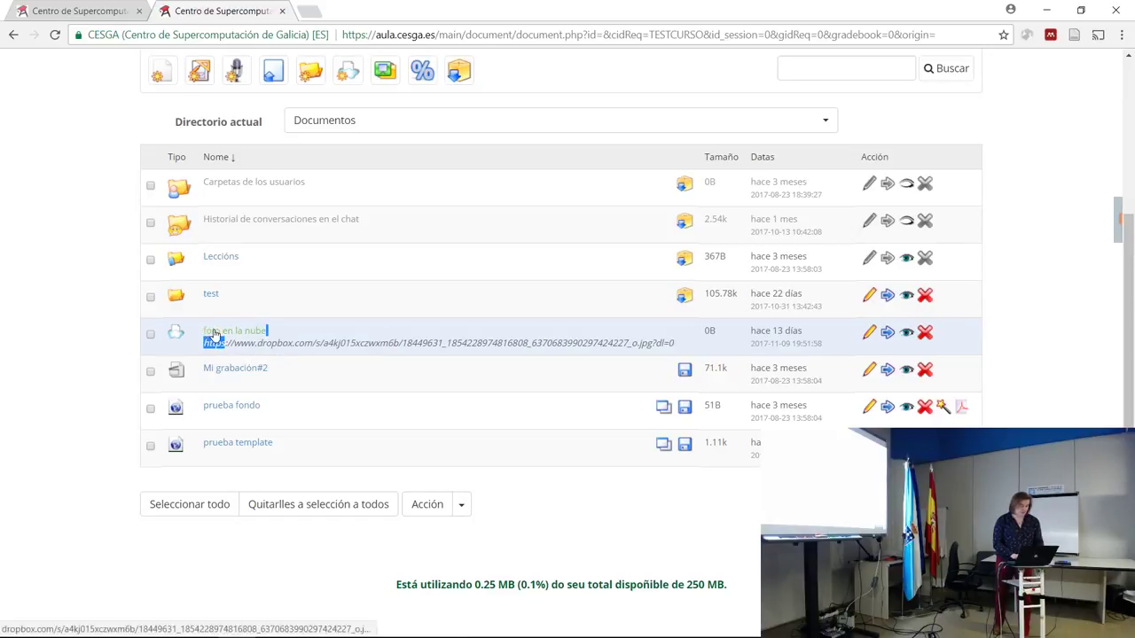
pyautogui.click(213, 334)
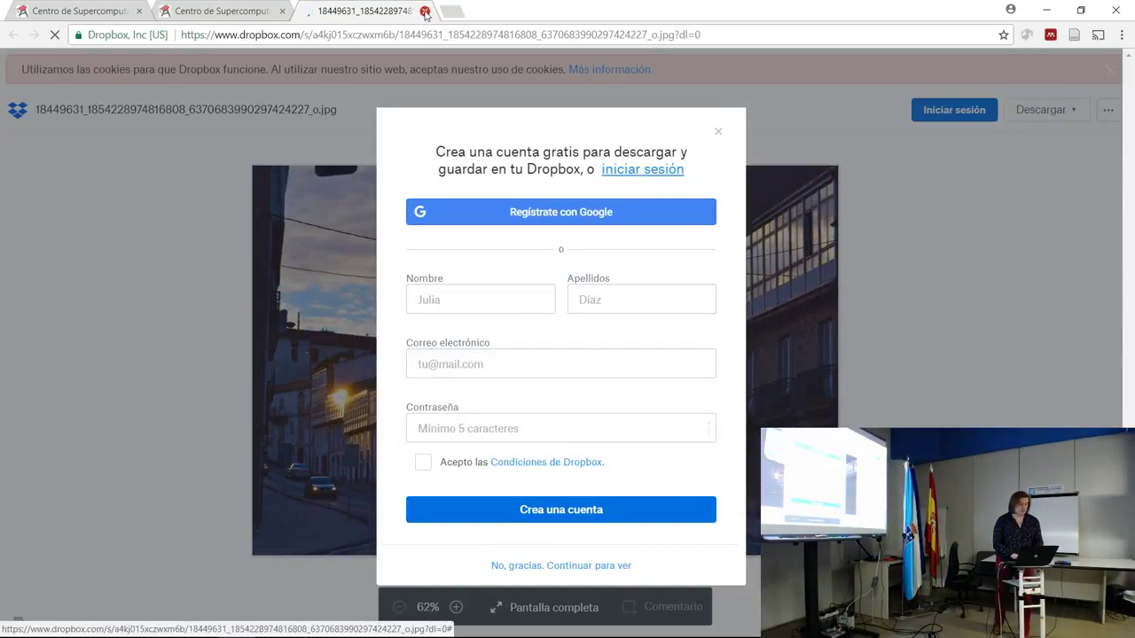
# Close the Dropbox tab, view the foto en la nube edit form, then go to Páxina principal.
pyautogui.click(425, 11)
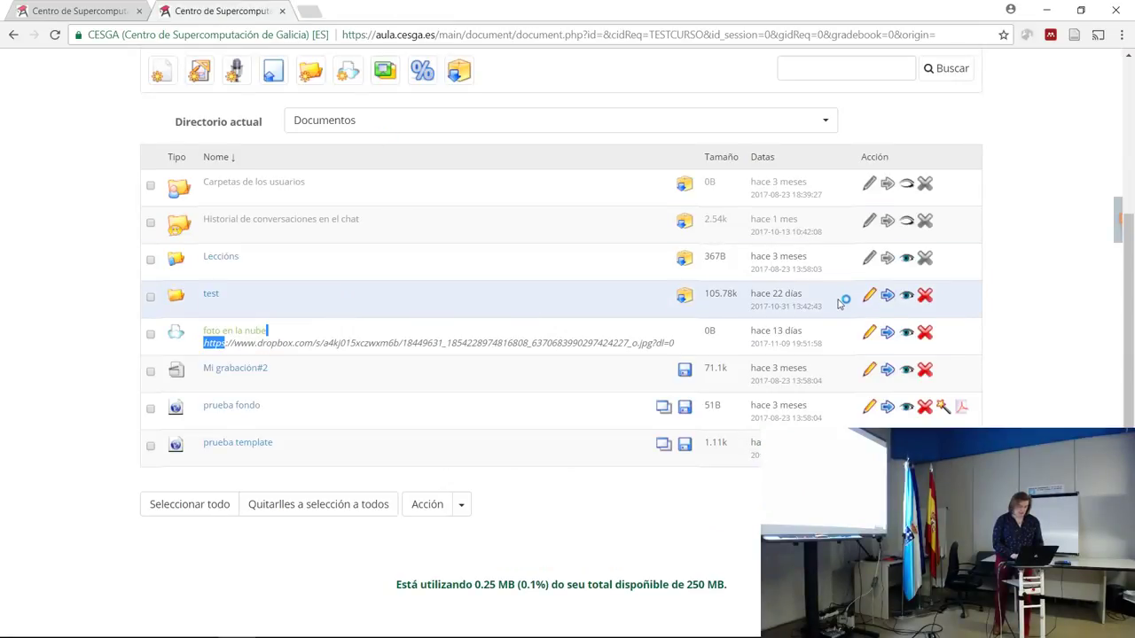
pyautogui.click(868, 333)
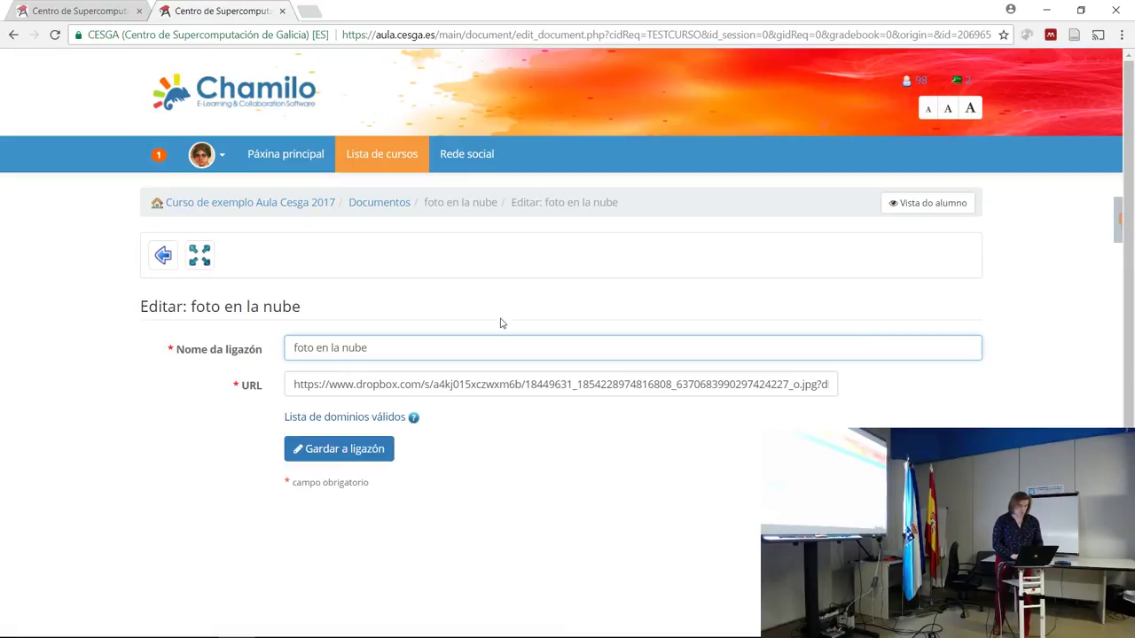
pyautogui.click(268, 155)
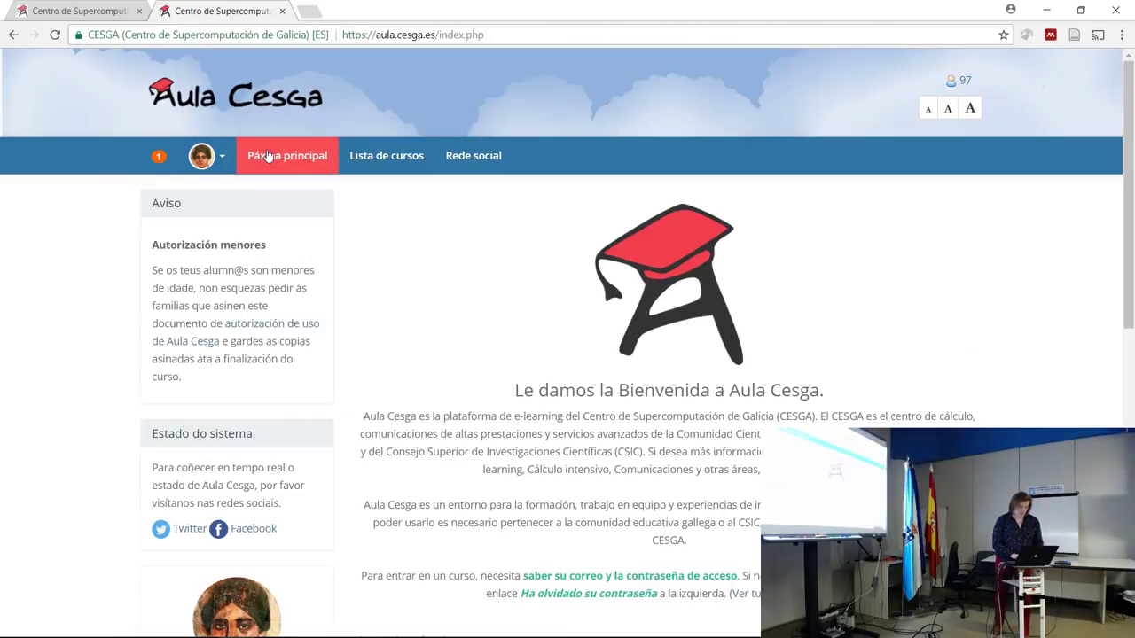
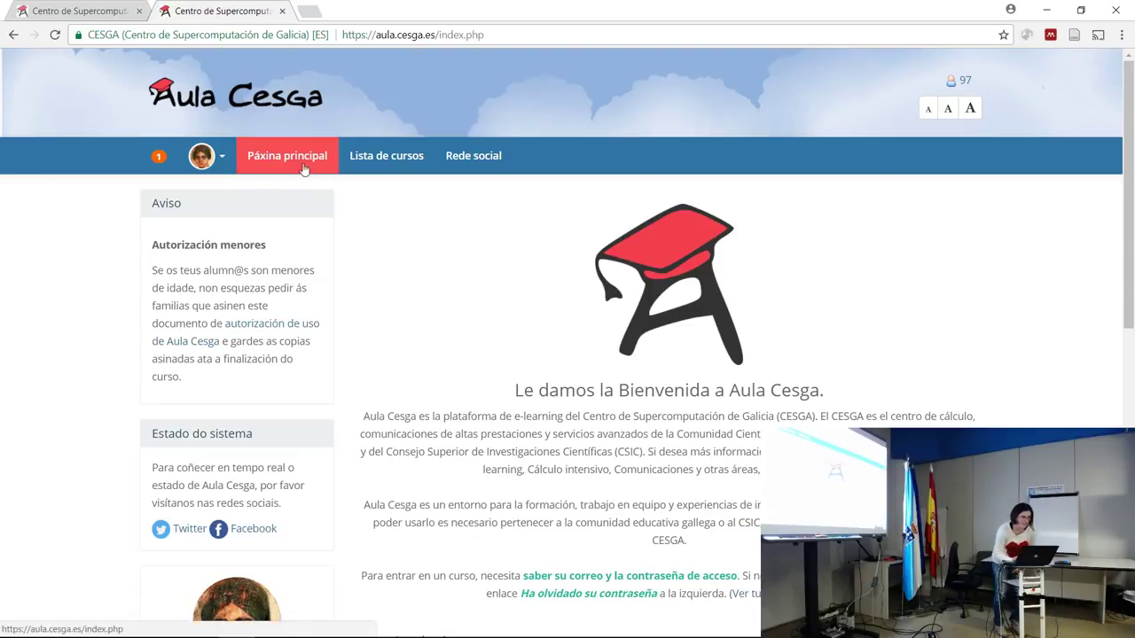
# Open the Tests section of the Curso de exemplo Aula Cesga 2017 course from the course list.
pyautogui.click(373, 156)
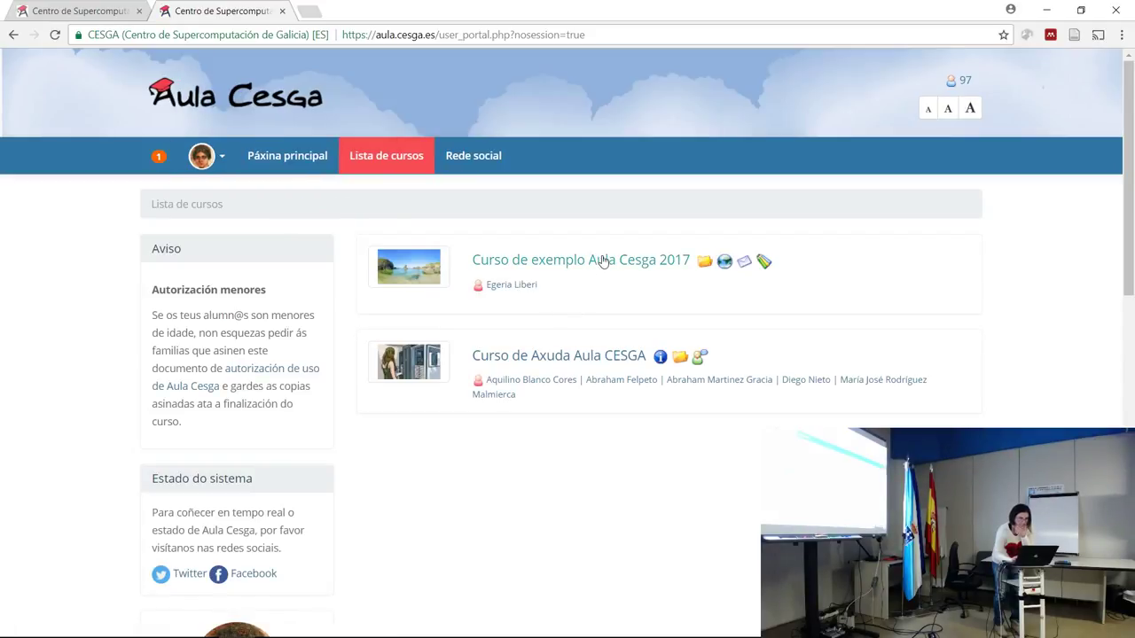
pyautogui.click(602, 265)
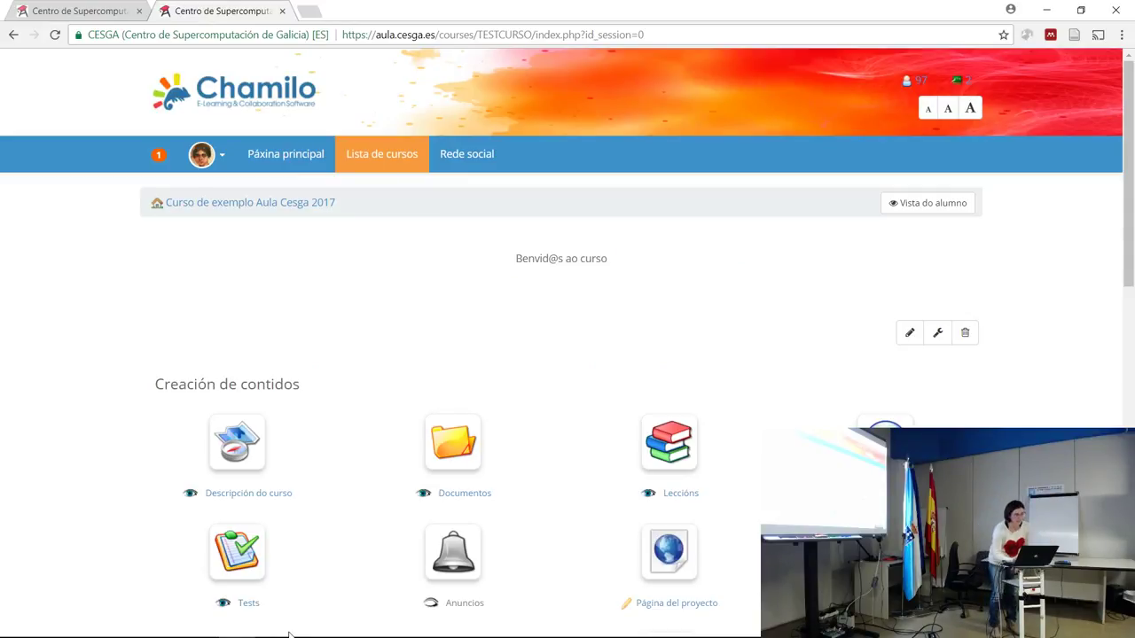
pyautogui.click(242, 543)
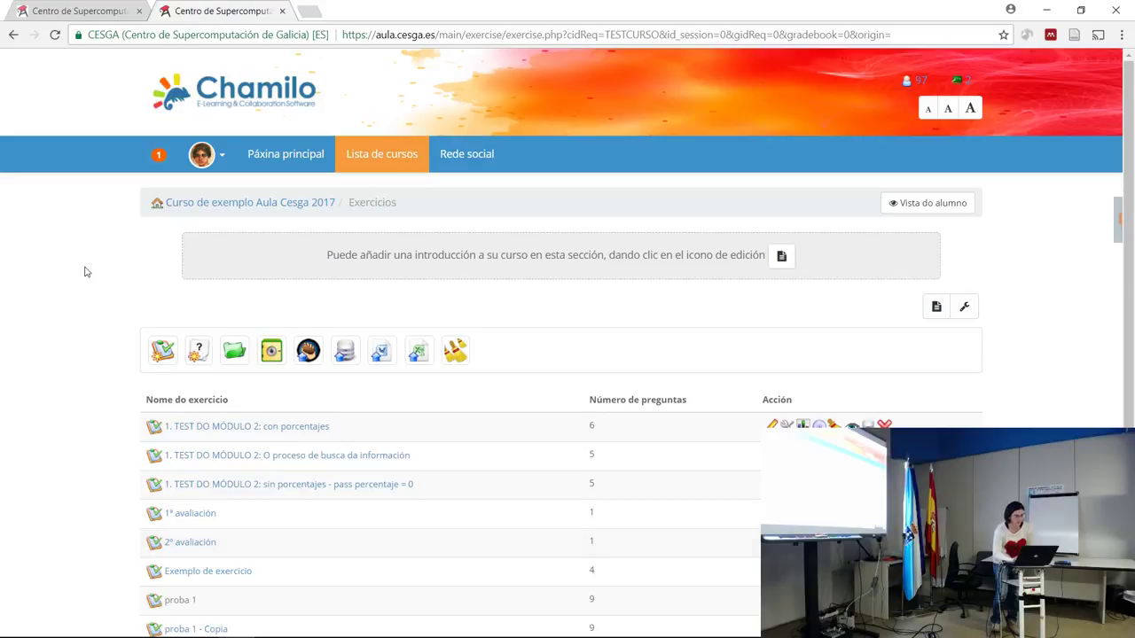
# Create a new exercise named 'Test Noa' and go on to preparing its questions.
pyautogui.click(162, 361)
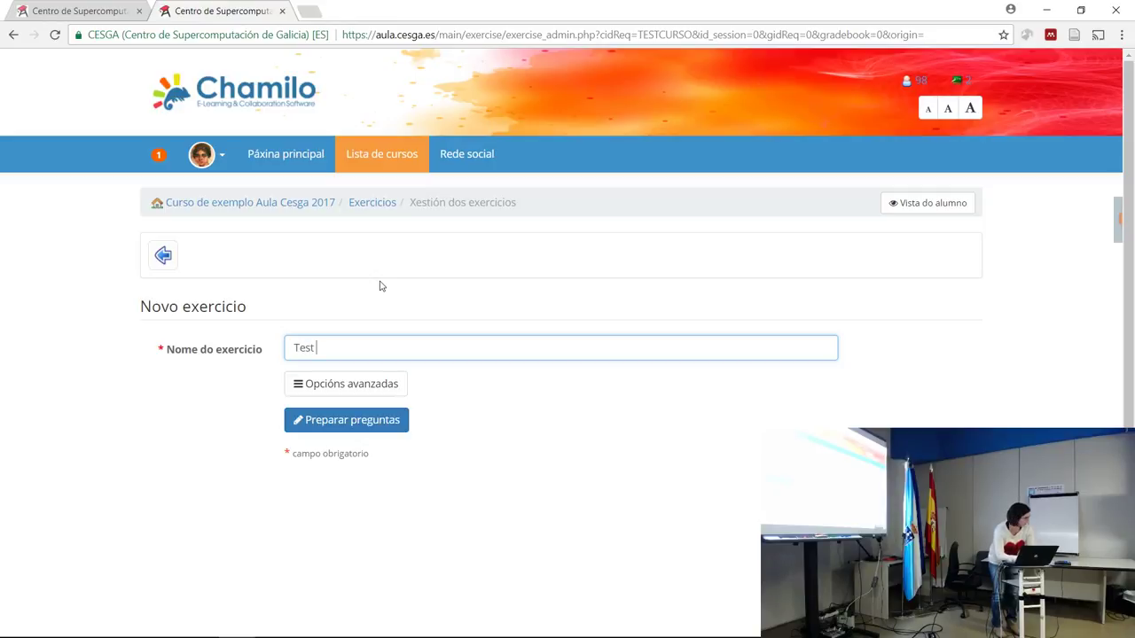
pyautogui.click(362, 429)
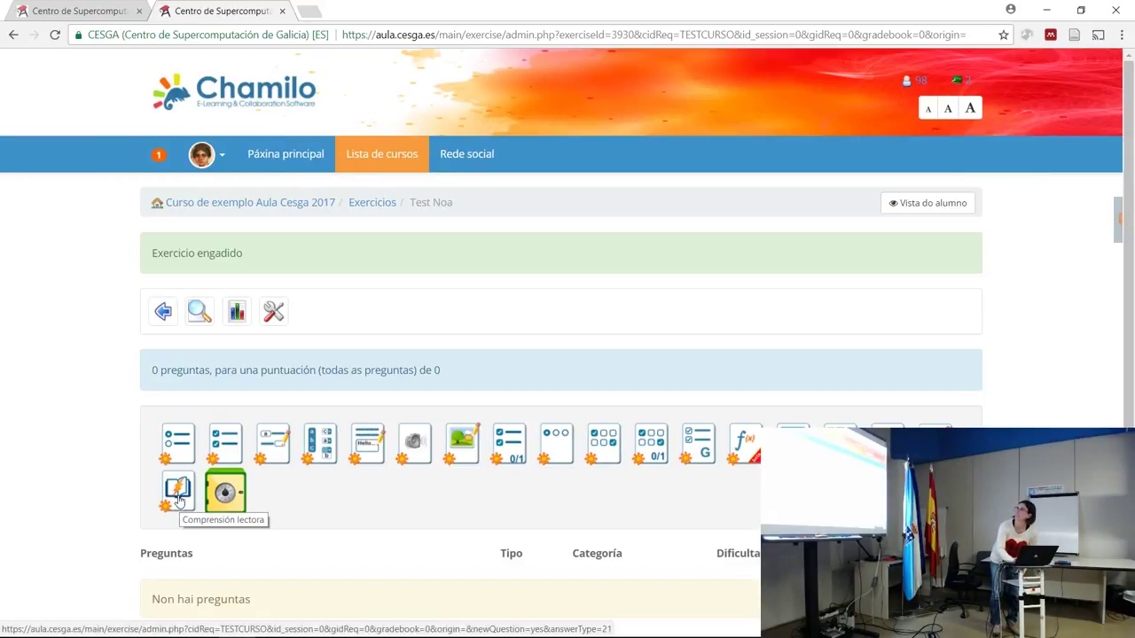
# Add a Comprensión lectora question with difficulty 100 palabras por minuto.
pyautogui.click(179, 501)
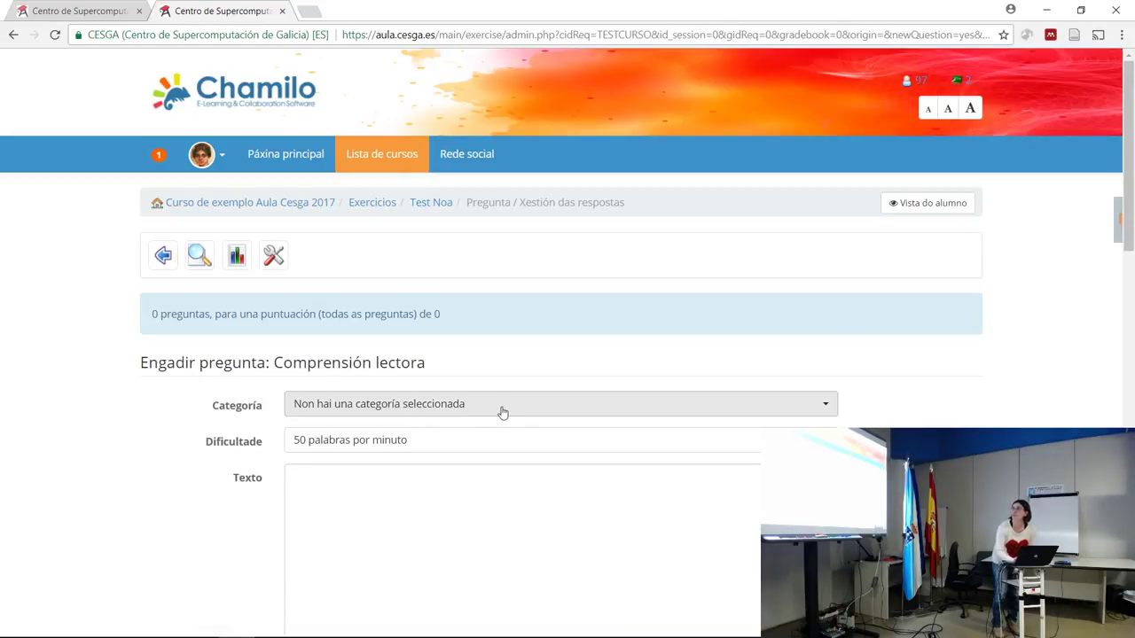
pyautogui.click(476, 440)
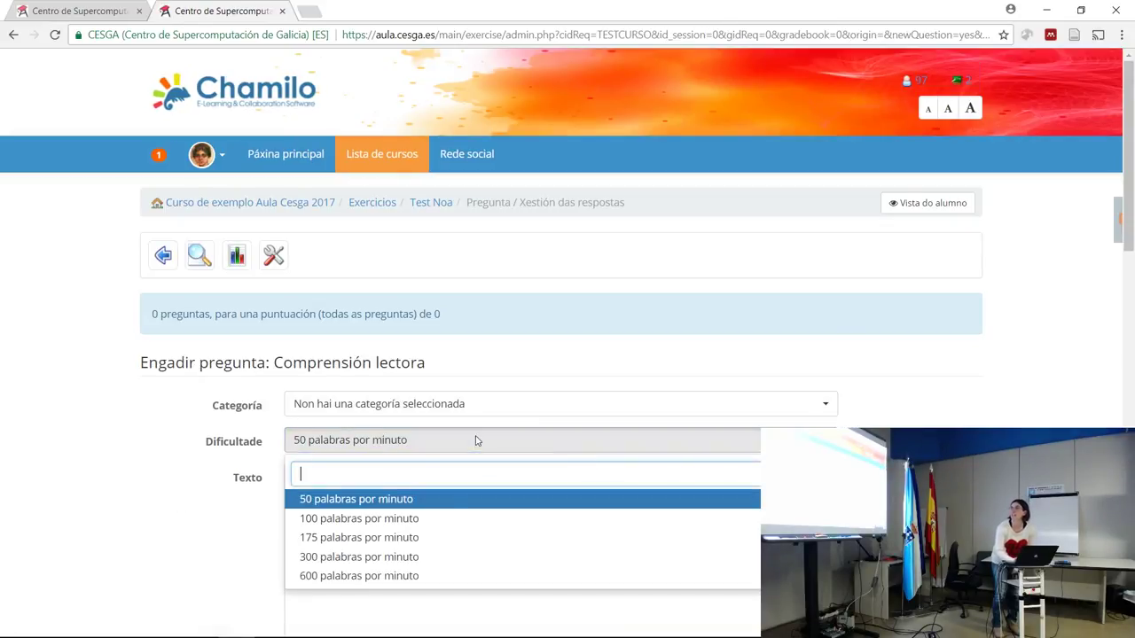
pyautogui.click(405, 518)
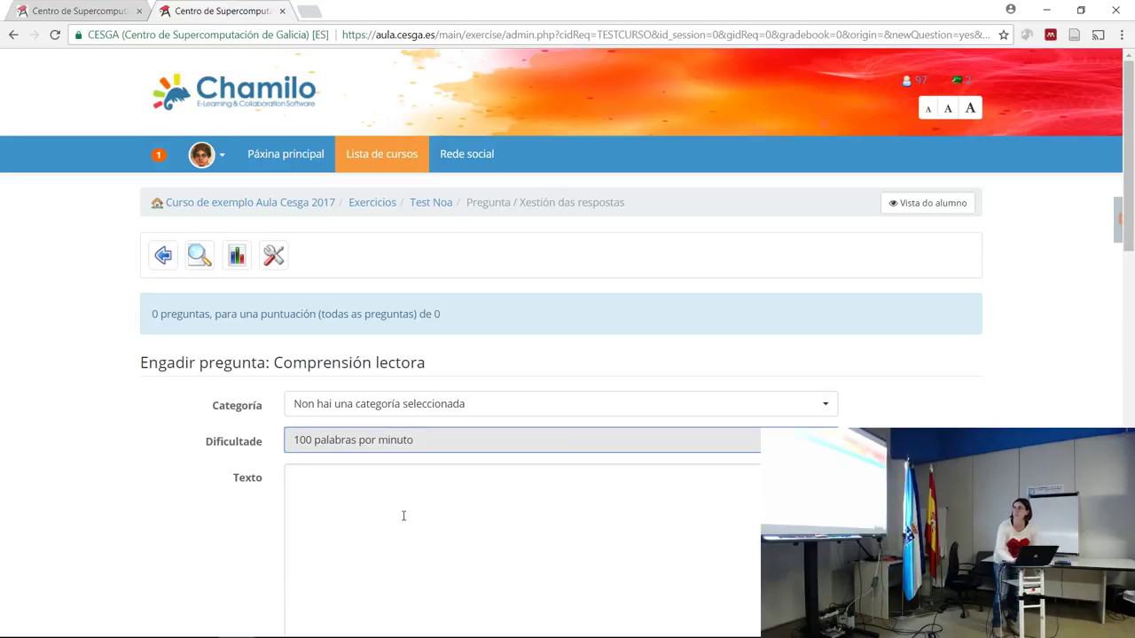
# Write 'Ler este texto moi rápido' in the reading text and paste it repeatedly.
pyautogui.click(403, 515)
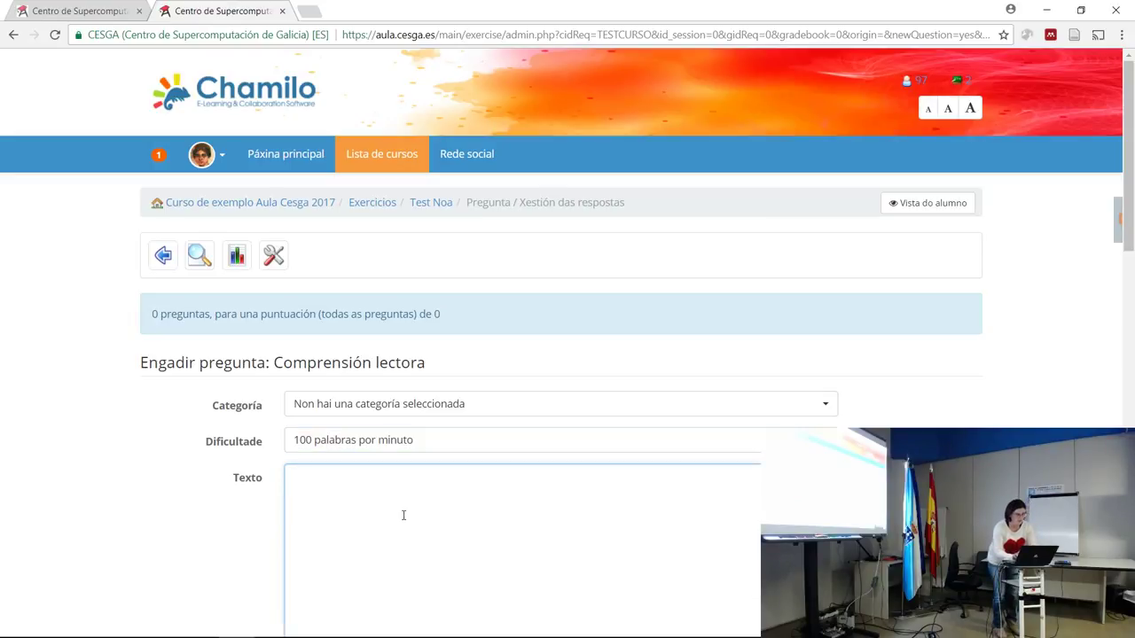
pyautogui.write('Ler este texto moi rápiro')
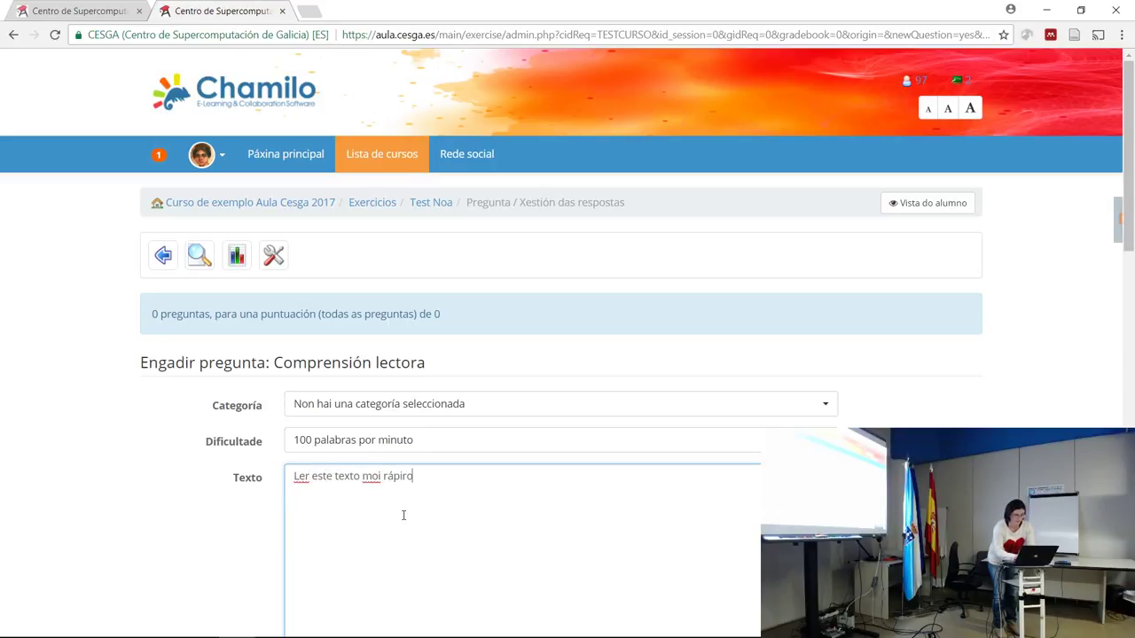
pyautogui.press('BackSpace')
pyautogui.press('BackSpace')
pyautogui.hotkey('shift', 'Left')
pyautogui.hotkey('shift', 'Left')
pyautogui.hotkey('shift', 'Left')
pyautogui.hotkey('shift', 'Left')
pyautogui.hotkey('shift', 'Left')
pyautogui.hotkey('shift', 'Left')
pyautogui.hotkey('shift', 'Left')
pyautogui.hotkey('shift', 'Left')
pyautogui.hotkey('shift', 'Left')
pyautogui.hotkey('shift', 'Left')
pyautogui.hotkey('shift', 'Left')
pyautogui.hotkey('shift', 'Left')
pyautogui.hotkey('shift', 'Left')
pyautogui.hotkey('shift', 'Left')
pyautogui.hotkey('shift', 'Left')
pyautogui.hotkey('shift', 'Left')
pyautogui.hotkey('shift', 'Left')
pyautogui.hotkey('shift', 'Left')
pyautogui.hotkey('shift', 'Left')
pyautogui.hotkey('shift', 'Left')
pyautogui.hotkey('ctrl', 'c')
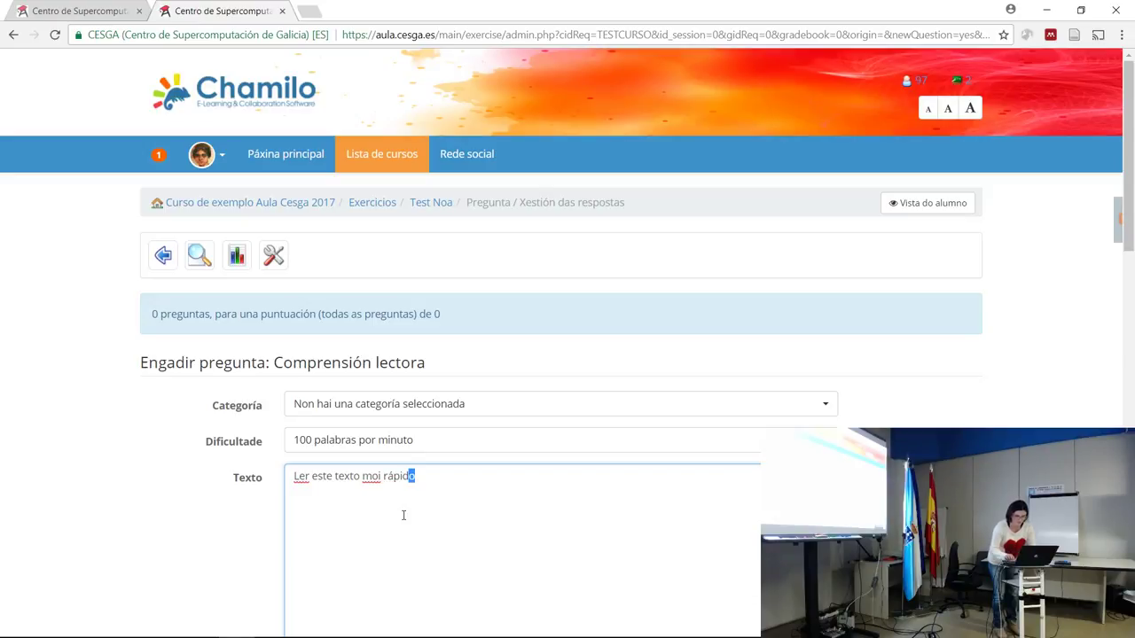
pyautogui.press('Right')
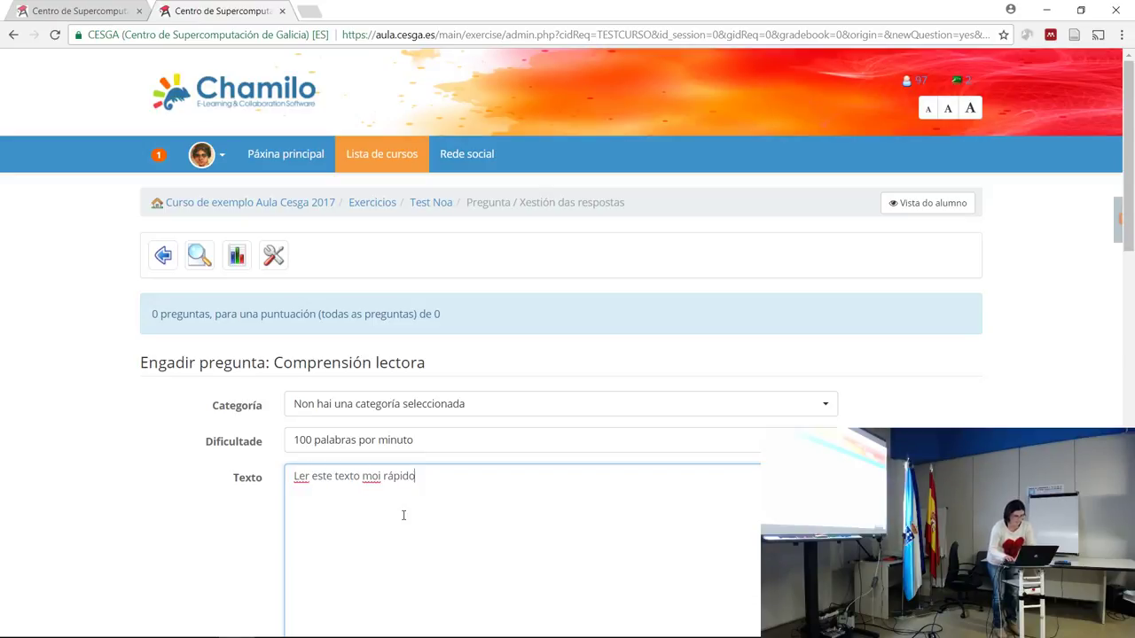
pyautogui.hotkey('ctrl', 'v')
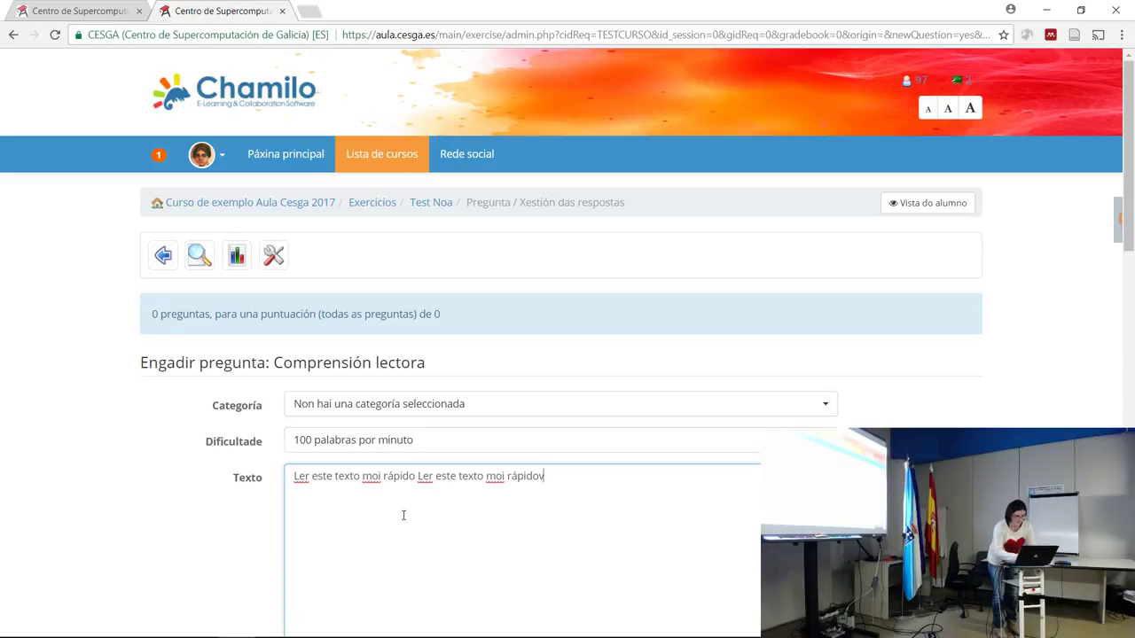
pyautogui.hotkey('ctrl', 'v')
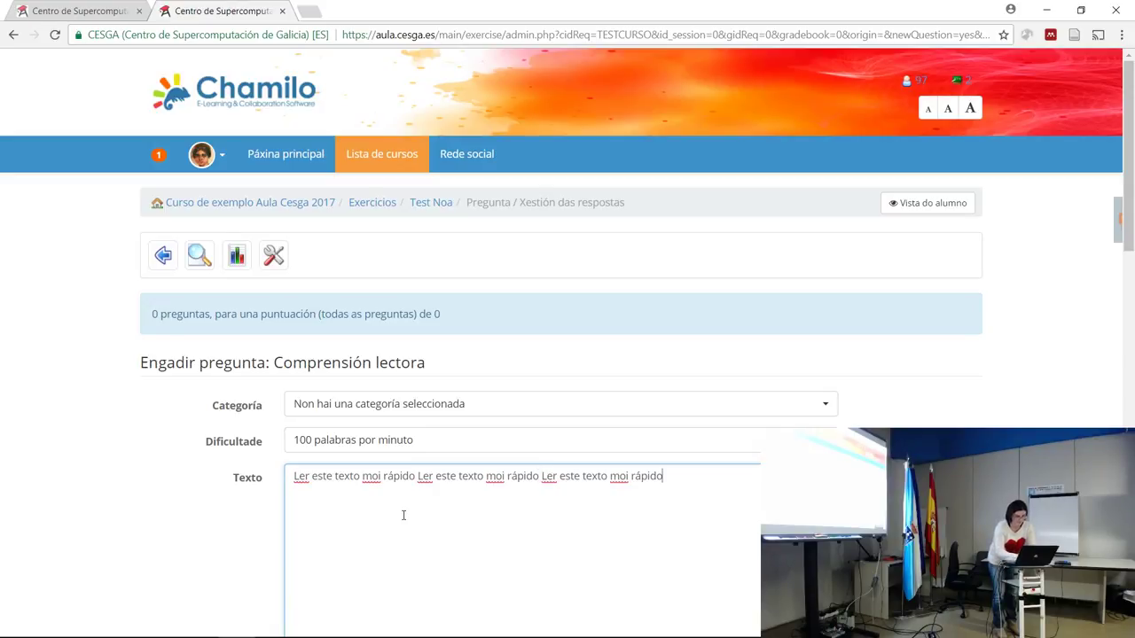
pyautogui.hotkey('ctrl', 'v')
pyautogui.hotkey('ctrl', 'v')
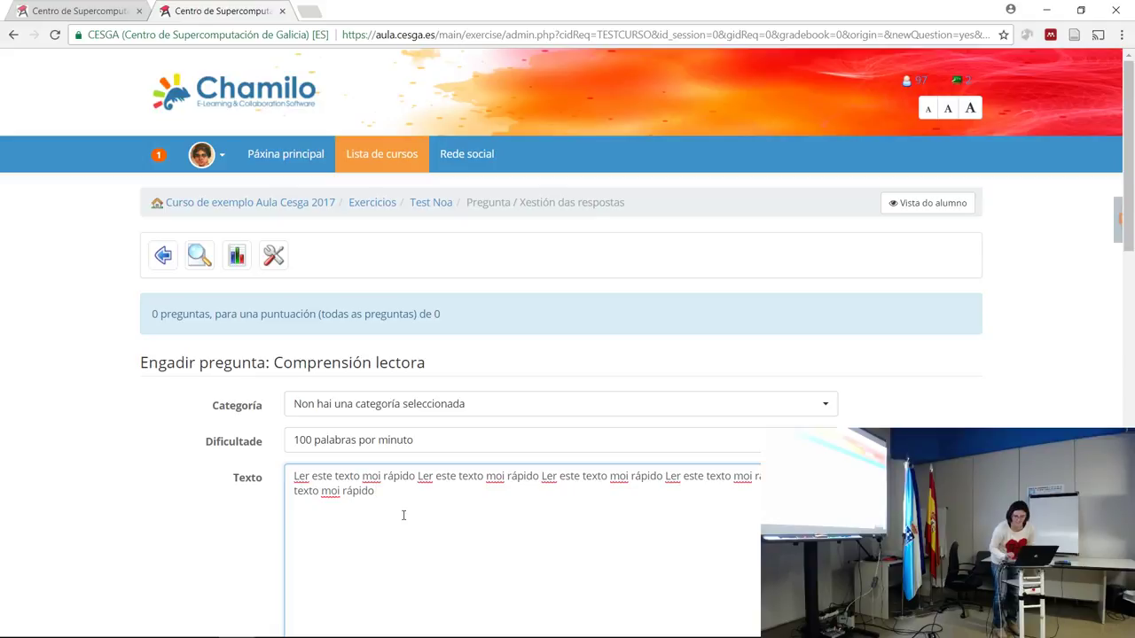
# Enter the question wording 'Este texto di:'.
pyautogui.scroll(-2, 409, 539)
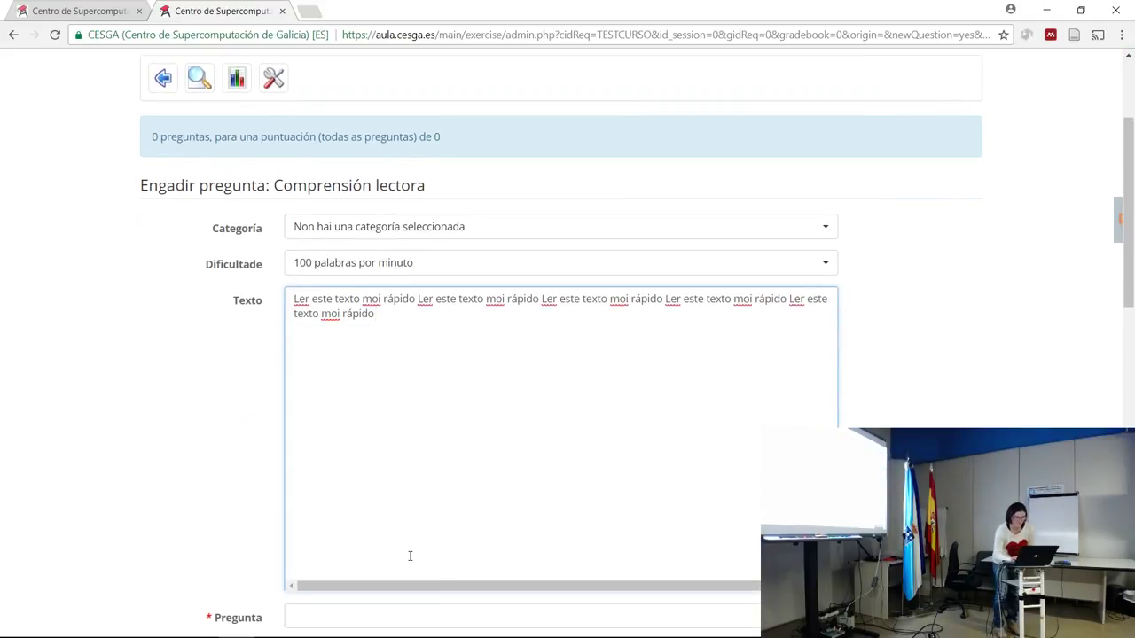
pyautogui.scroll(-1, 410, 556)
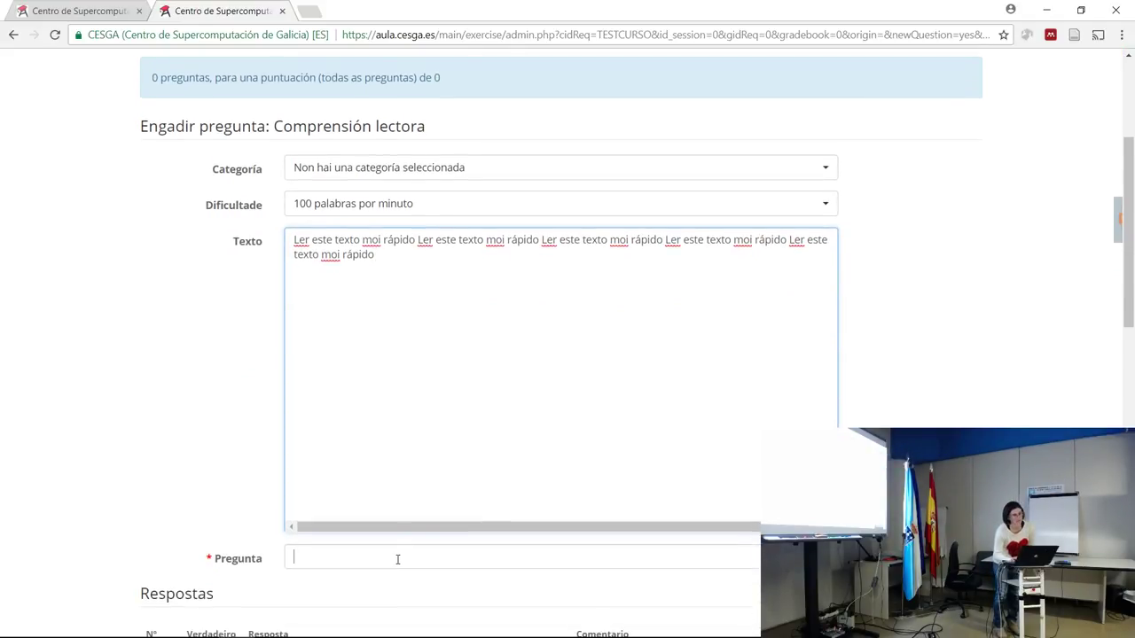
pyautogui.write('Qué')
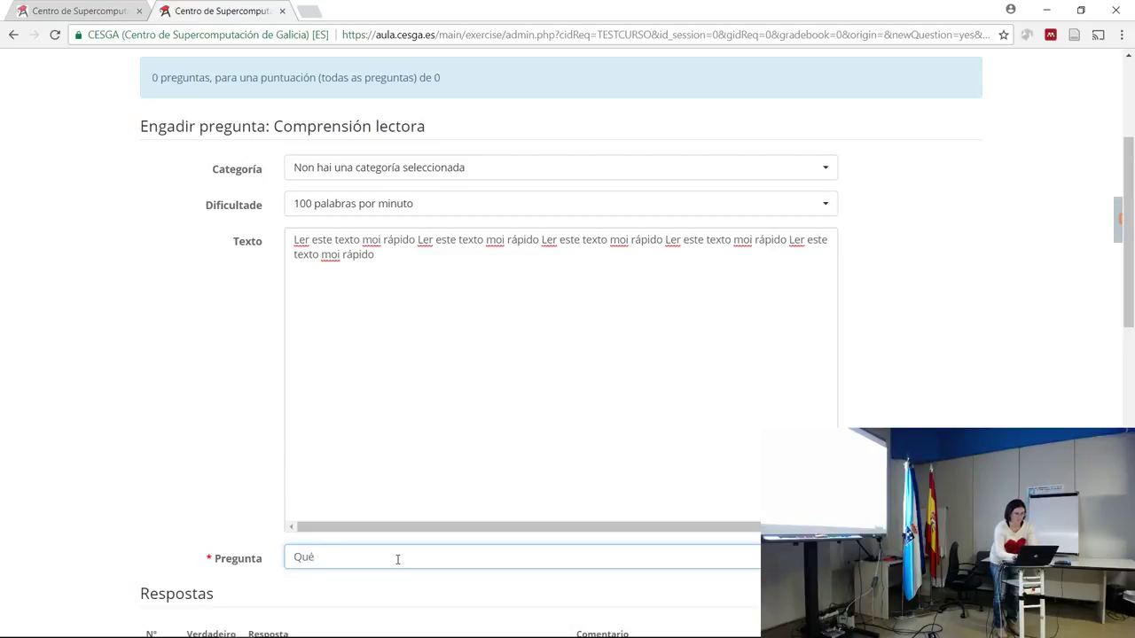
pyautogui.press('BackSpace')
pyautogui.press('BackSpace')
pyautogui.write('Este texto di:')
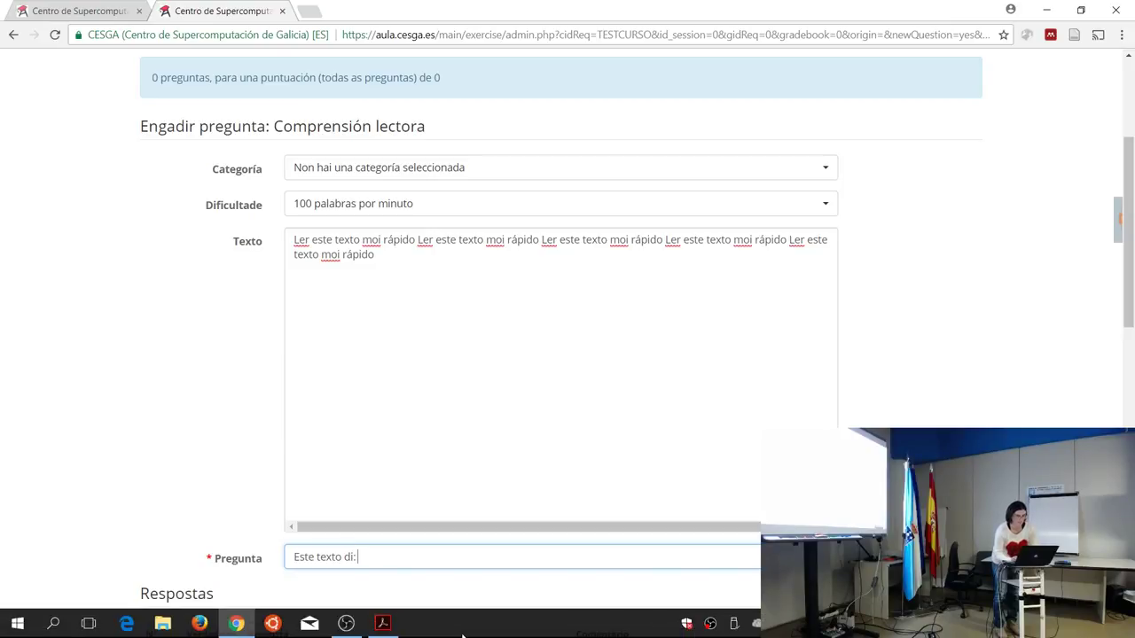
pyautogui.scroll(-1, 835, 199)
pyautogui.scroll(-2, 836, 200)
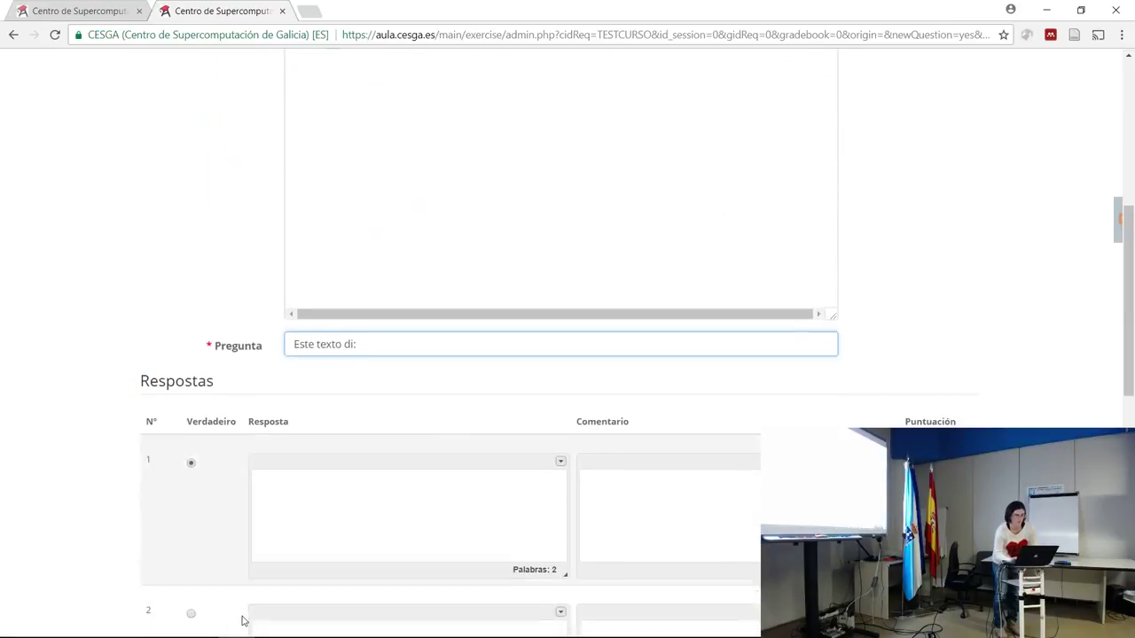
# Type a first answer 'Rápido' and add 'Ana' to the reading passage.
pyautogui.click(339, 512)
pyautogui.write('R')
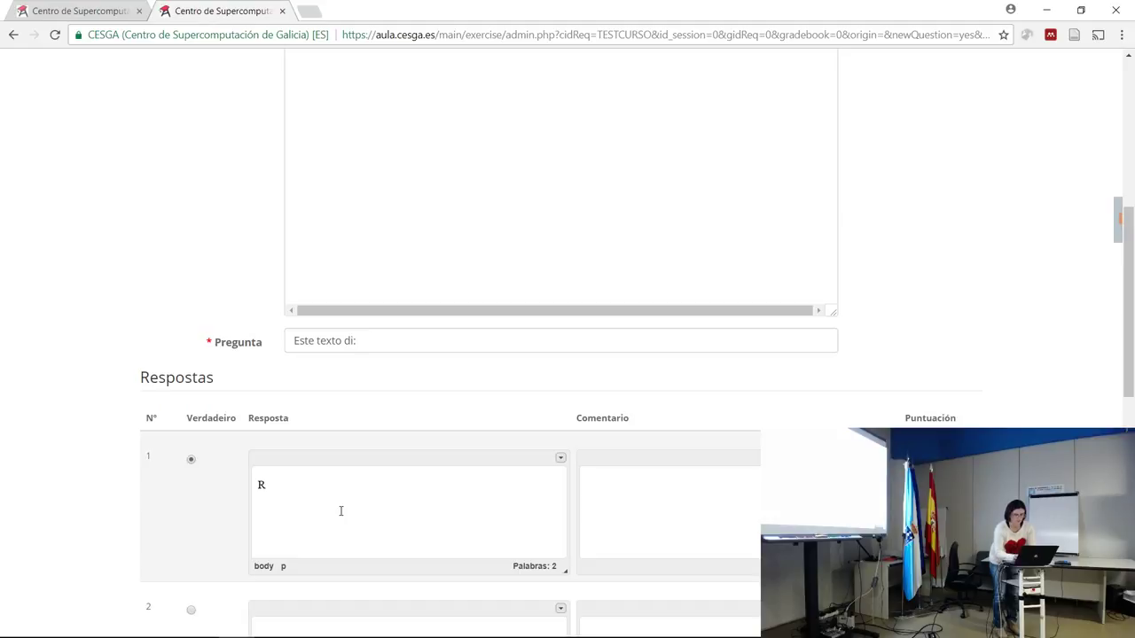
pyautogui.write('ápido')
pyautogui.click(674, 112)
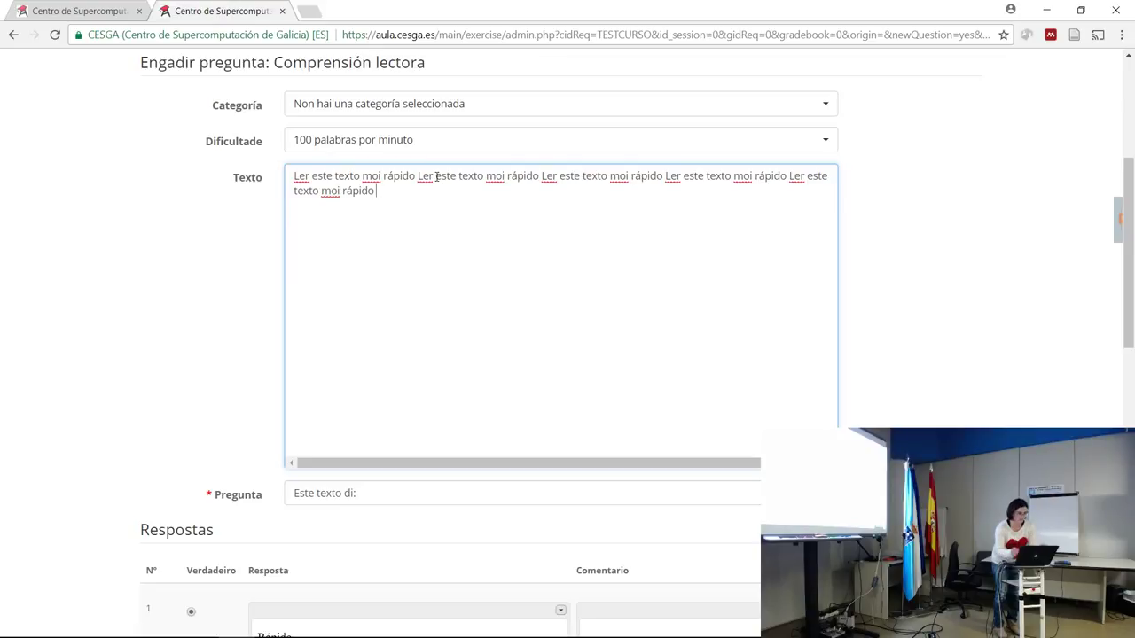
pyautogui.write('Anastasia')
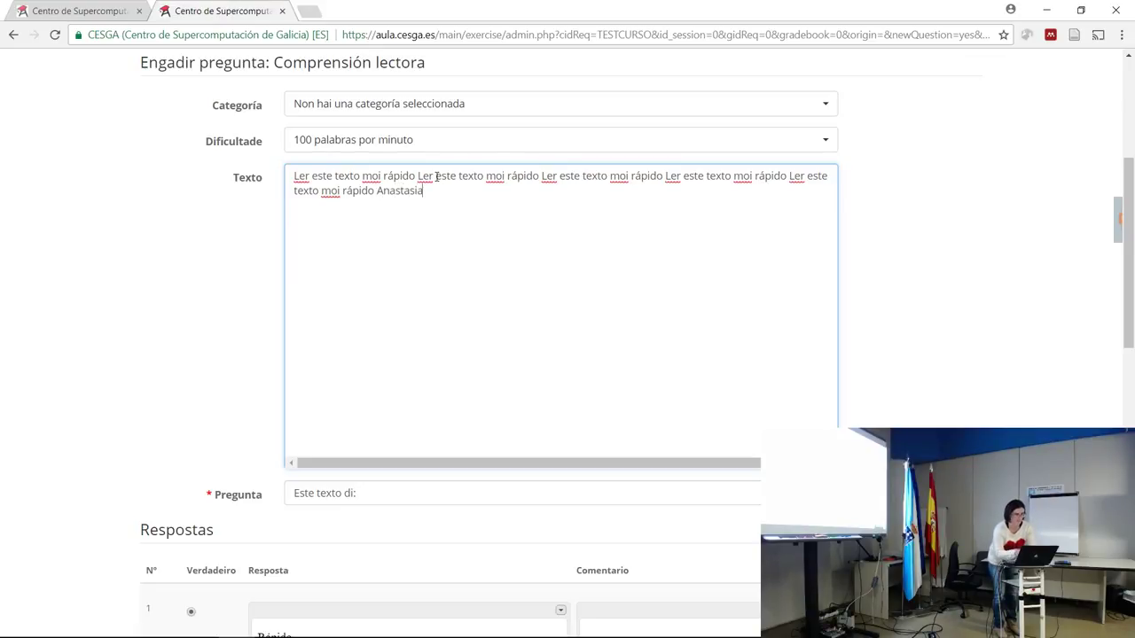
pyautogui.scroll(-3, 436, 176)
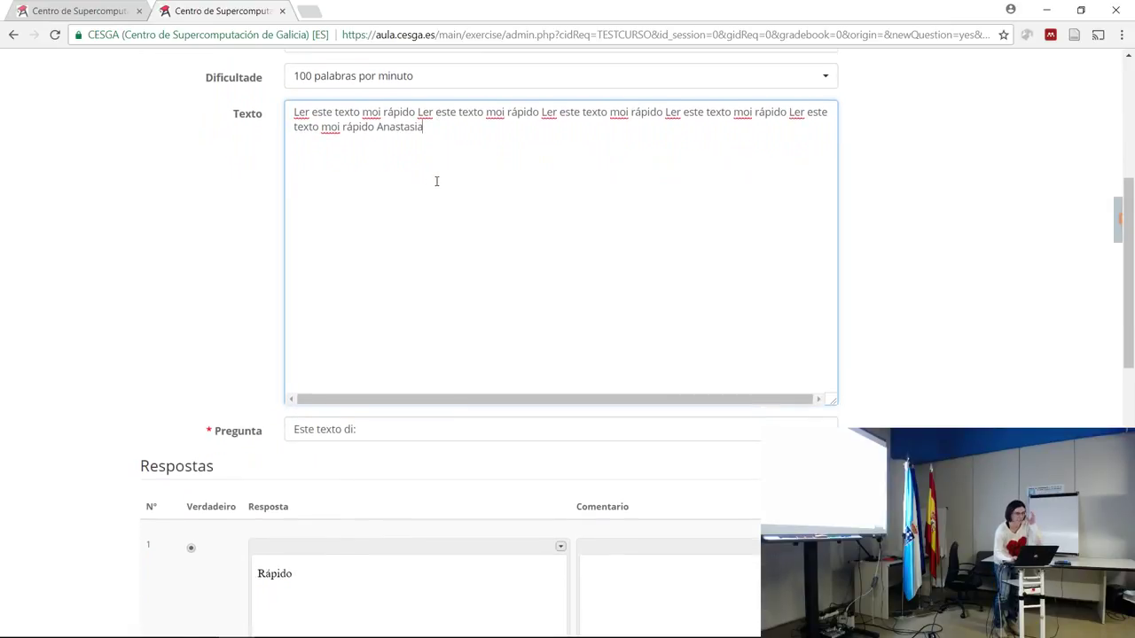
pyautogui.scroll(-1, 435, 184)
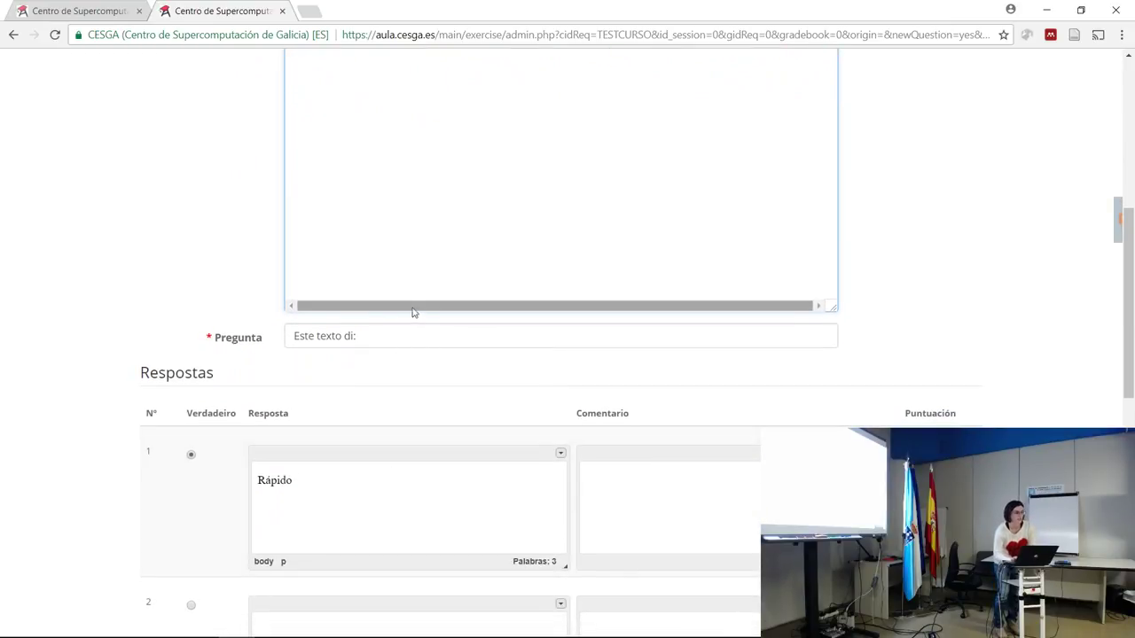
pyautogui.click(396, 344)
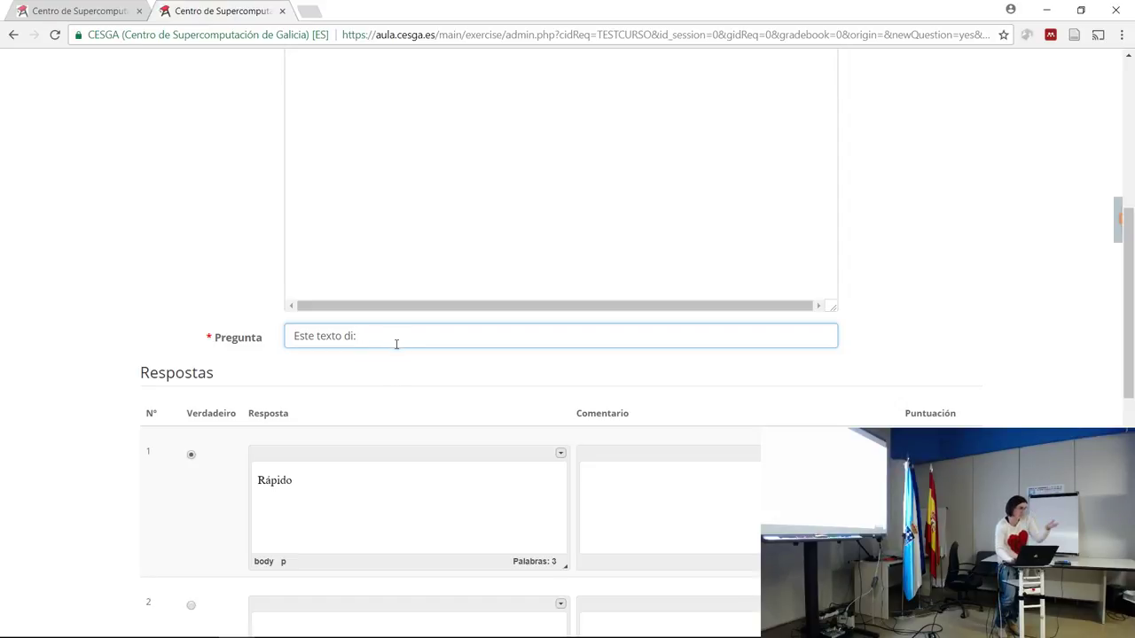
# Set the answers to Ana, Mano, Pepe and a fourth option, then add the question.
pyautogui.click(341, 483)
pyautogui.press('BackSpace')
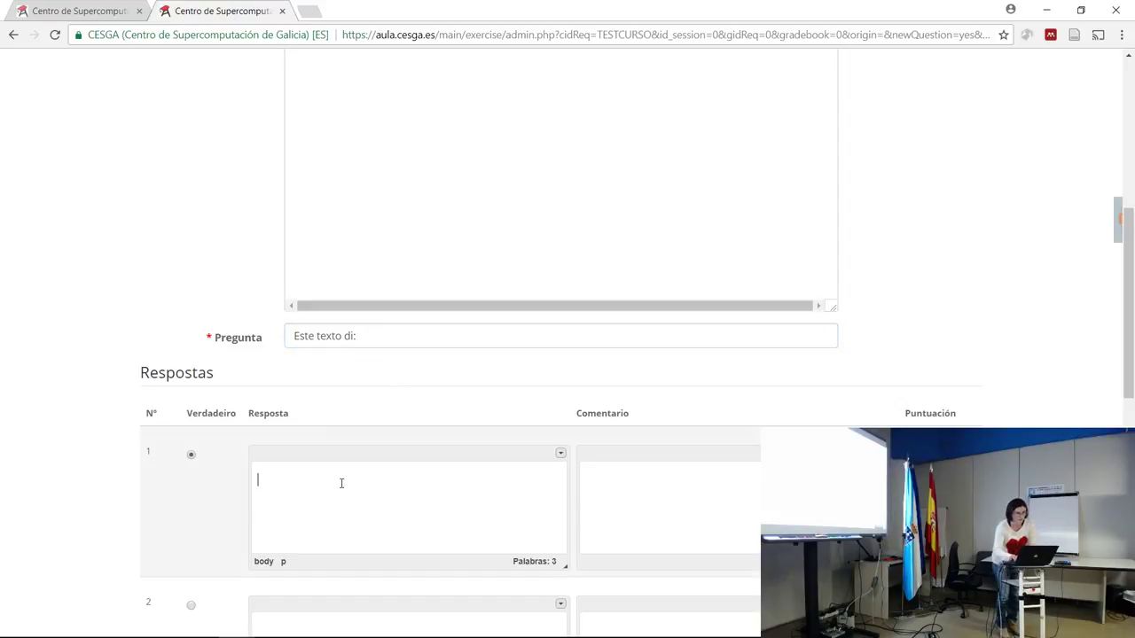
pyautogui.write('Anastasia')
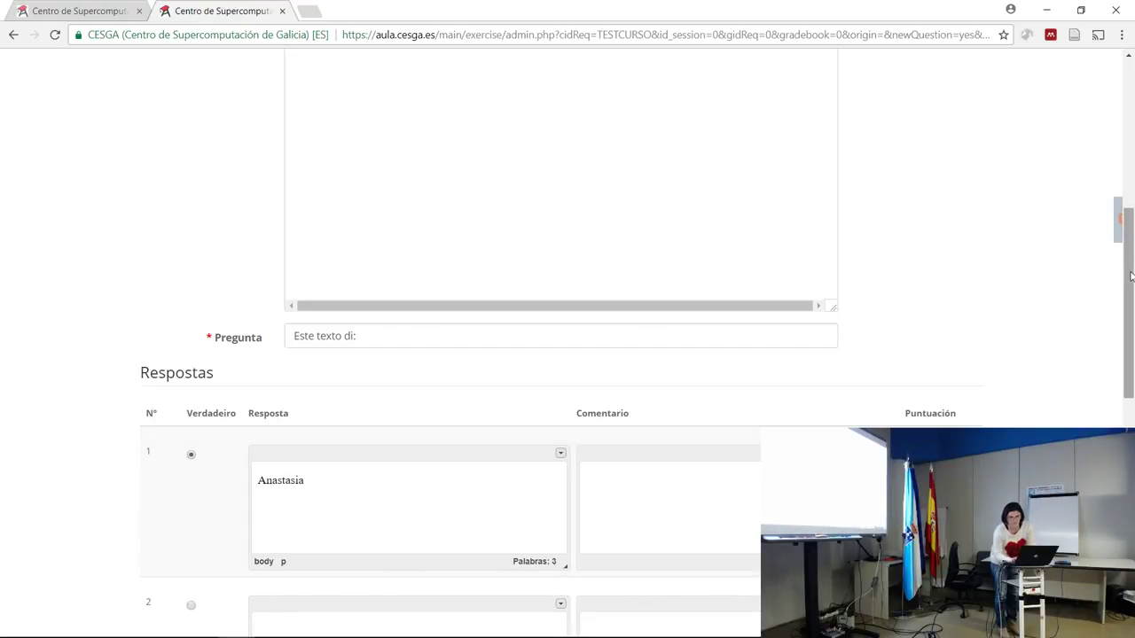
pyautogui.moveTo(1125, 266); pyautogui.dragTo(1124, 410)
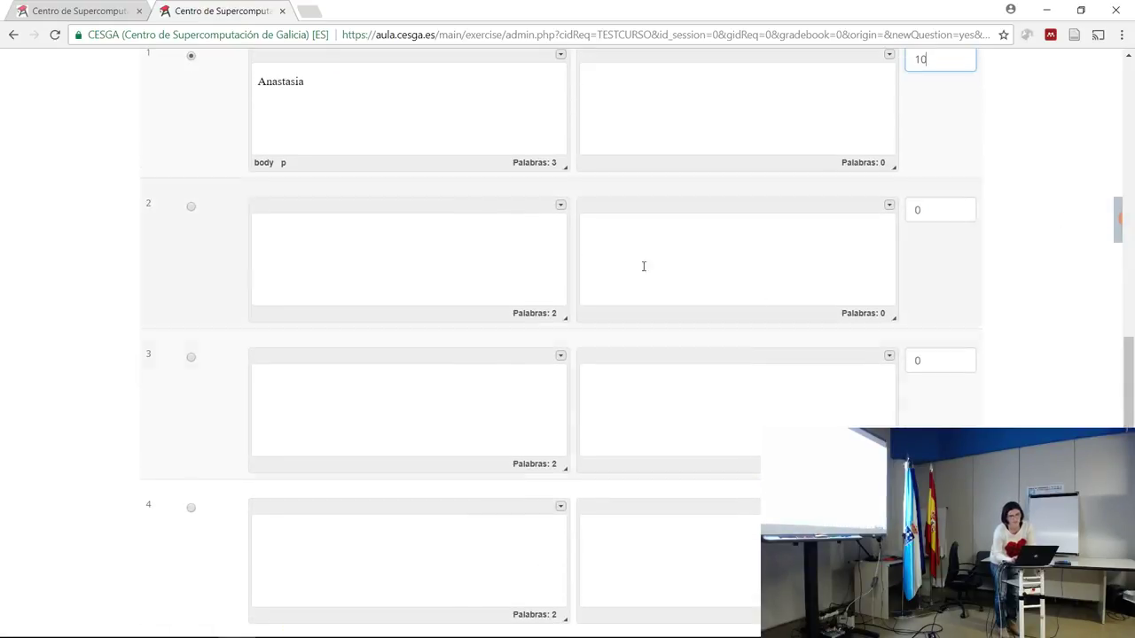
pyautogui.click(414, 232)
pyautogui.write('Manolo')
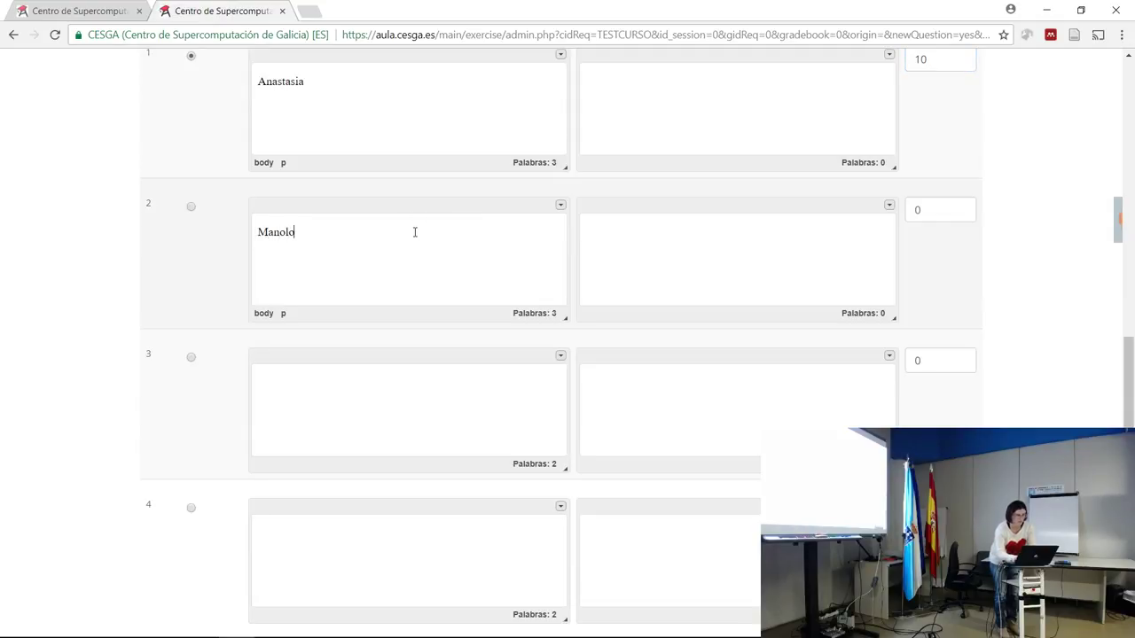
pyautogui.click(382, 419)
pyautogui.write('Pepe')
pyautogui.click(319, 588)
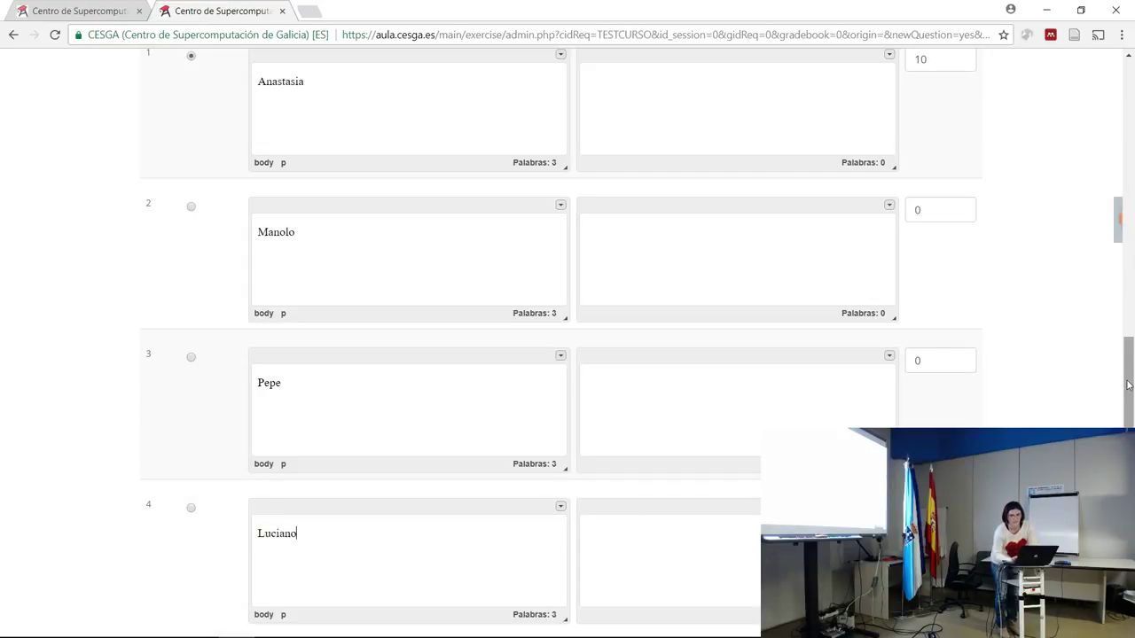
pyautogui.scroll(-3, 1124, 385)
pyautogui.click(509, 437)
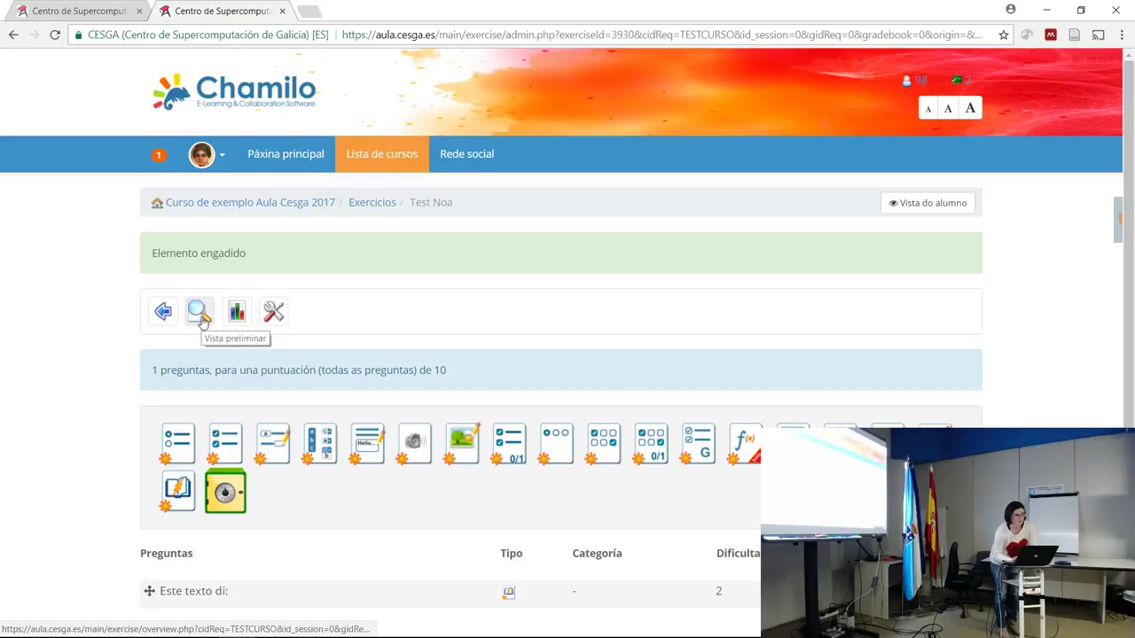
# Preview Test Noa as a student and start the attempt.
pyautogui.click(199, 318)
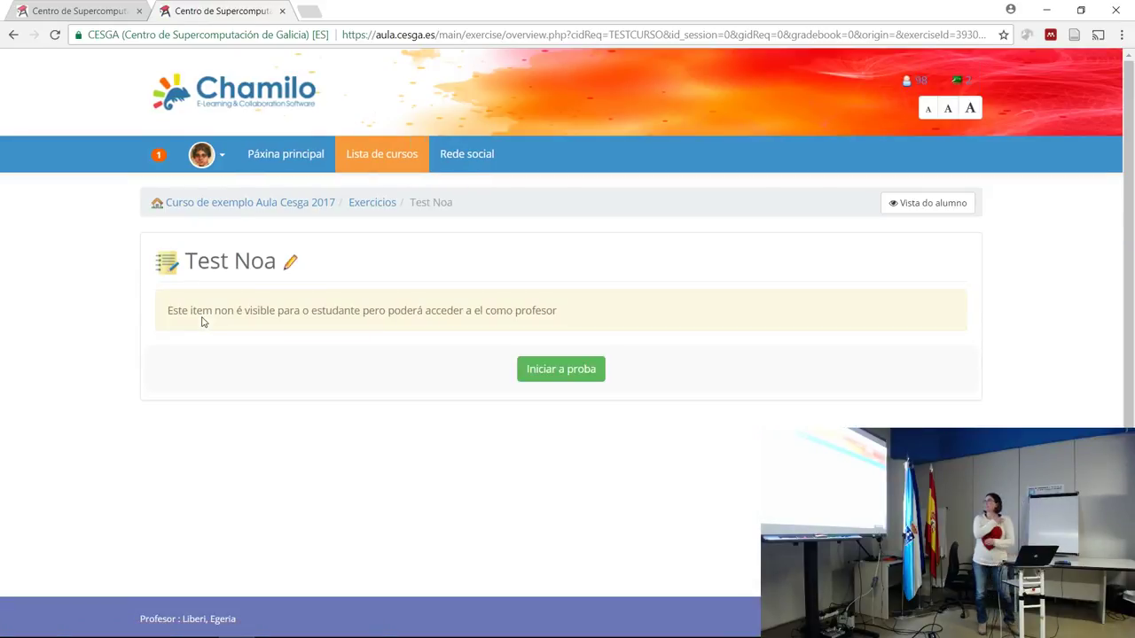
pyautogui.click(590, 372)
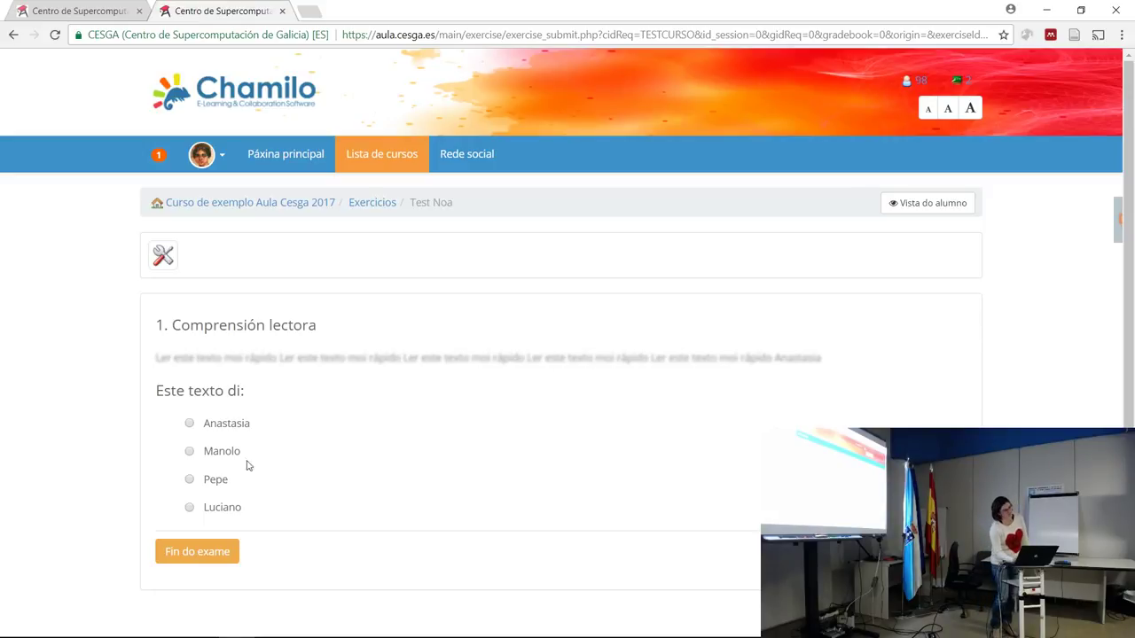
# Pick the correct first answer, finish the test for scoring, and open Test Noa's editing page.
pyautogui.click(190, 424)
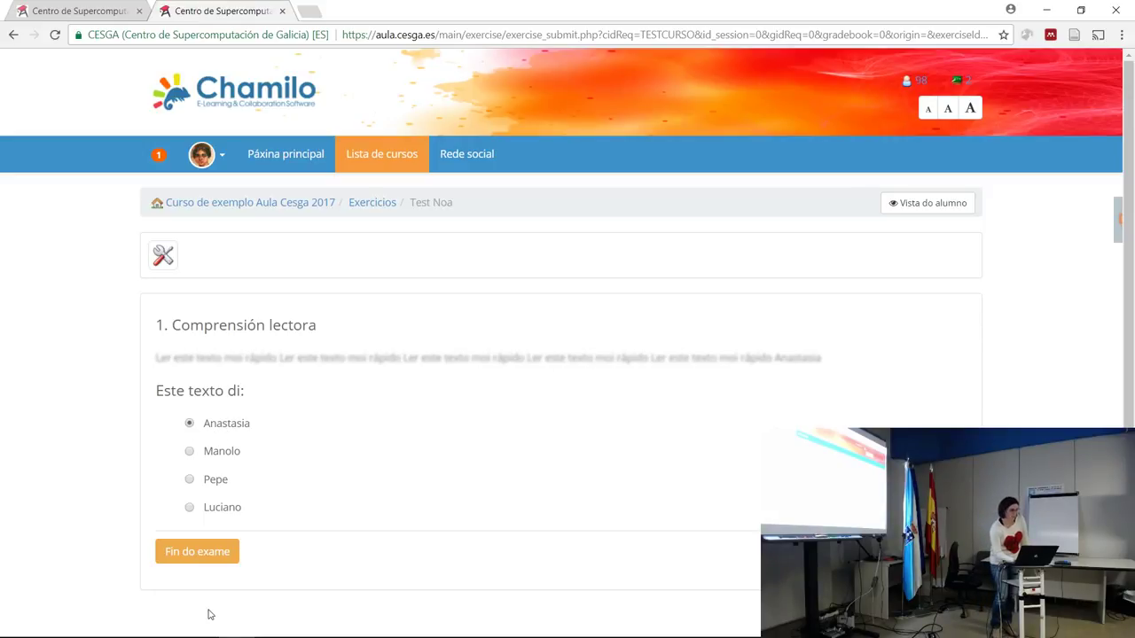
pyautogui.click(202, 550)
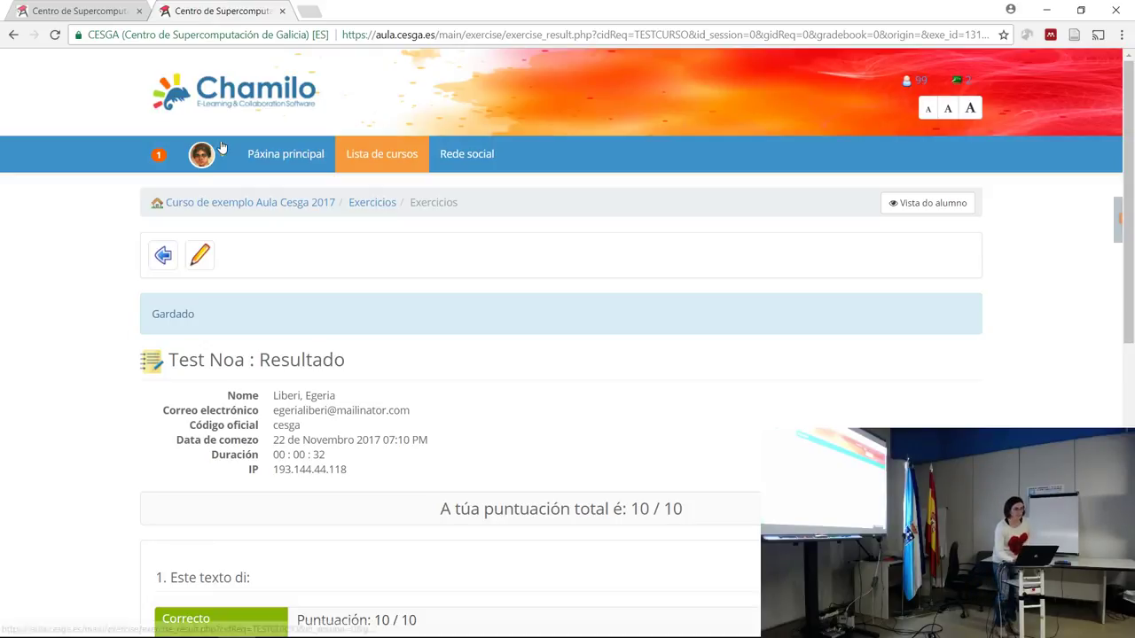
pyautogui.click(162, 259)
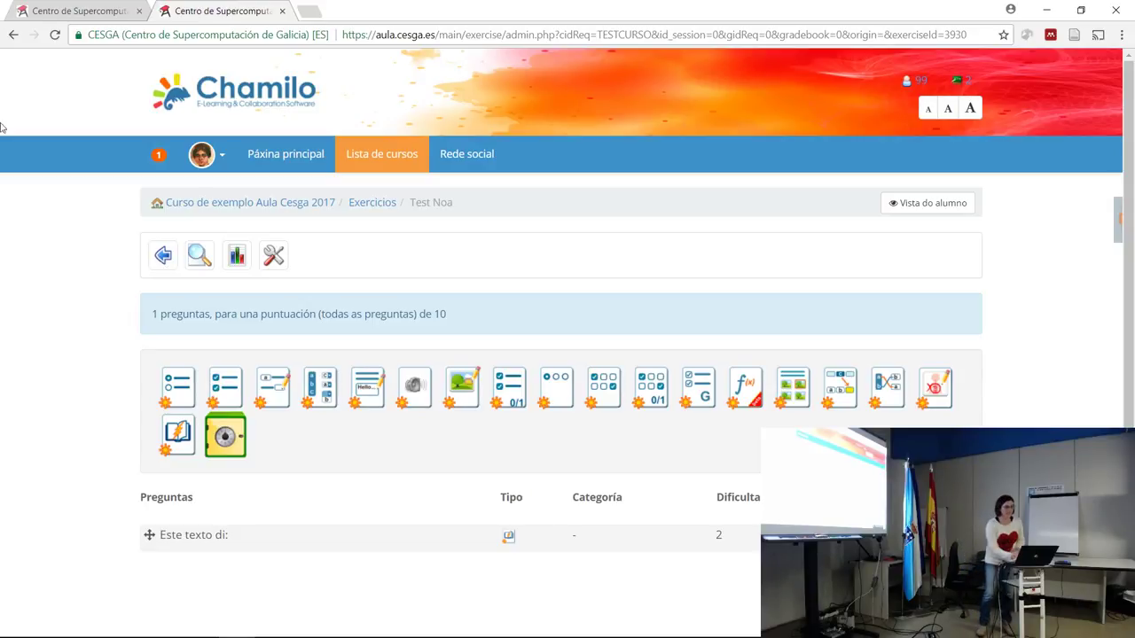
# Check Test Noa's results report (100%, 10/10) and return to the Exercicios list.
pyautogui.click(237, 259)
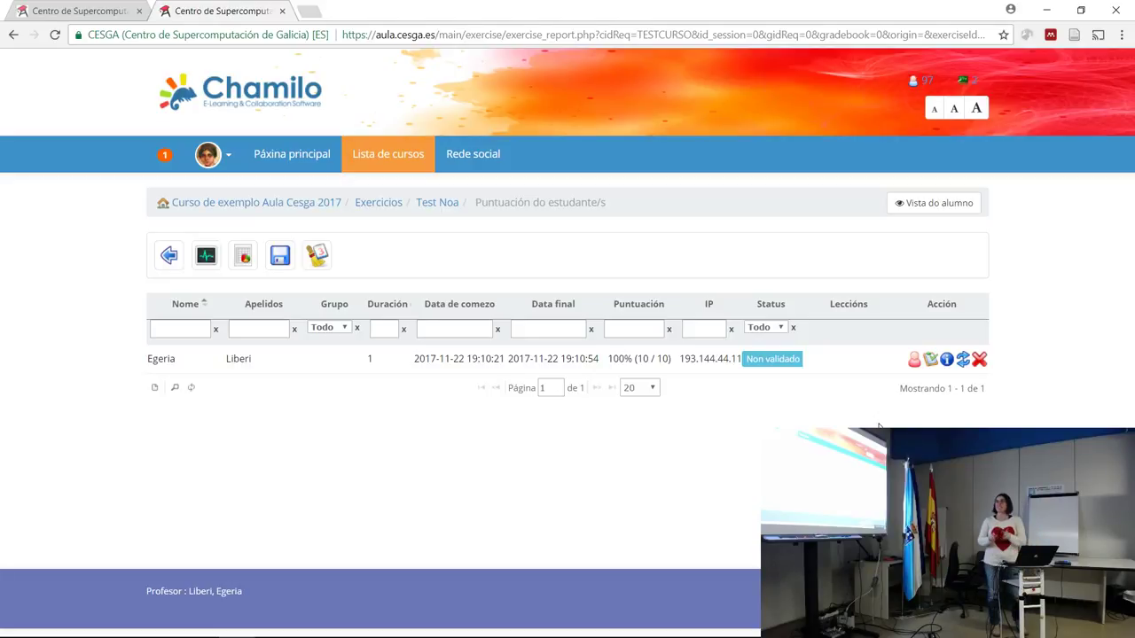
pyautogui.click(374, 205)
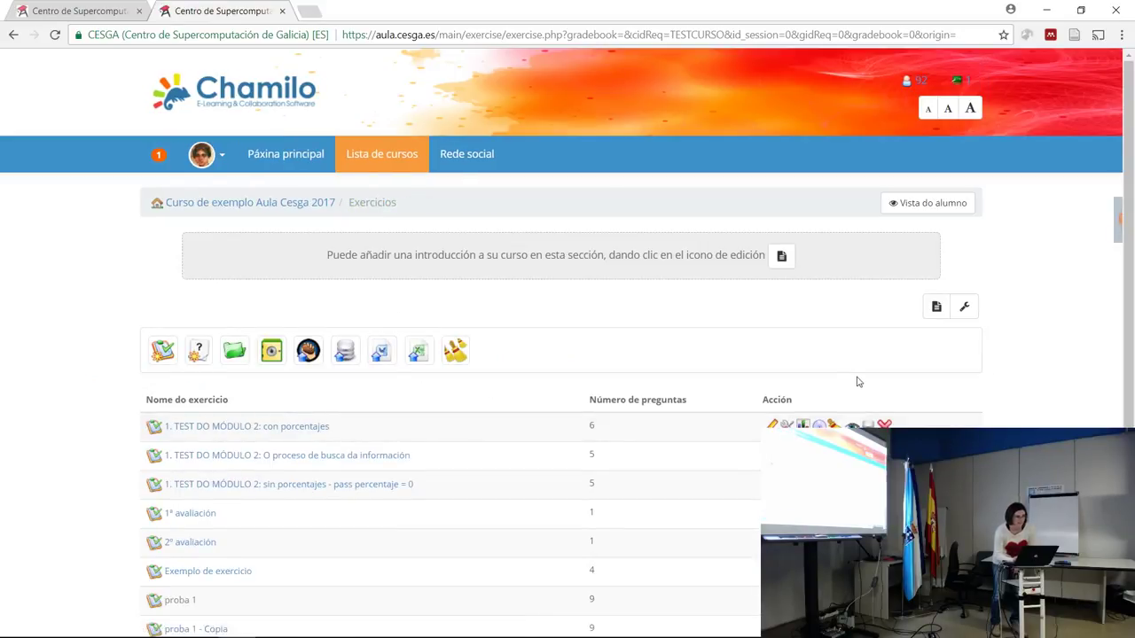
# Browse the advanced settings of '1. TEST DO MÓDULO 2: con porcentajes', then return to the course home.
pyautogui.click(772, 424)
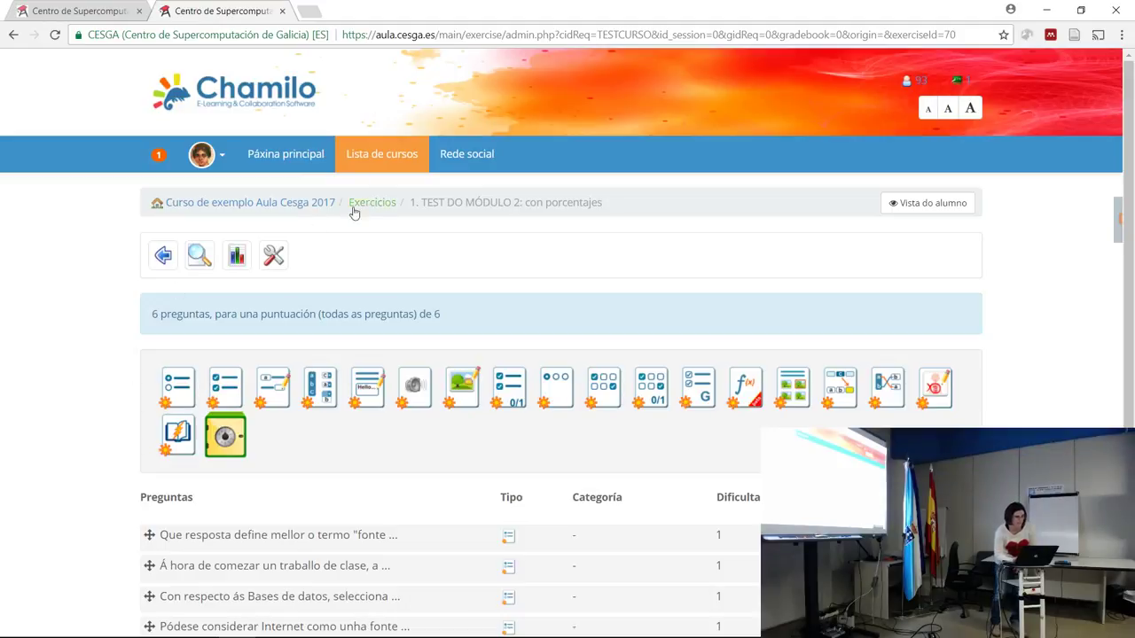
pyautogui.click(273, 256)
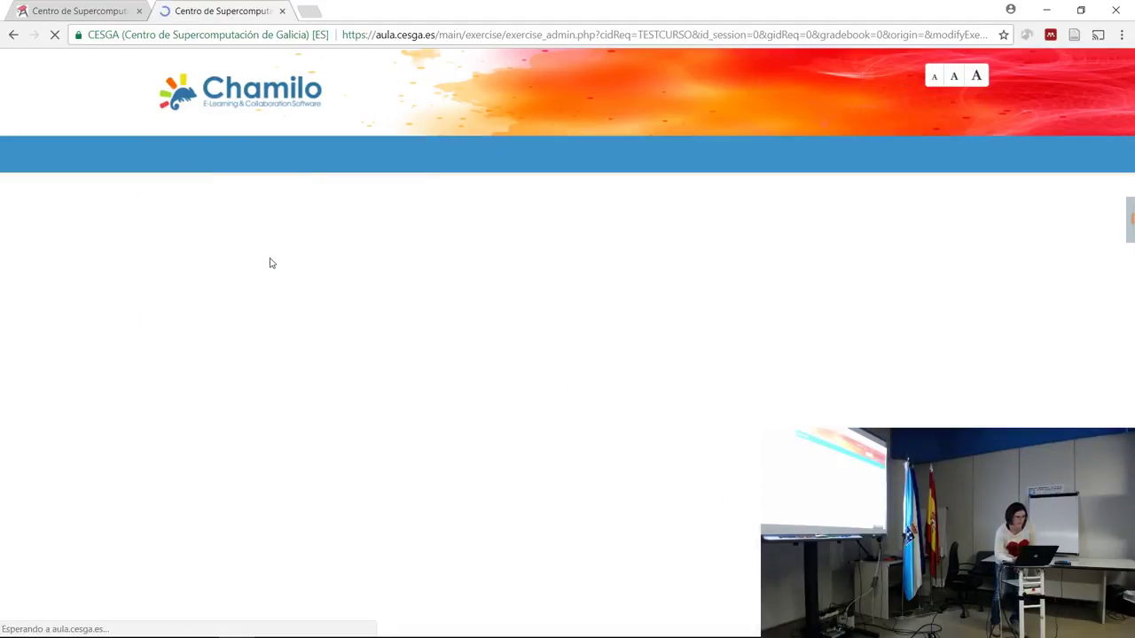
pyautogui.click(324, 384)
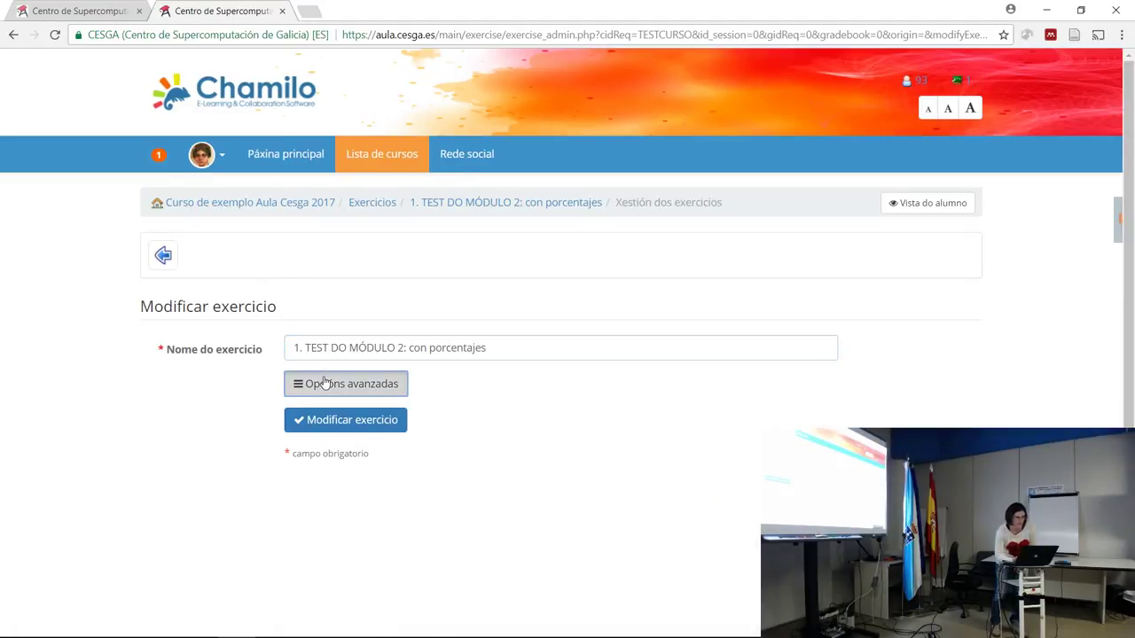
pyautogui.scroll(-3, 752, 360)
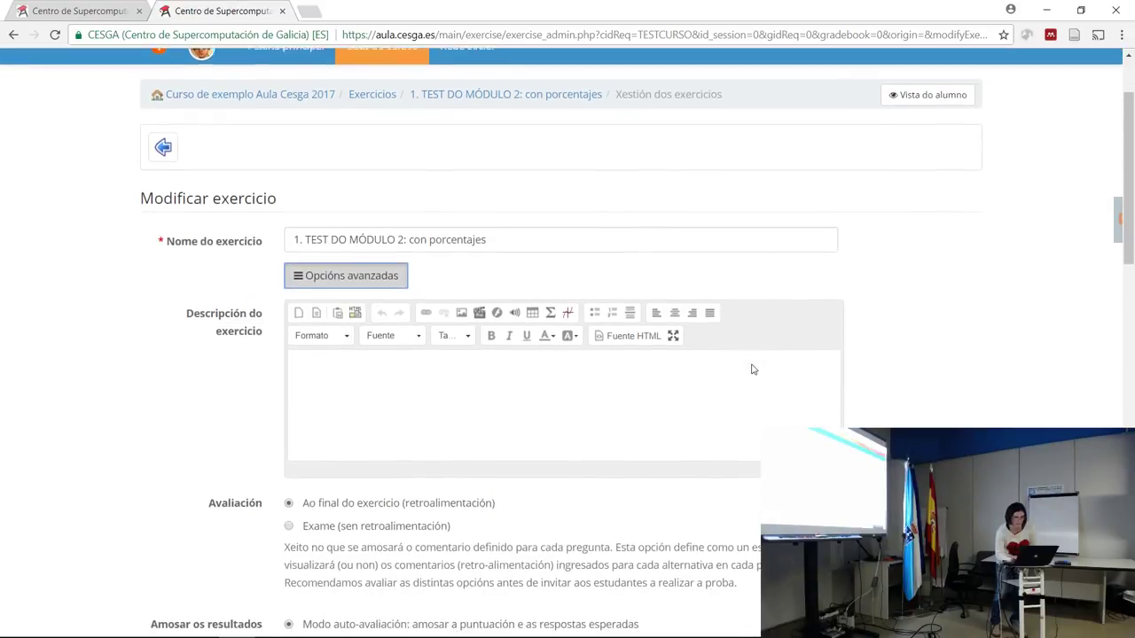
pyautogui.scroll(-2, 752, 370)
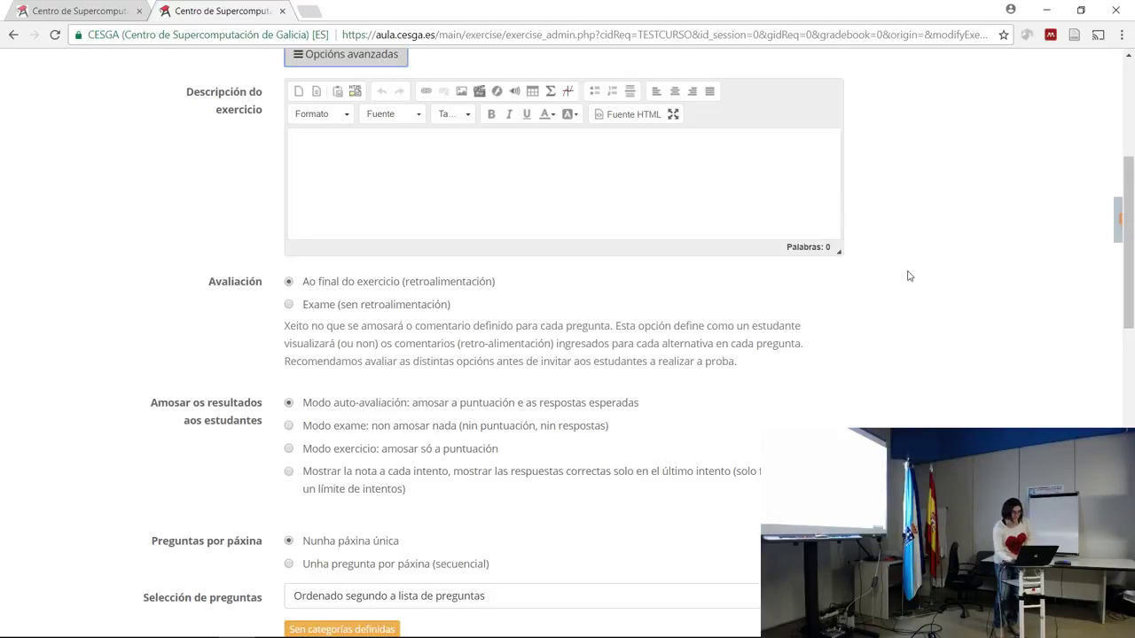
pyautogui.moveTo(1131, 212); pyautogui.dragTo(1089, 119)
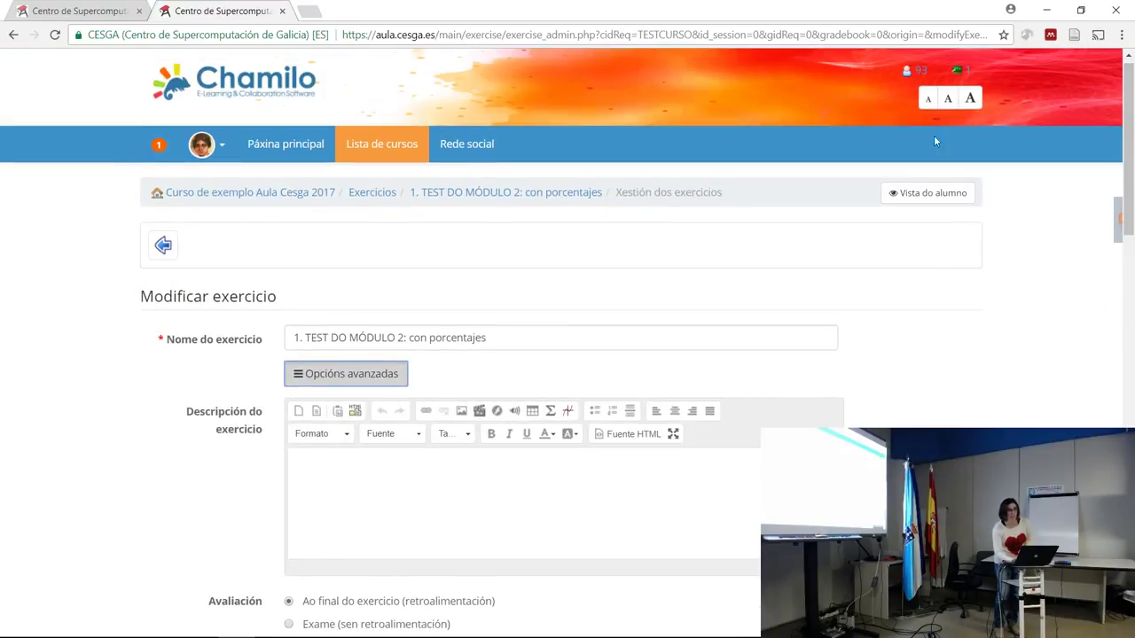
pyautogui.click(288, 203)
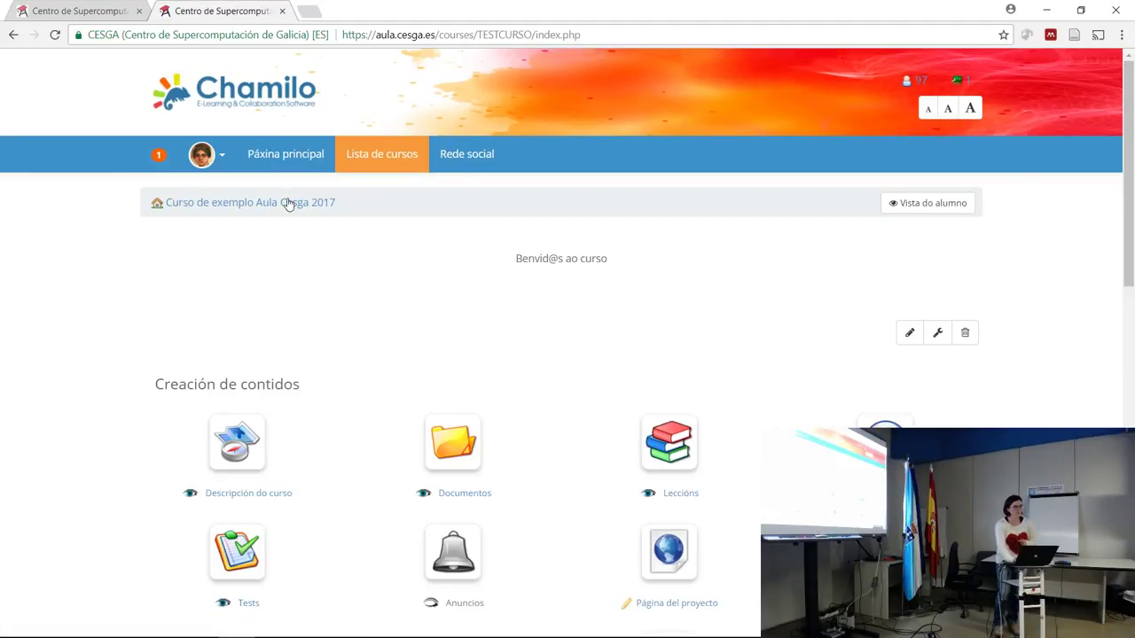
# Open the course Documentos and browse its files, checking the 'prueba fondo' link options.
pyautogui.click(448, 443)
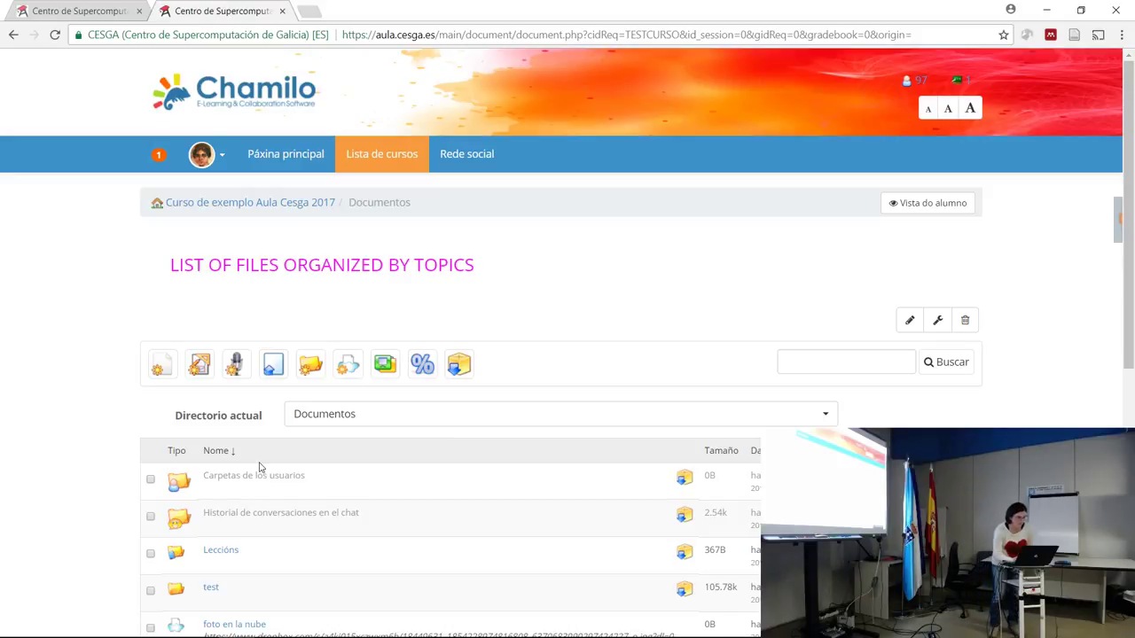
pyautogui.scroll(-1, 302, 586)
pyautogui.scroll(-3, 302, 586)
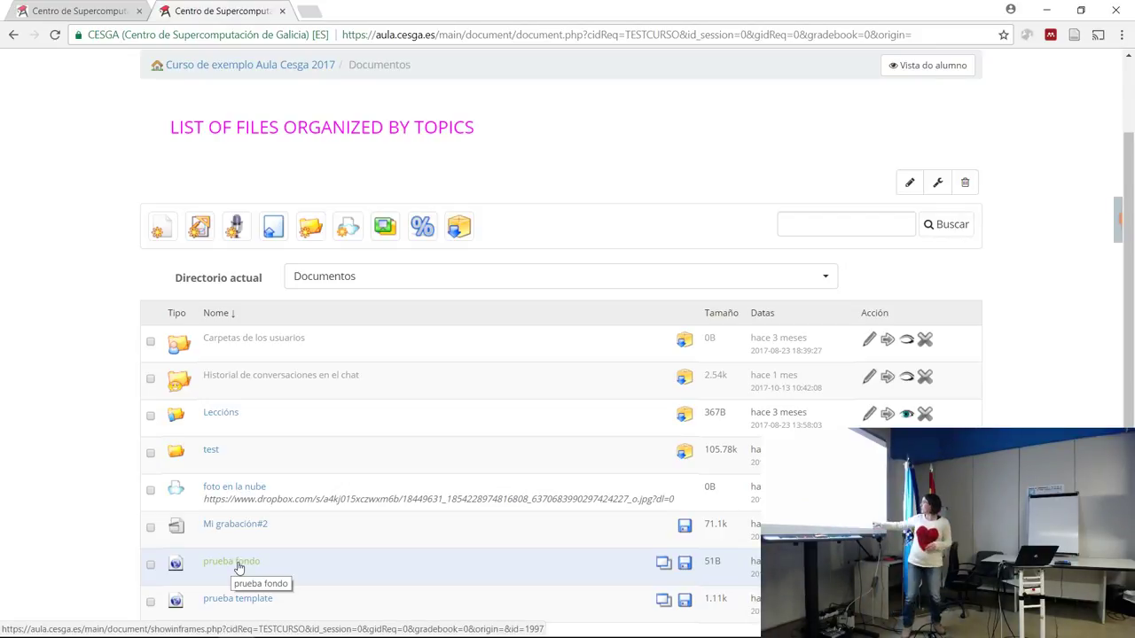
pyautogui.rightClick(803, 562)
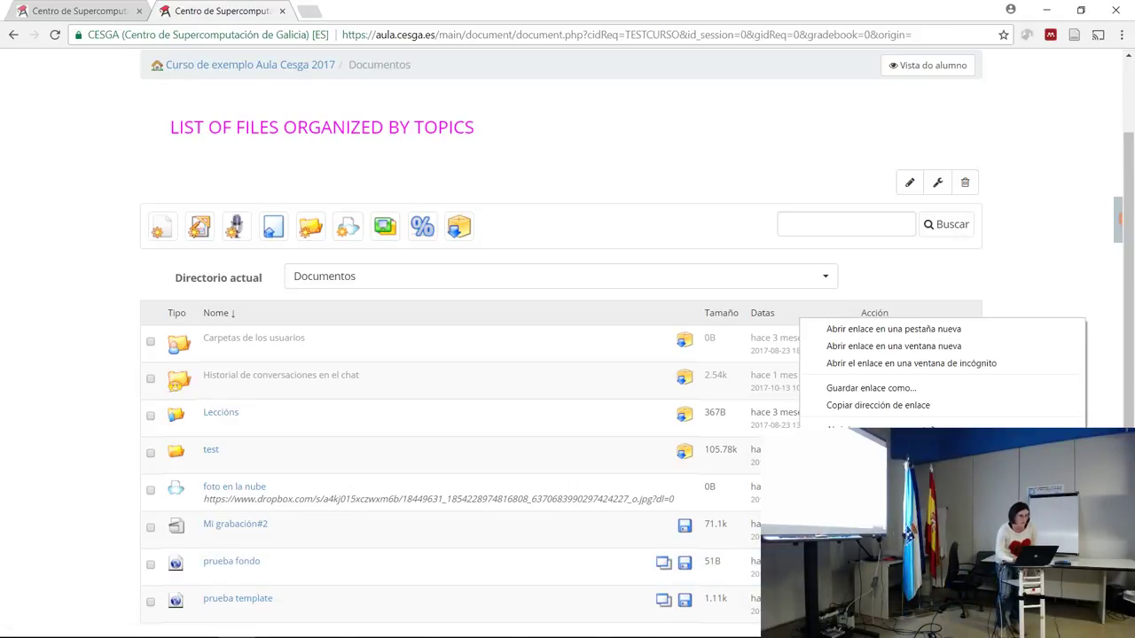
pyautogui.click(160, 233)
# Browse the Crear un documento templates, then go back to the course home page.
pyautogui.click(160, 233)
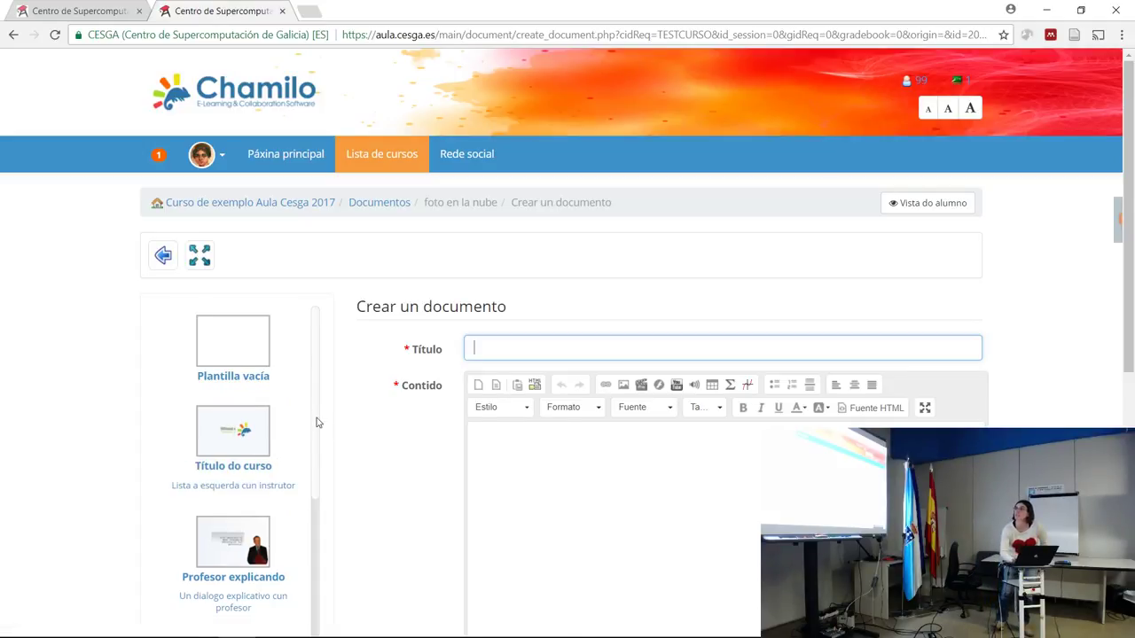
pyautogui.scroll(-1, 317, 418)
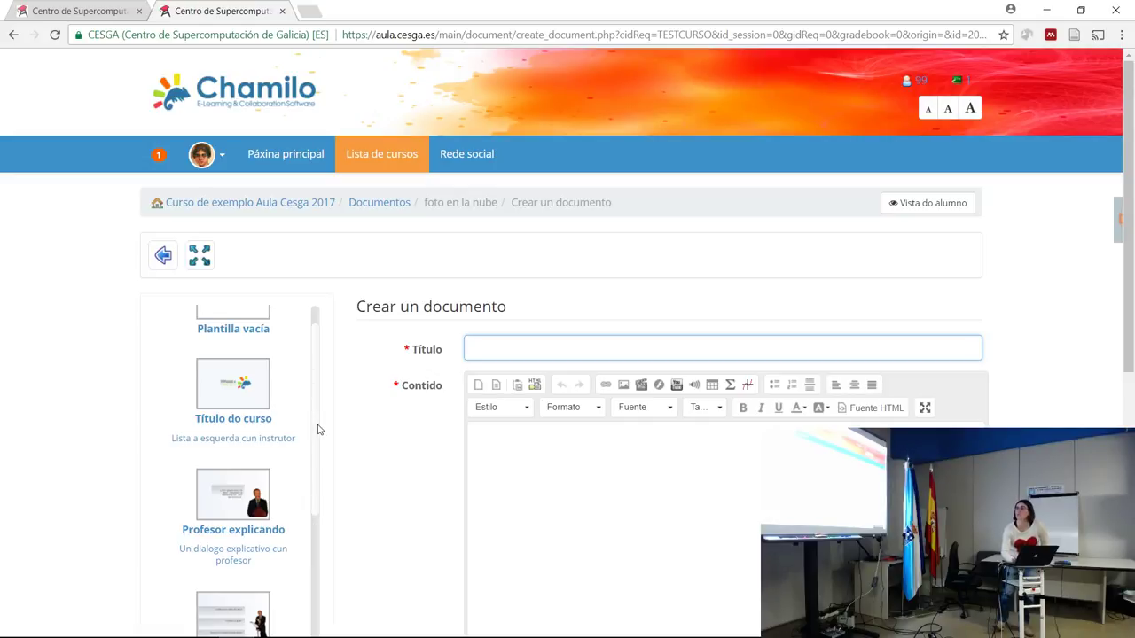
pyautogui.scroll(-6, 310, 452)
pyautogui.scroll(-3, 301, 593)
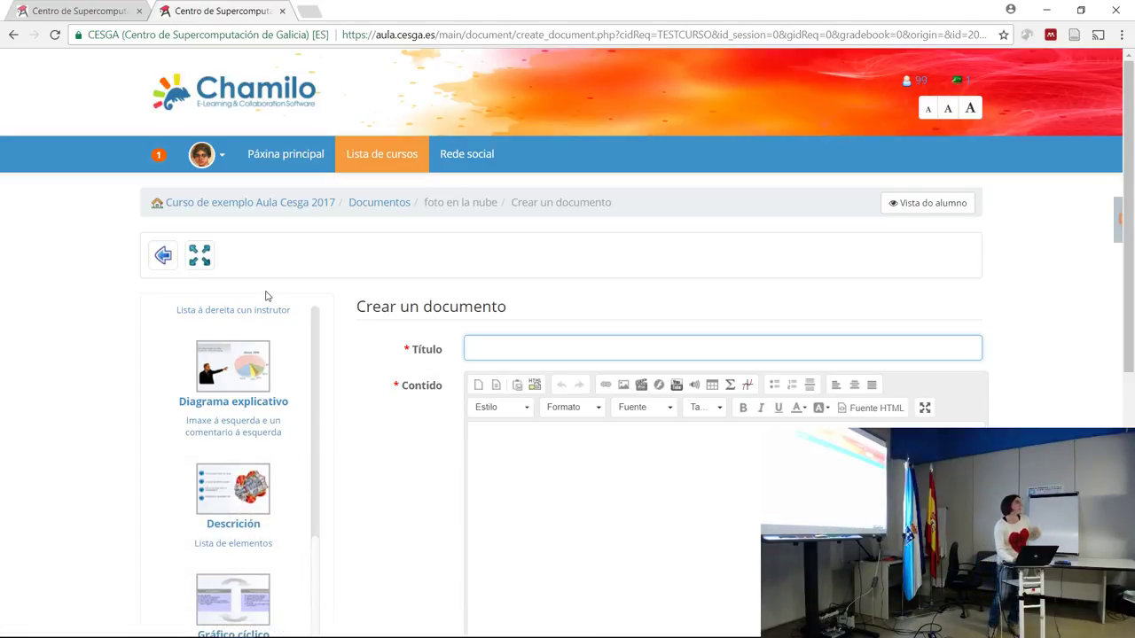
pyautogui.click(243, 209)
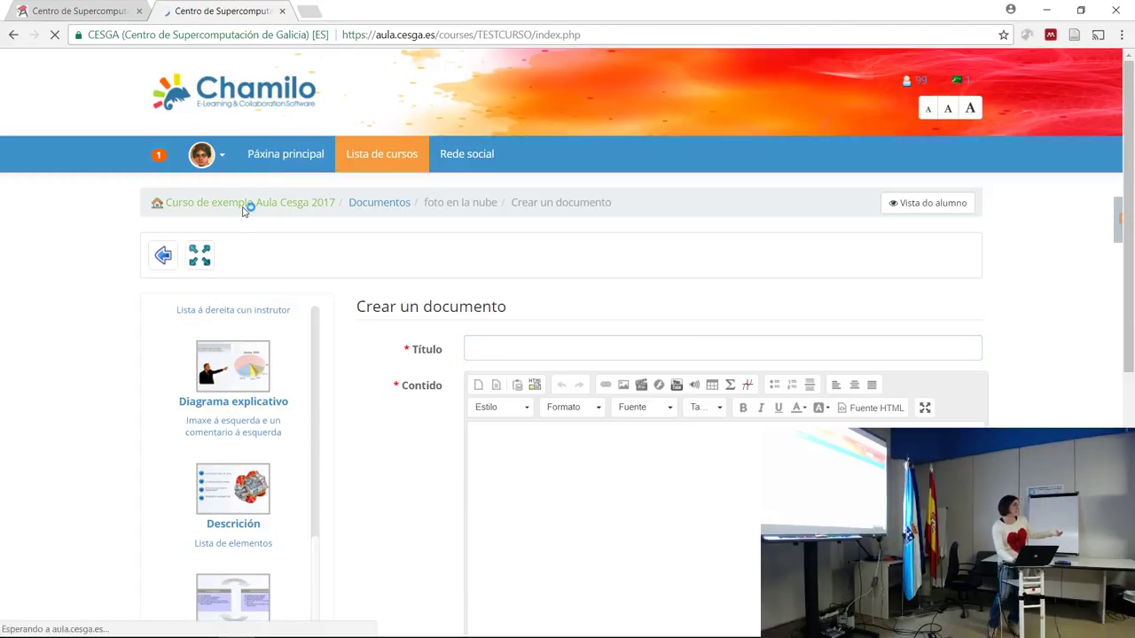